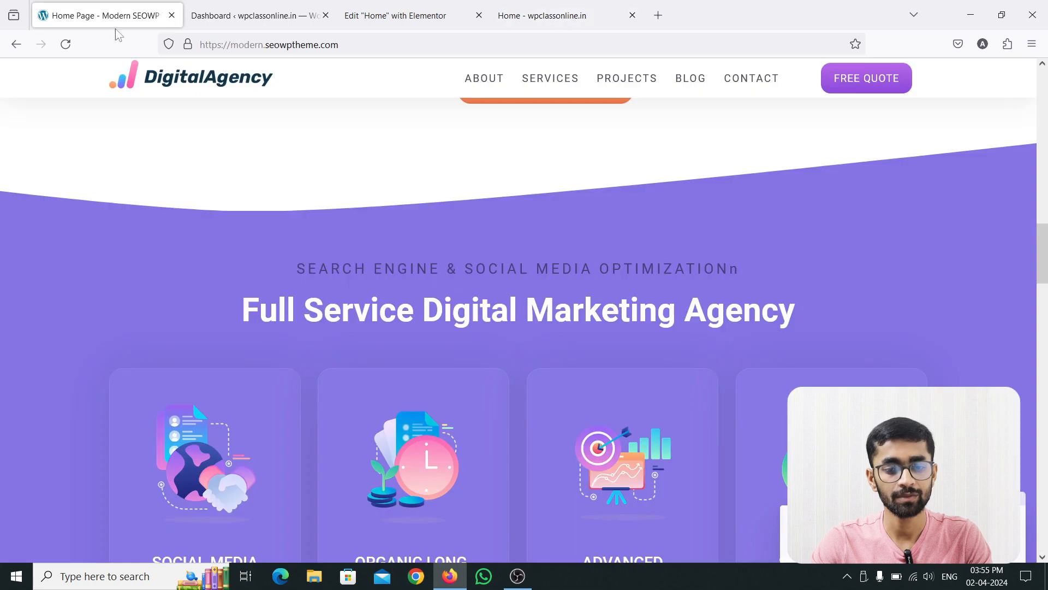
# Compare the reference site's "Appear On the Front Page of Google!" section with the same section on the live wpclassonline.in home page.
pyautogui.scroll(-4, 279, 304)
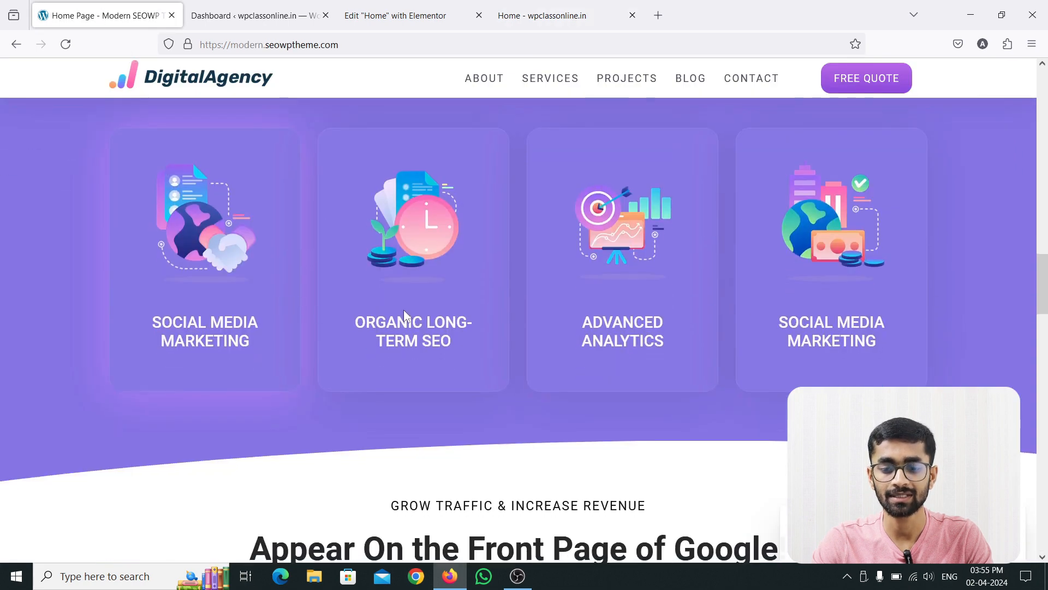
pyautogui.scroll(2, 139, 274)
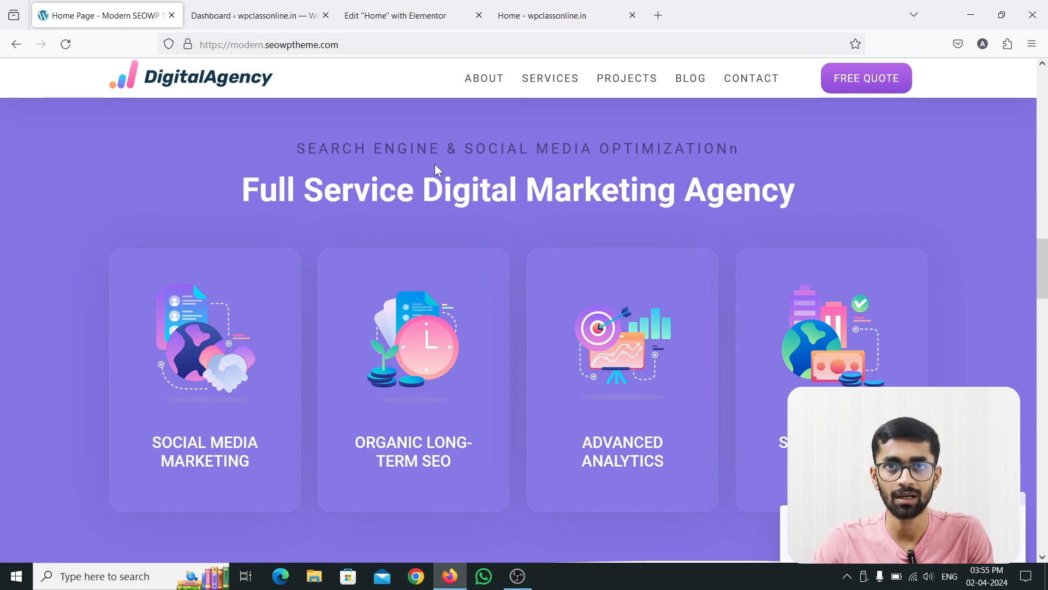
pyautogui.scroll(3, 434, 164)
pyautogui.scroll(3, 435, 163)
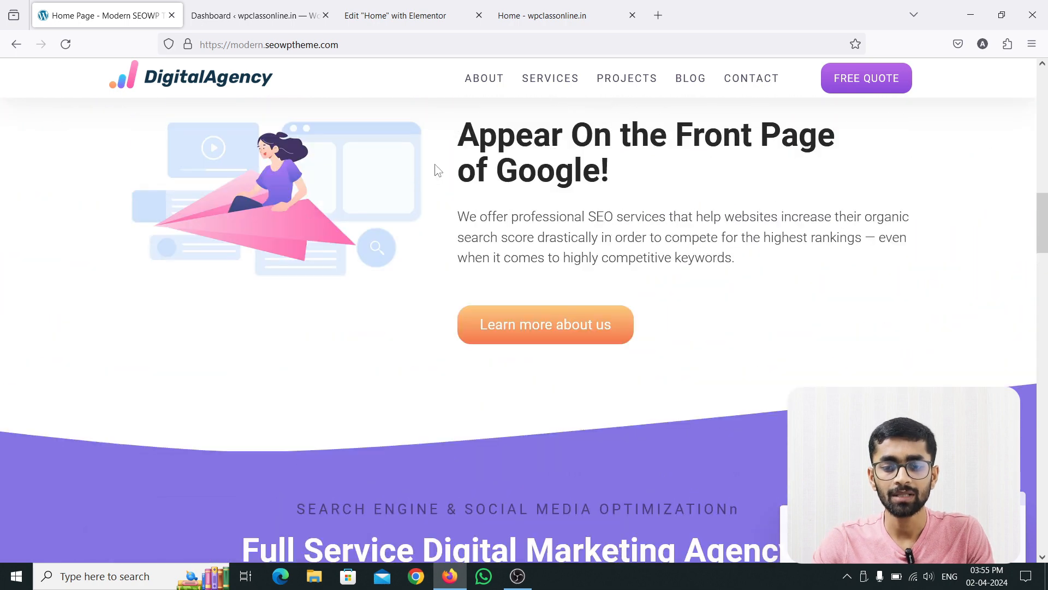
pyautogui.scroll(1, 458, 193)
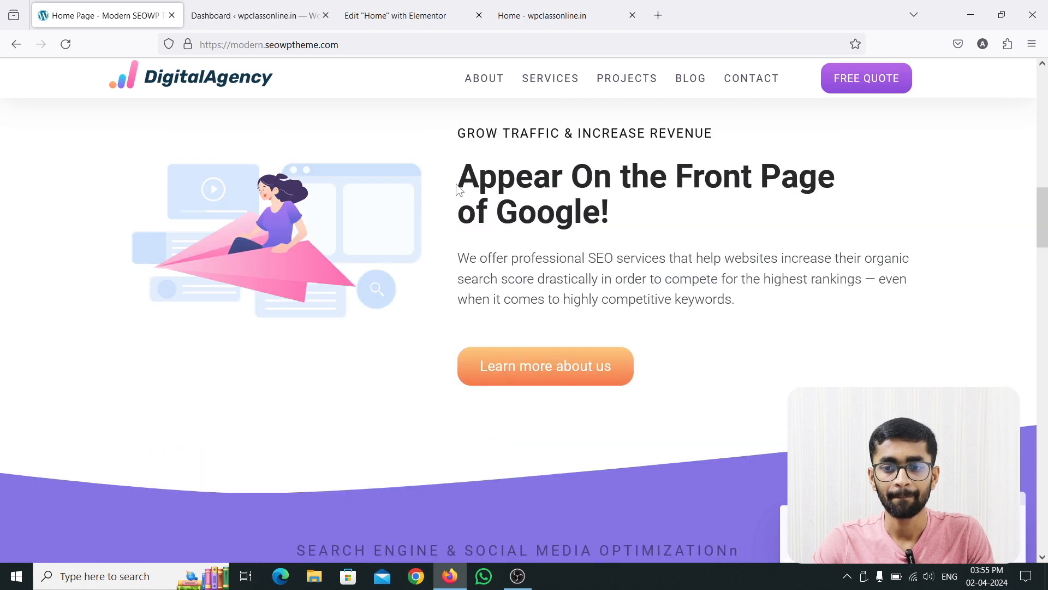
pyautogui.click(543, 16)
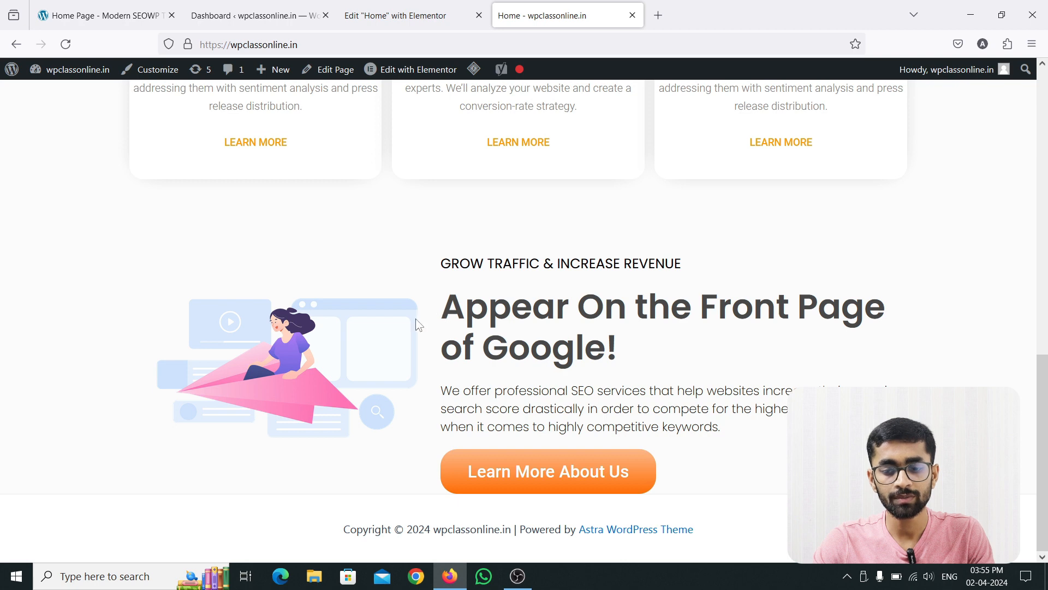
pyautogui.click(106, 20)
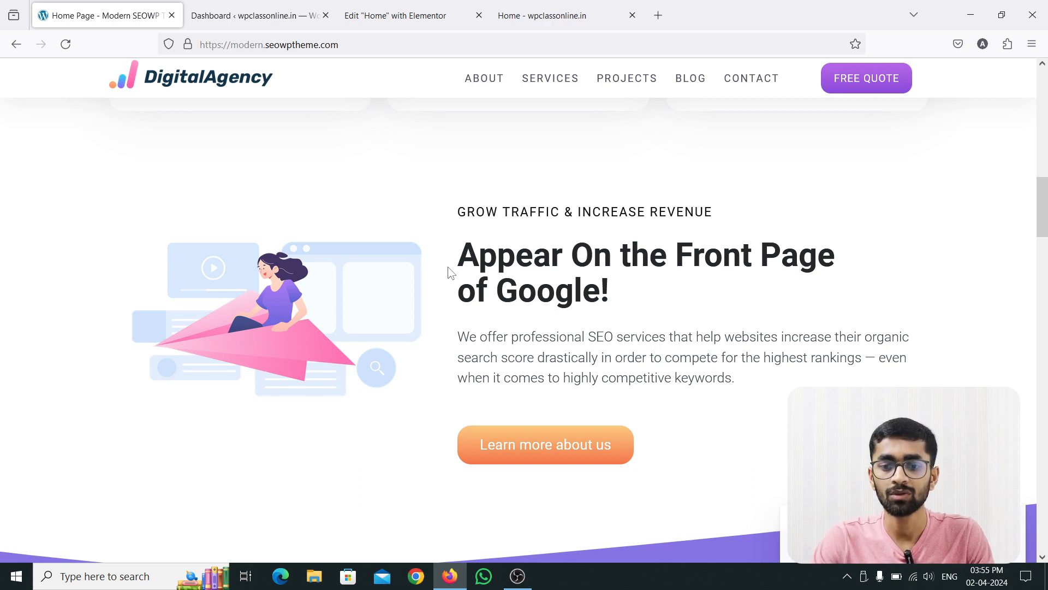
pyautogui.click(556, 15)
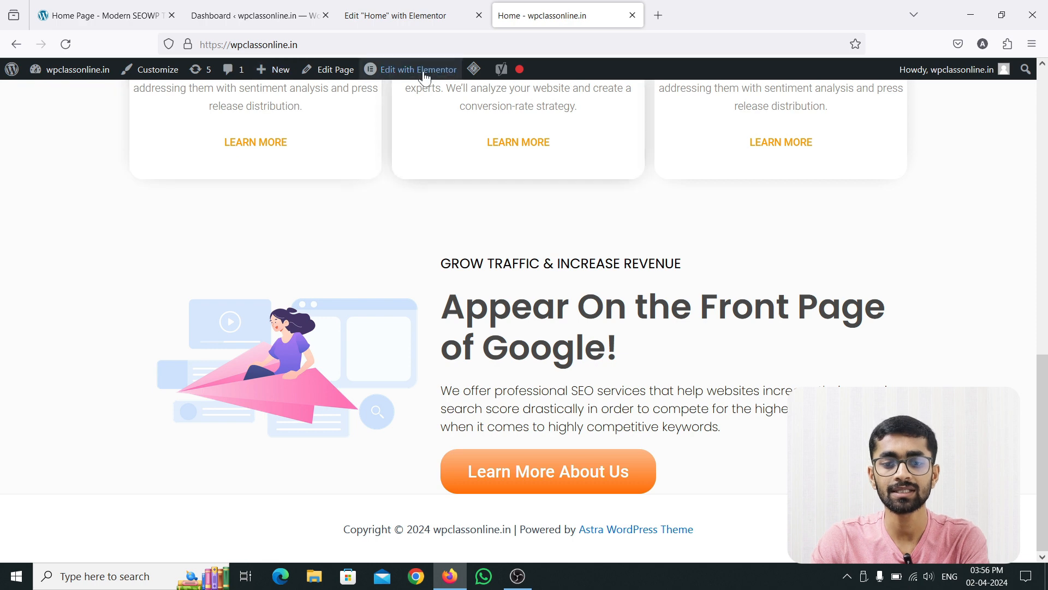
pyautogui.moveTo(417, 76)
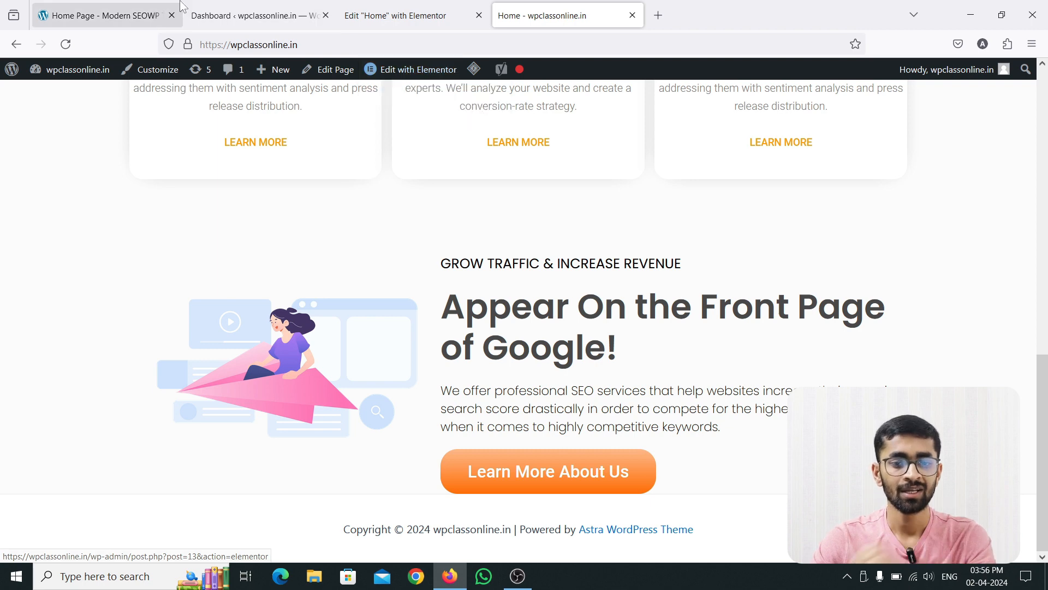
# In the Elementor editor, set the left padding of the column holding the "Appear On the Front Page of Google!" text to 19 px.
pyautogui.click(364, 6)
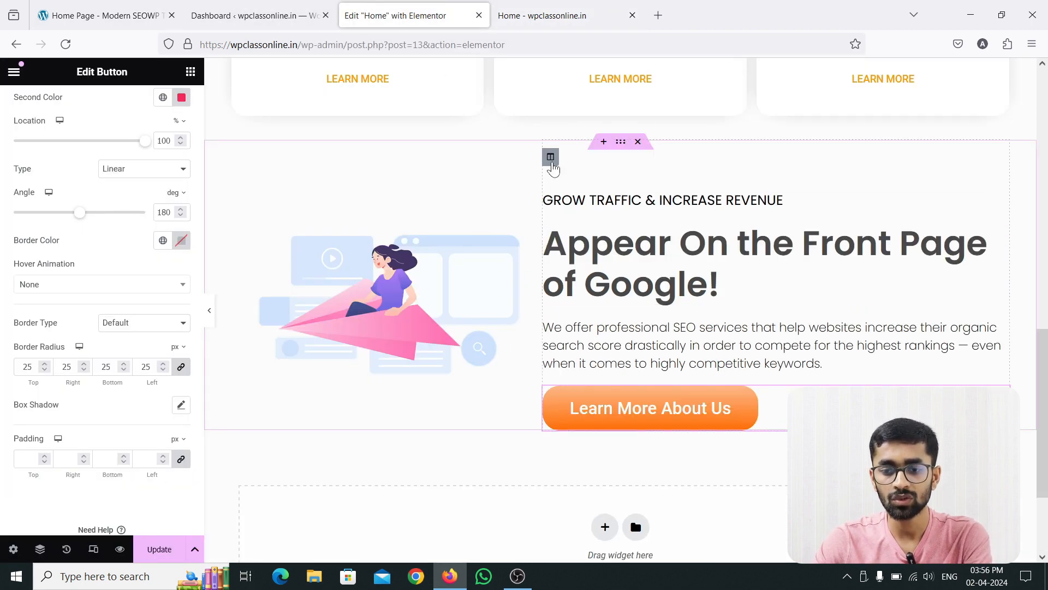
pyautogui.click(550, 157)
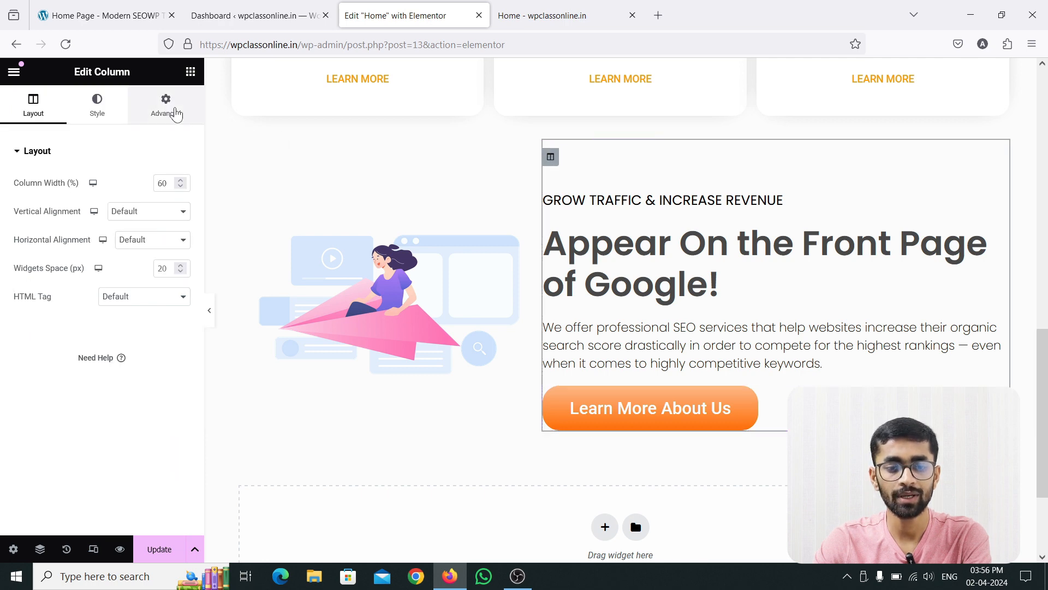
pyautogui.click(165, 105)
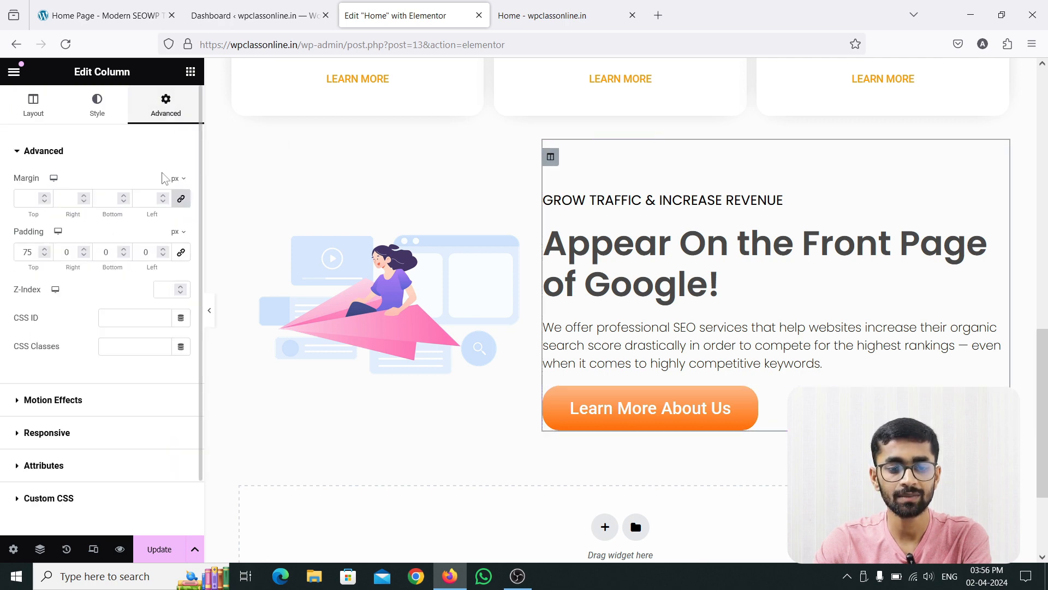
pyautogui.click(165, 250)
pyautogui.click(165, 250)
pyautogui.click(165, 250)
pyautogui.click(164, 250)
pyautogui.click(165, 250)
pyautogui.click(165, 250)
pyautogui.doubleClick(162, 249)
pyautogui.click(163, 249)
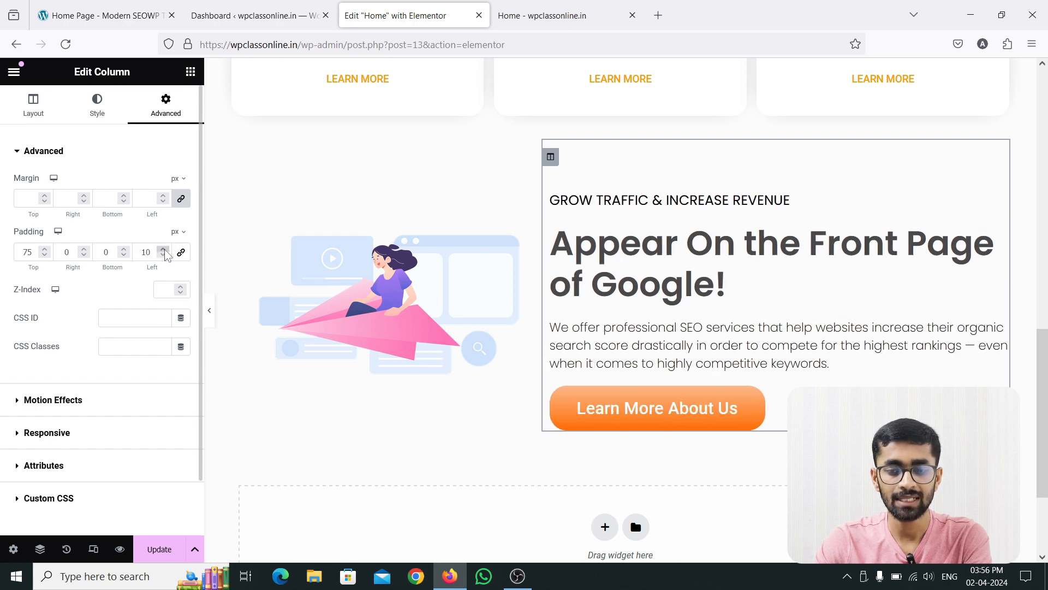
pyautogui.doubleClick(162, 249)
pyautogui.click(163, 249)
pyautogui.doubleClick(163, 249)
pyautogui.doubleClick(163, 249)
pyautogui.click(163, 249)
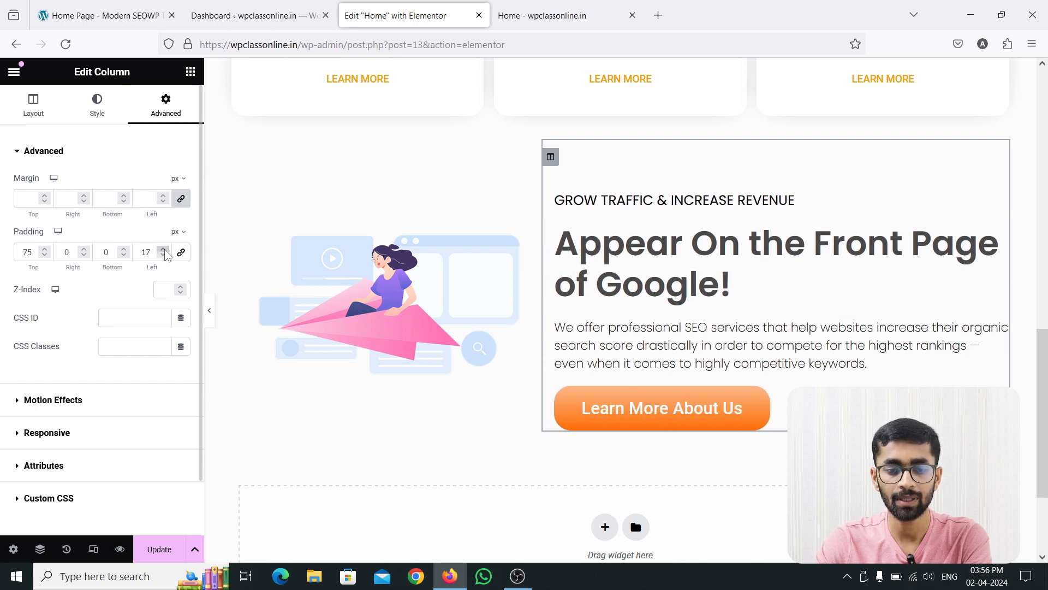
pyautogui.click(163, 249)
pyautogui.click(163, 249)
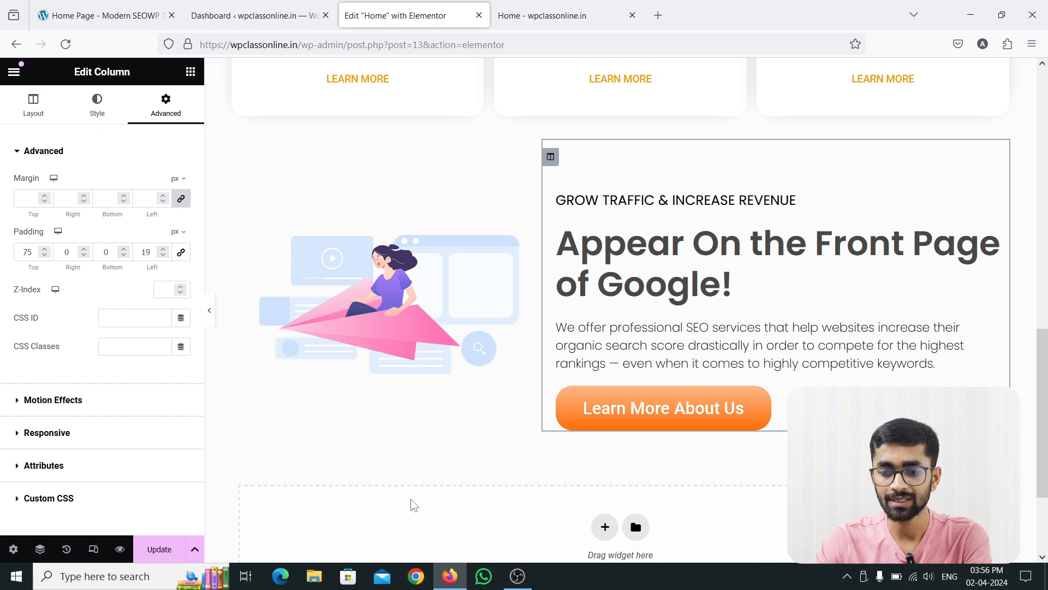
# Update the page, reload the live home page and compare its "Appear On the Front Page of Google!" section with the reference site.
pyautogui.click(172, 553)
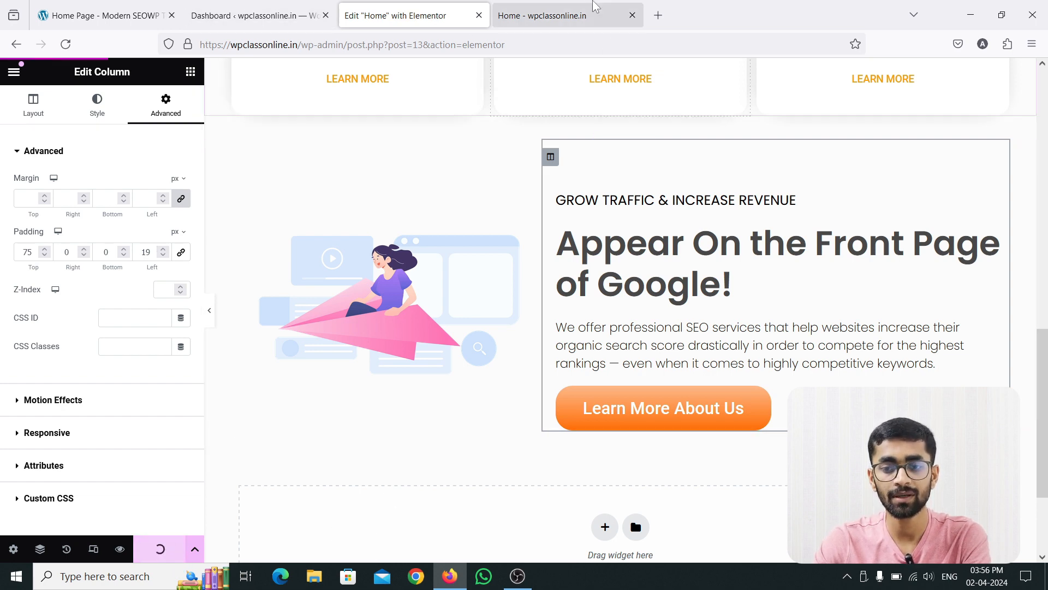
pyautogui.click(596, 10)
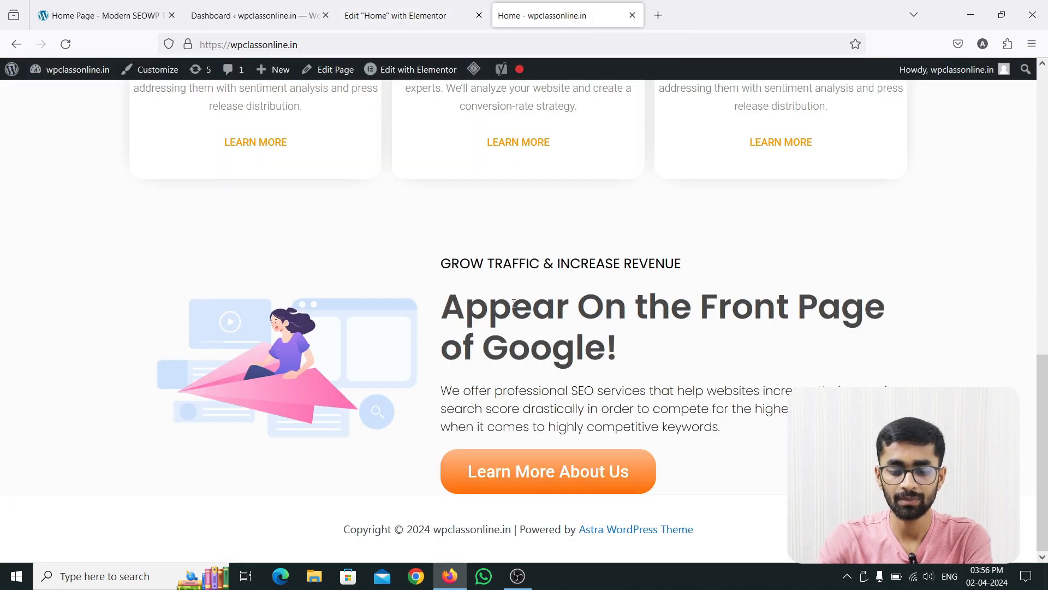
pyautogui.press('F5')
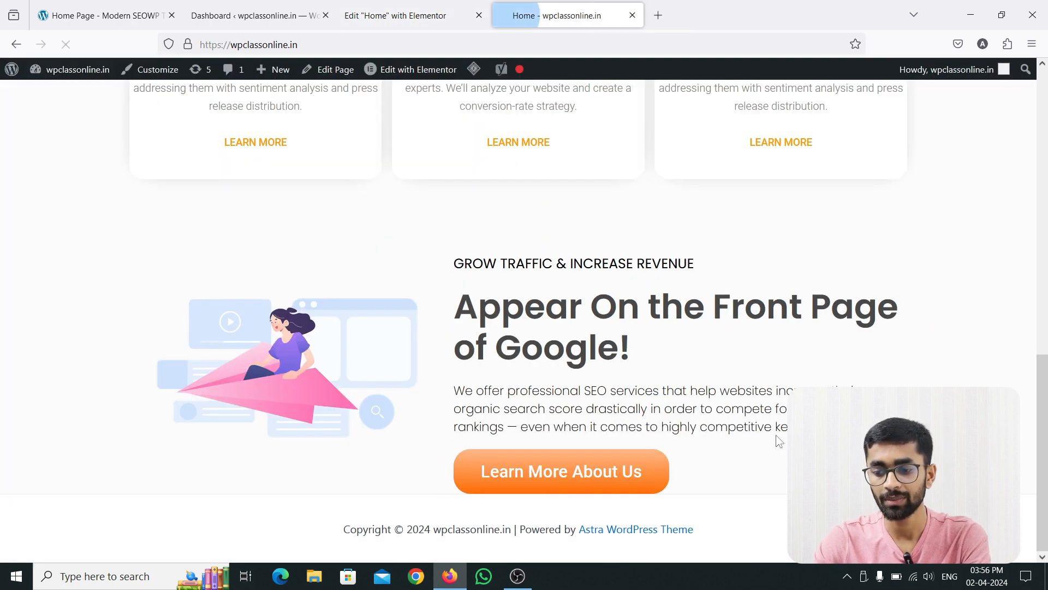
pyautogui.click(87, 12)
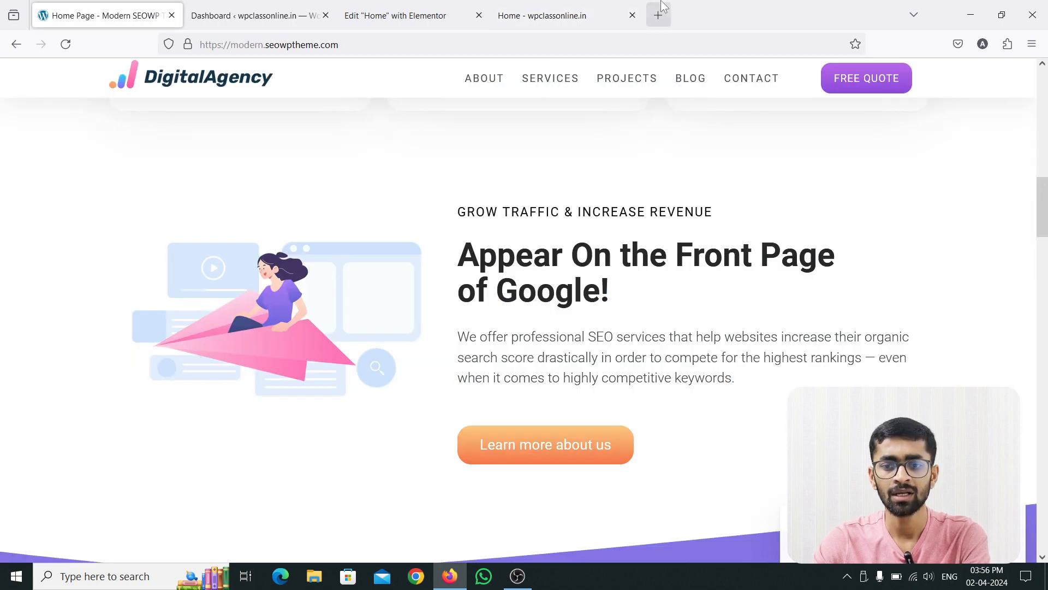
pyautogui.click(546, 16)
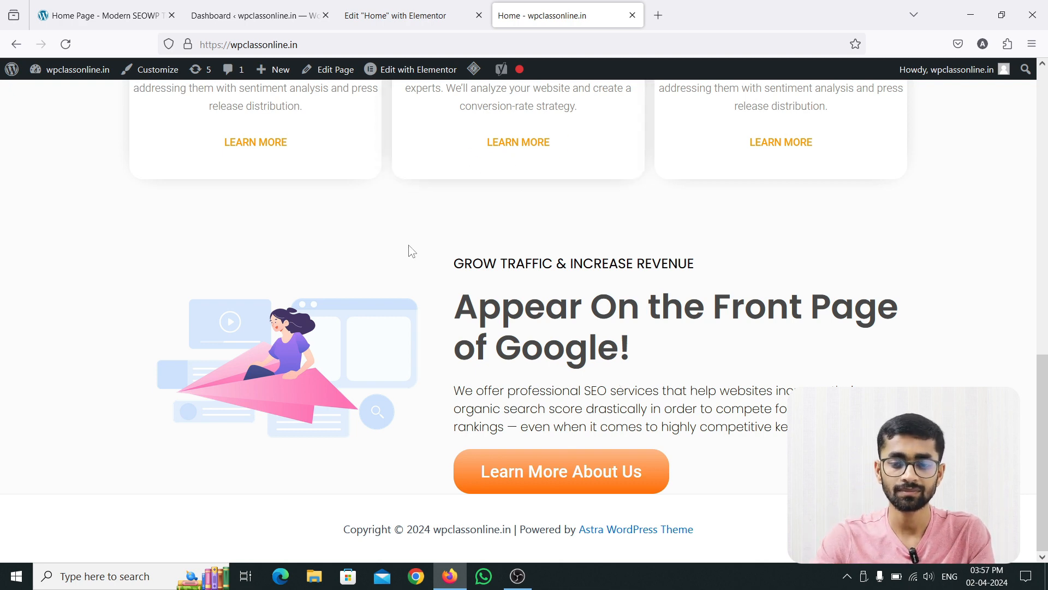
# Examine the reference site's purple "Full Service Digital Marketing Agency" section, including its two headings, service cards and curved upper and lower edges.
pyautogui.click(125, 5)
pyautogui.scroll(-7, 467, 251)
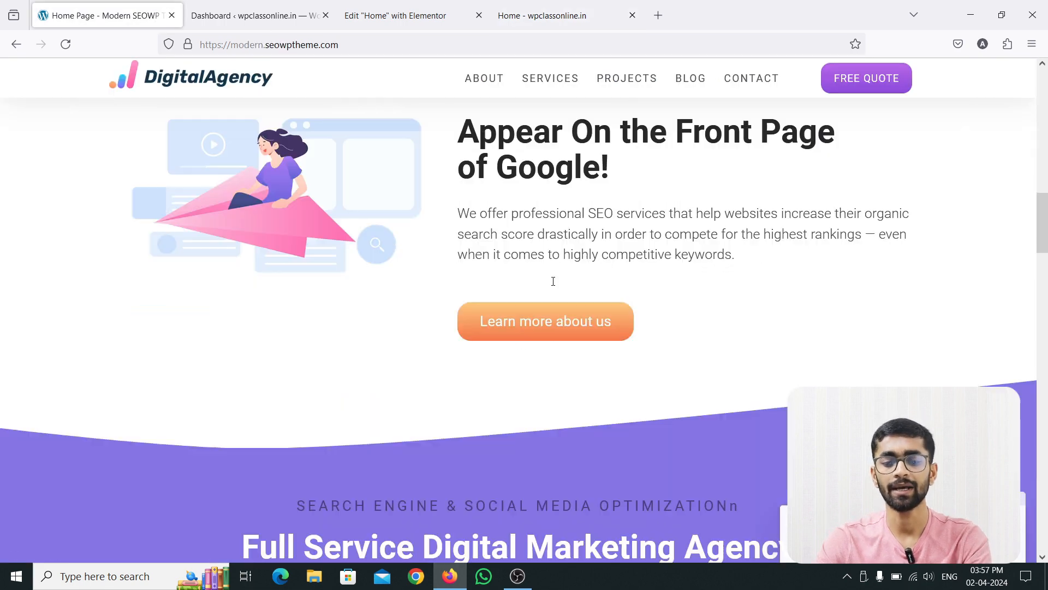
pyautogui.scroll(2, 466, 249)
pyautogui.scroll(-2, 466, 249)
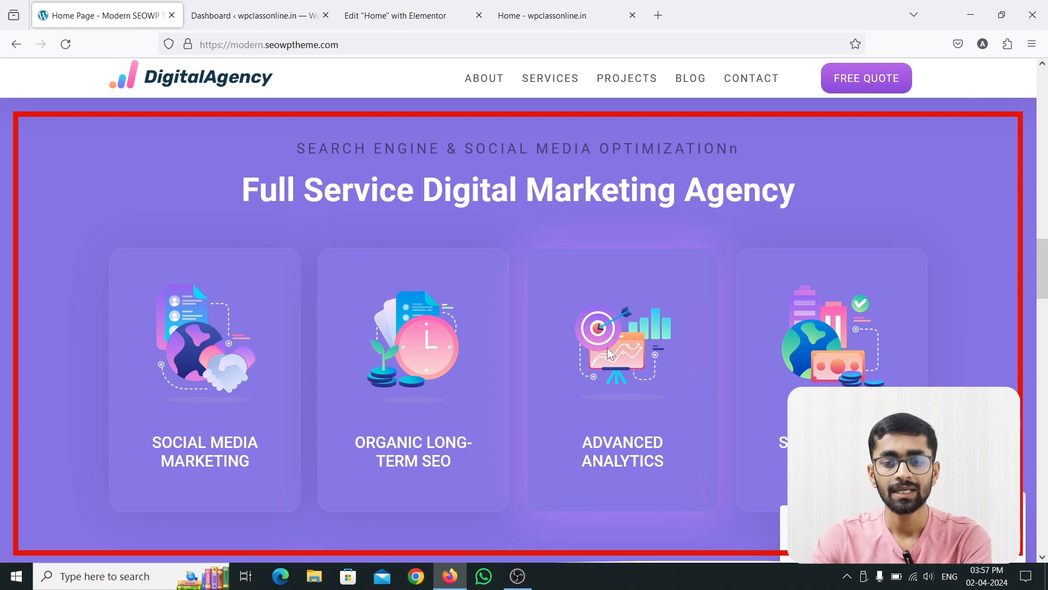
pyautogui.moveTo(286, 145); pyautogui.dragTo(665, 140)
pyautogui.tripleClick(755, 145)
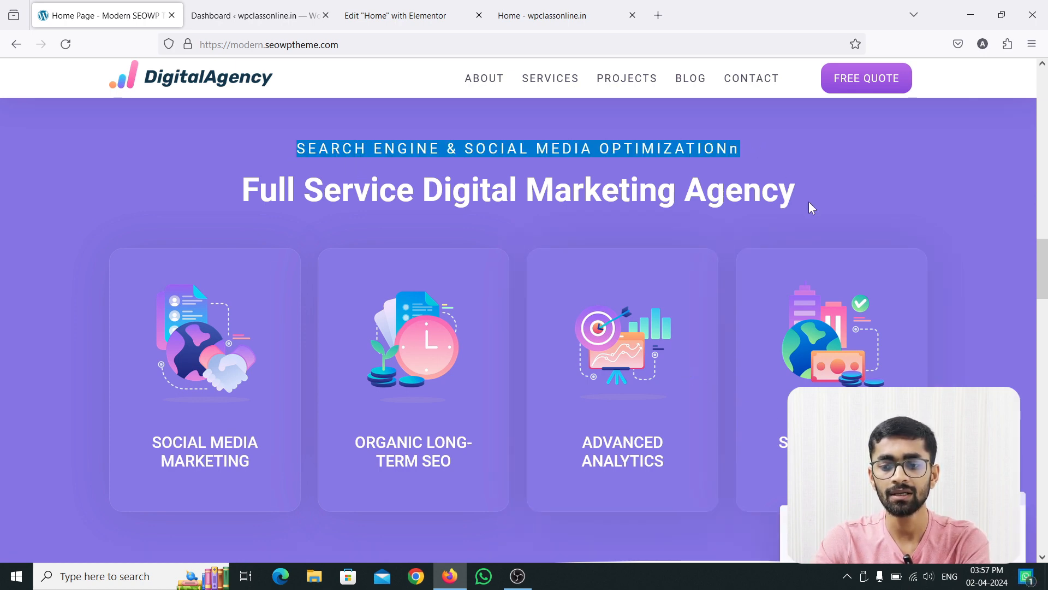
pyautogui.moveTo(808, 201); pyautogui.dragTo(247, 197)
pyautogui.click(205, 216)
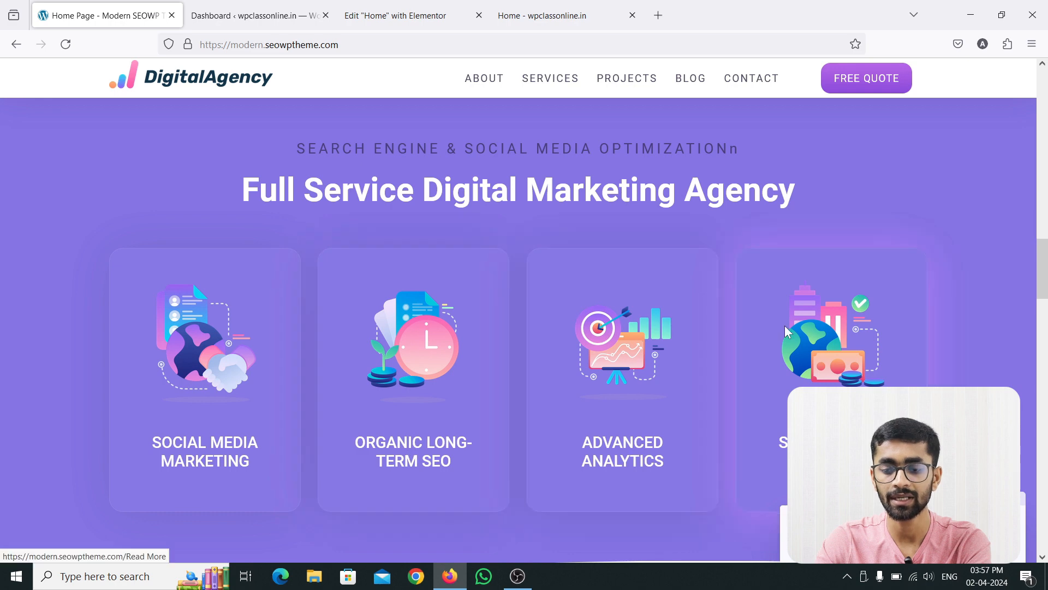
pyautogui.scroll(3, 567, 329)
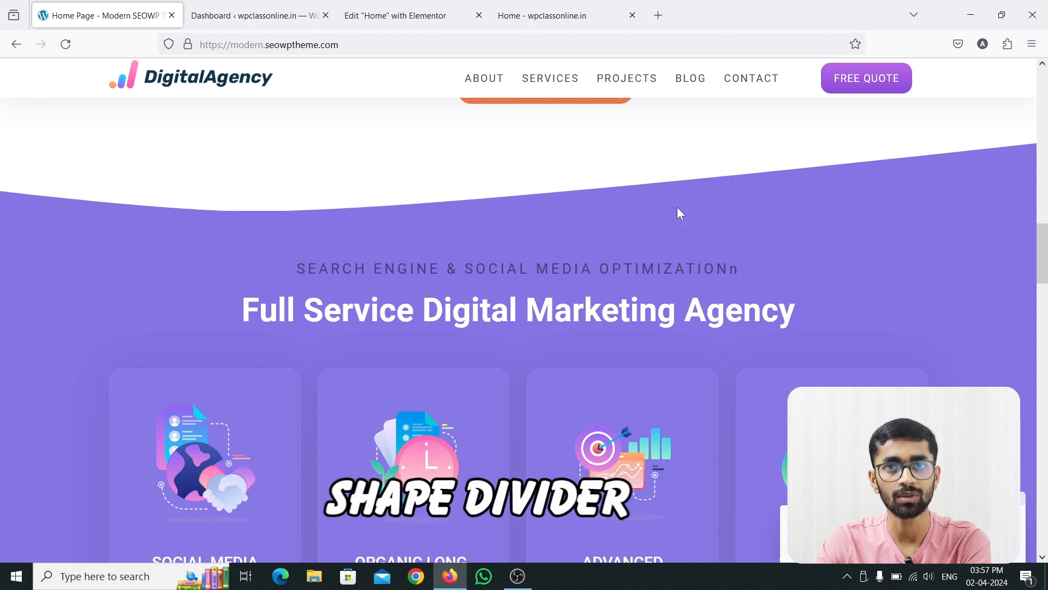
pyautogui.scroll(-8, 662, 210)
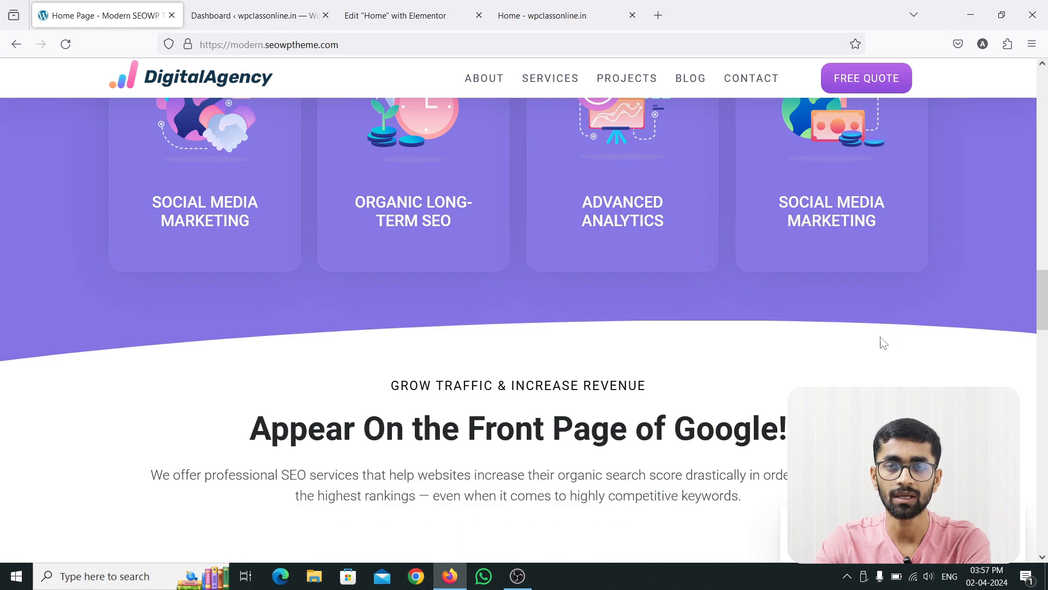
pyautogui.scroll(5, 883, 342)
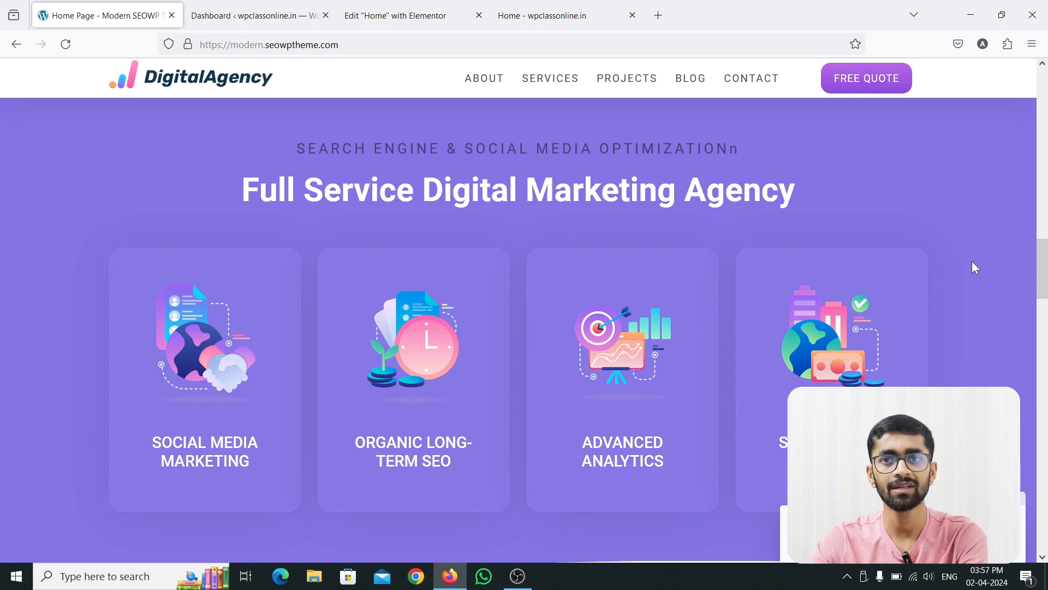
pyautogui.scroll(2, 477, 169)
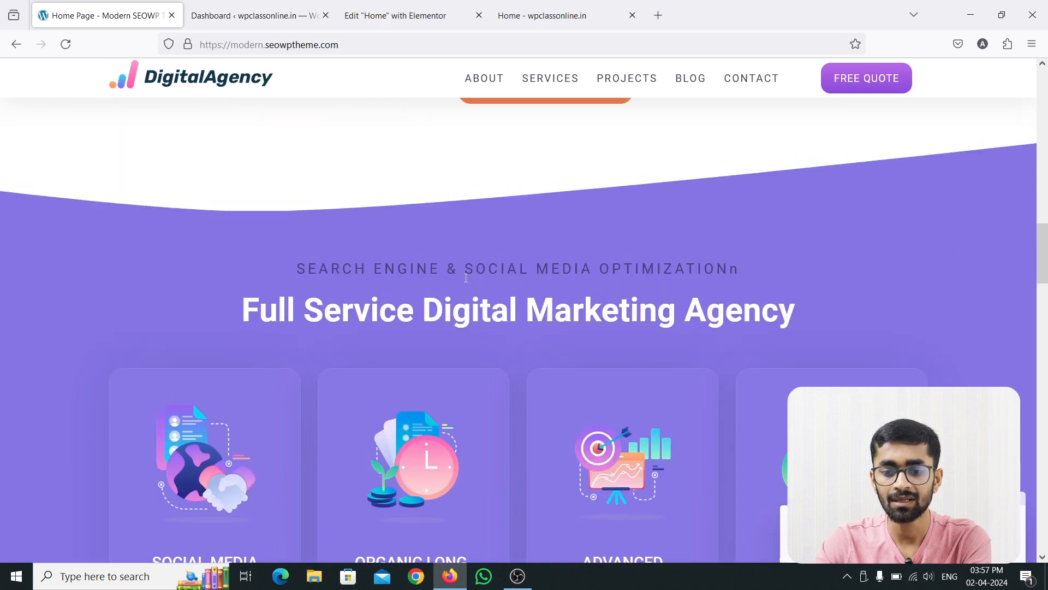
pyautogui.moveTo(283, 263); pyautogui.dragTo(740, 268)
pyautogui.moveTo(817, 326); pyautogui.dragTo(231, 319)
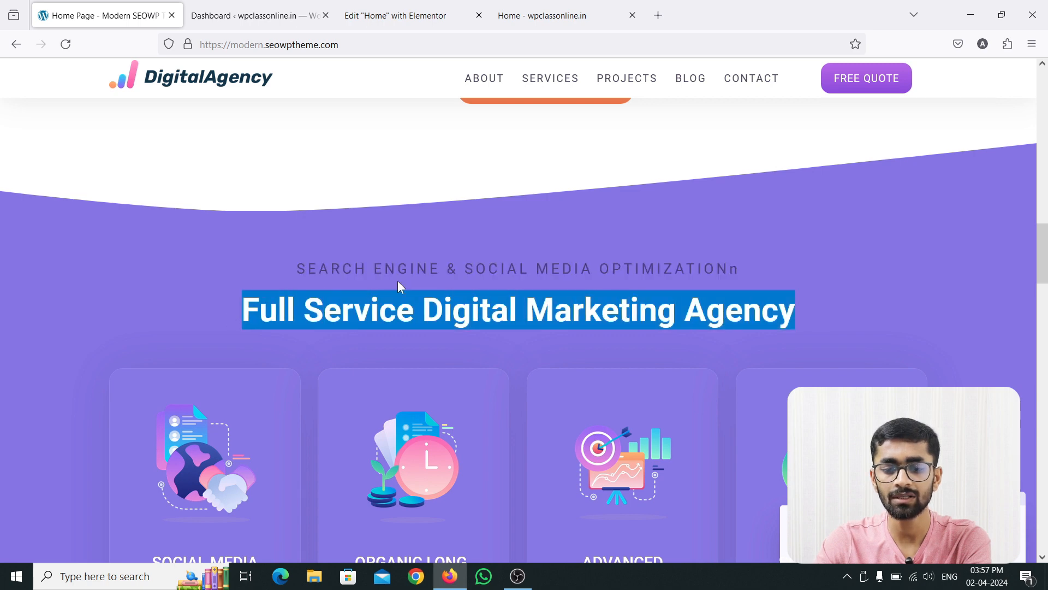
pyautogui.click(861, 314)
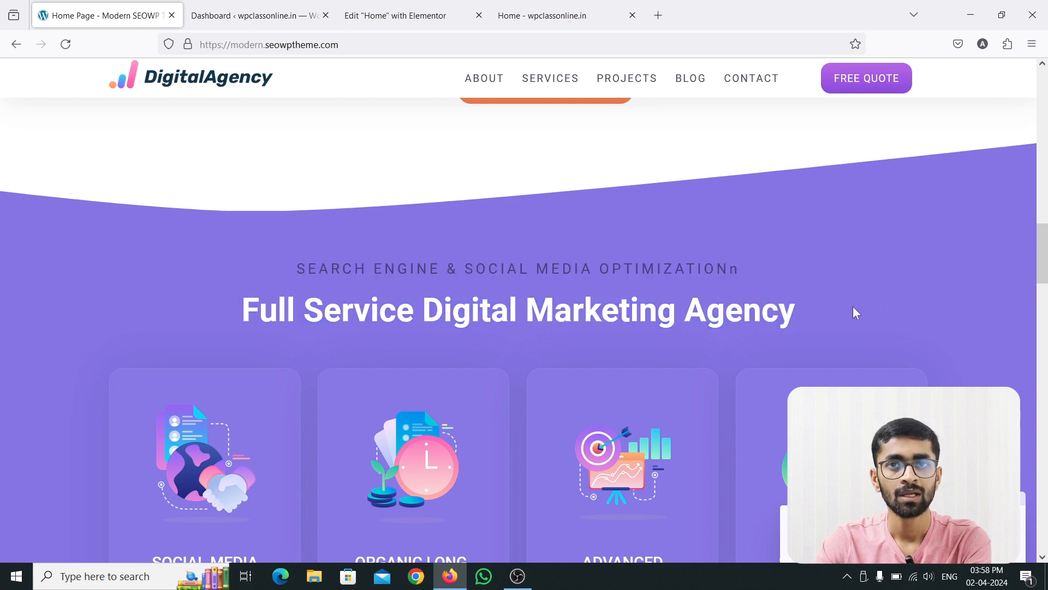
pyautogui.scroll(-2, 648, 287)
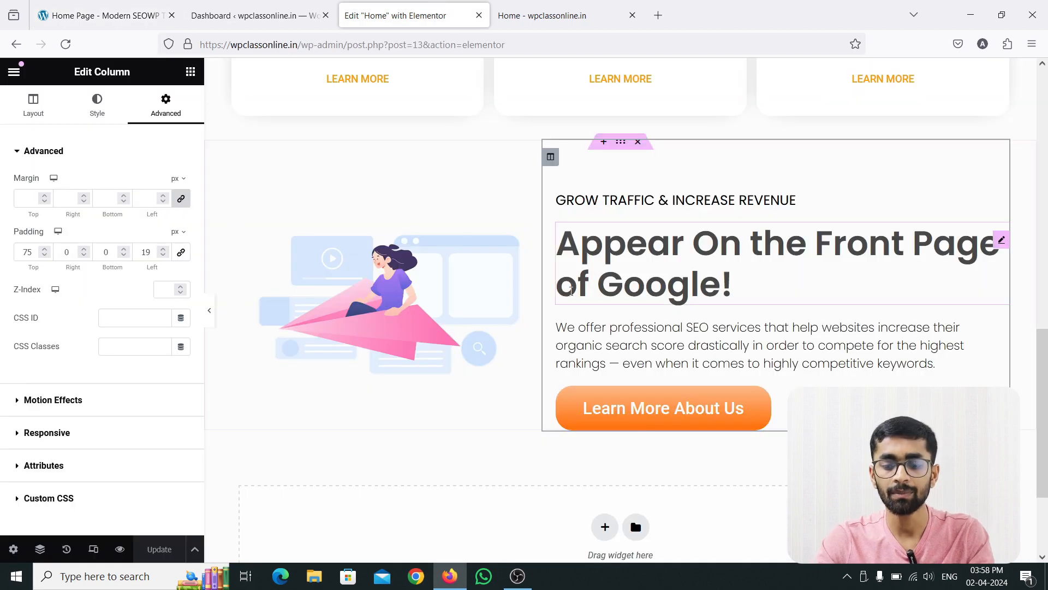
# Add a new single-column section in the Elementor editor below the "Appear On the Front Page of Google!" section.
pyautogui.scroll(-2, 1001, 334)
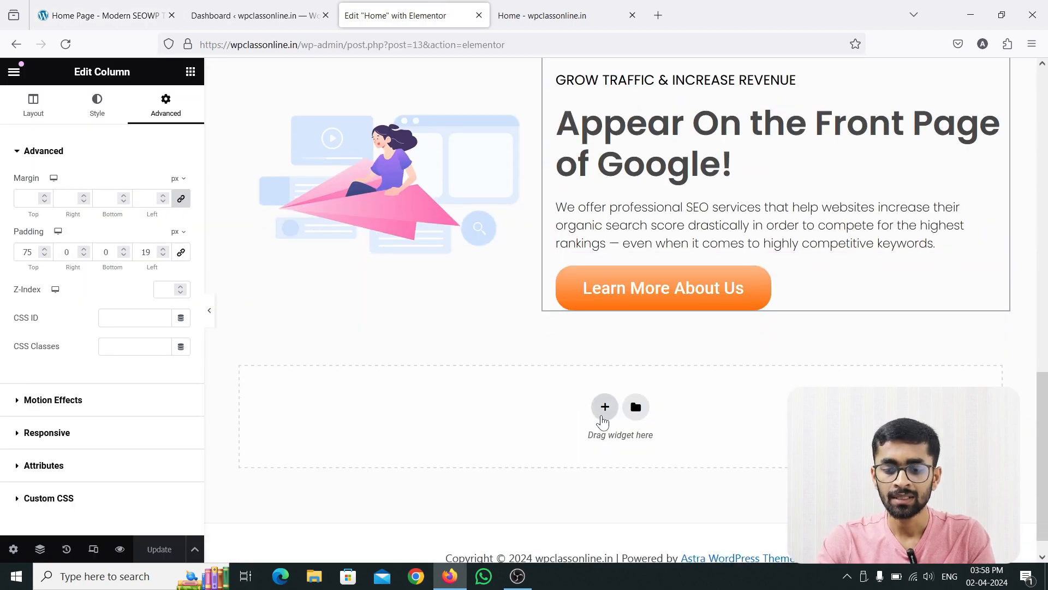
pyautogui.click(601, 414)
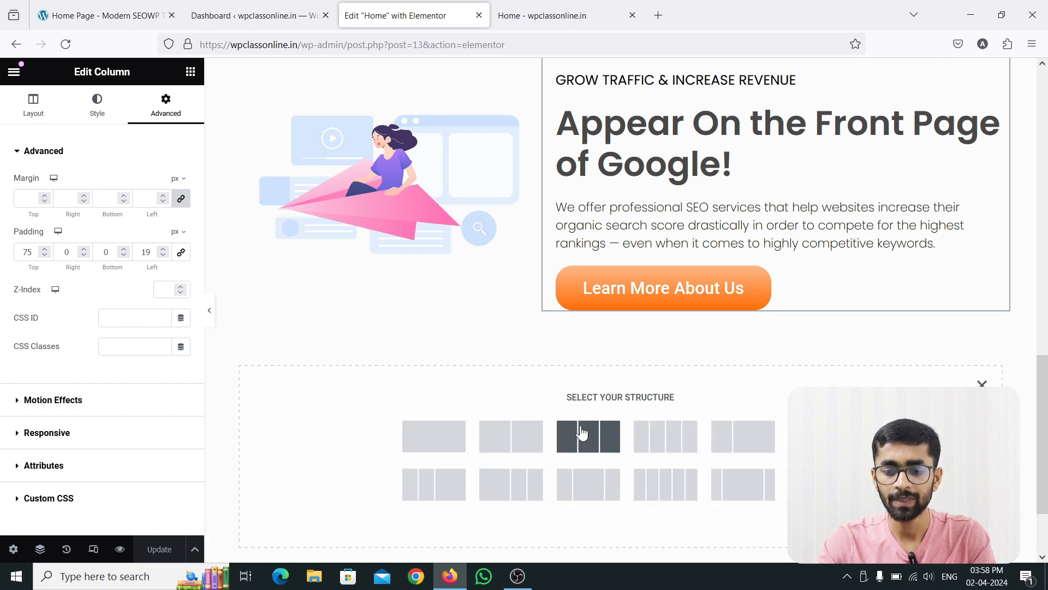
pyautogui.click(465, 445)
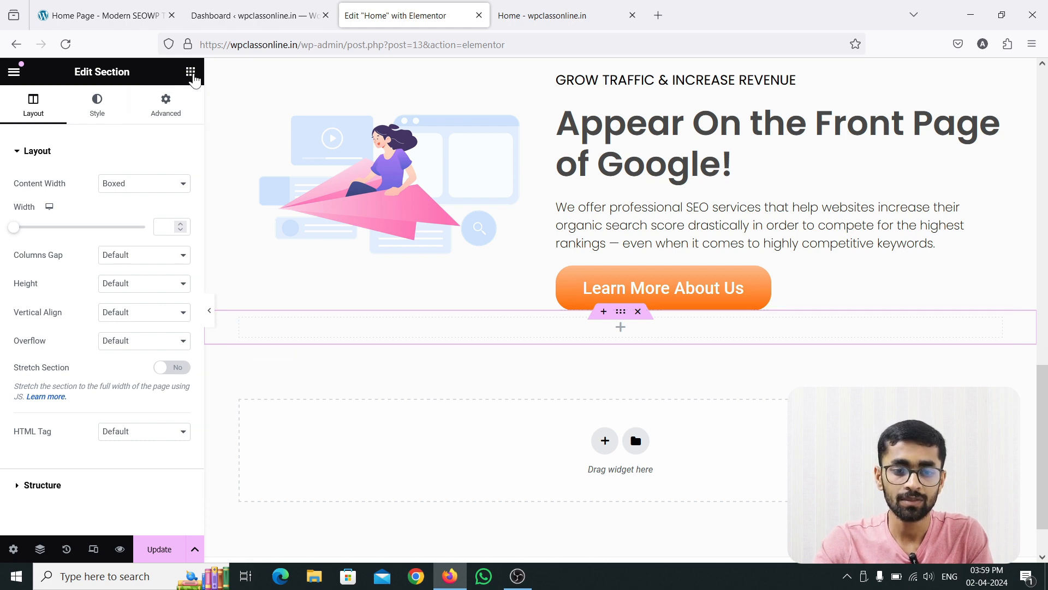
# Place two Heading widgets, one beneath the other, in the new single-column section.
pyautogui.click(190, 71)
pyautogui.moveTo(150, 279); pyautogui.dragTo(456, 328)
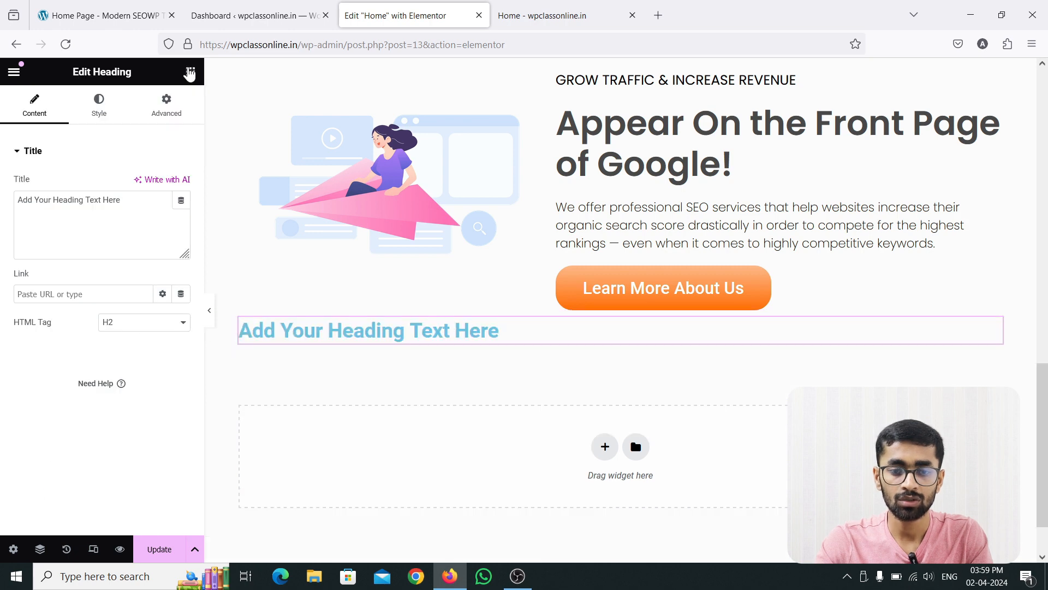
pyautogui.click(191, 72)
pyautogui.moveTo(149, 276); pyautogui.dragTo(327, 349)
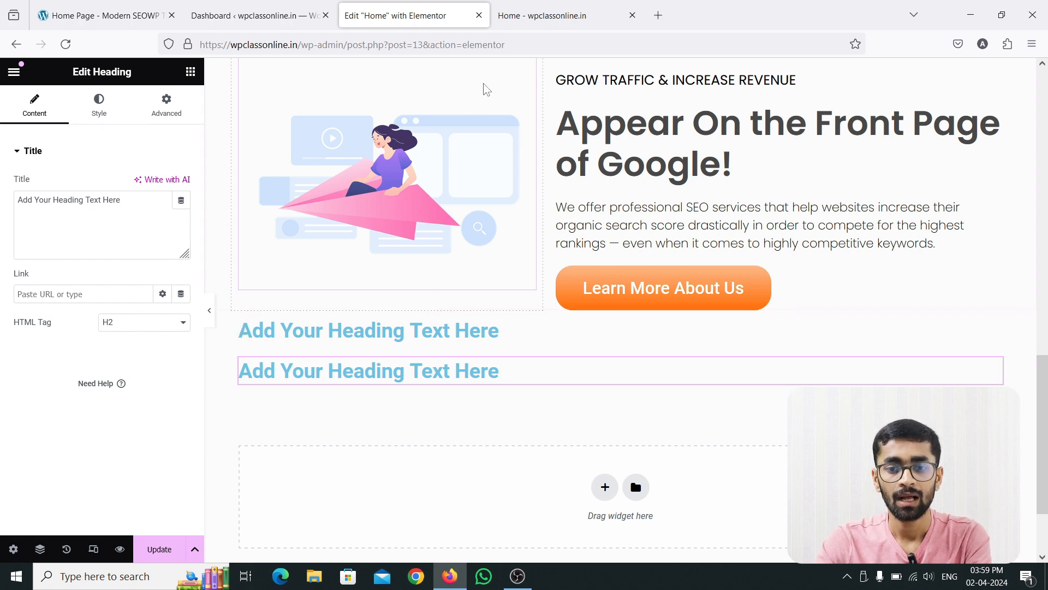
# Copy the smaller heading from the reference site and set the upper heading's text to "SEARCH ENGINE & SOCIAL MEDIA OPTIMIZATIONn".
pyautogui.click(104, 16)
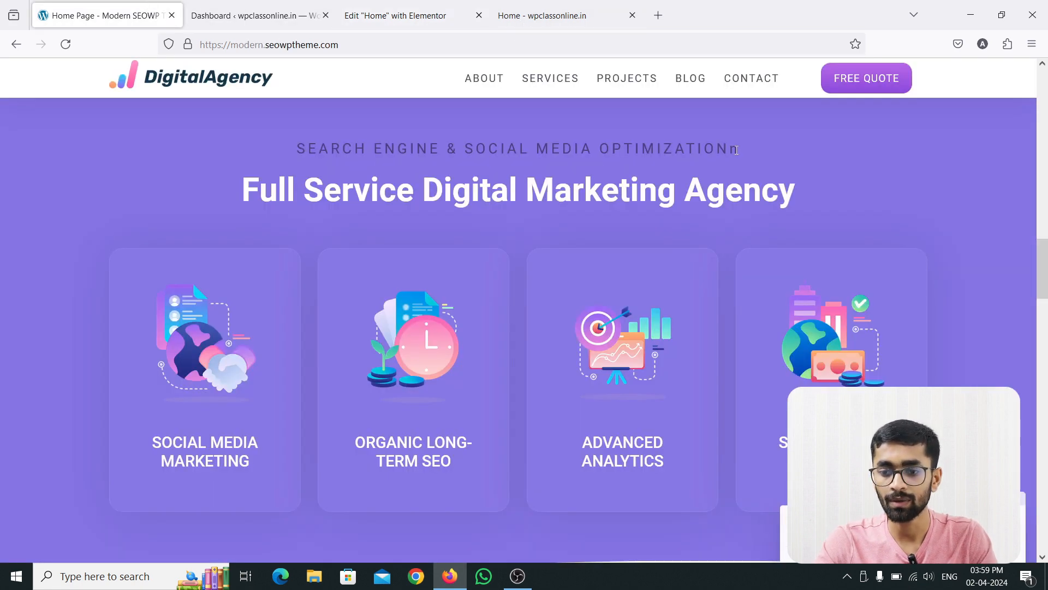
pyautogui.moveTo(726, 149); pyautogui.dragTo(234, 150)
pyautogui.hotkey('ctrl', 'c')
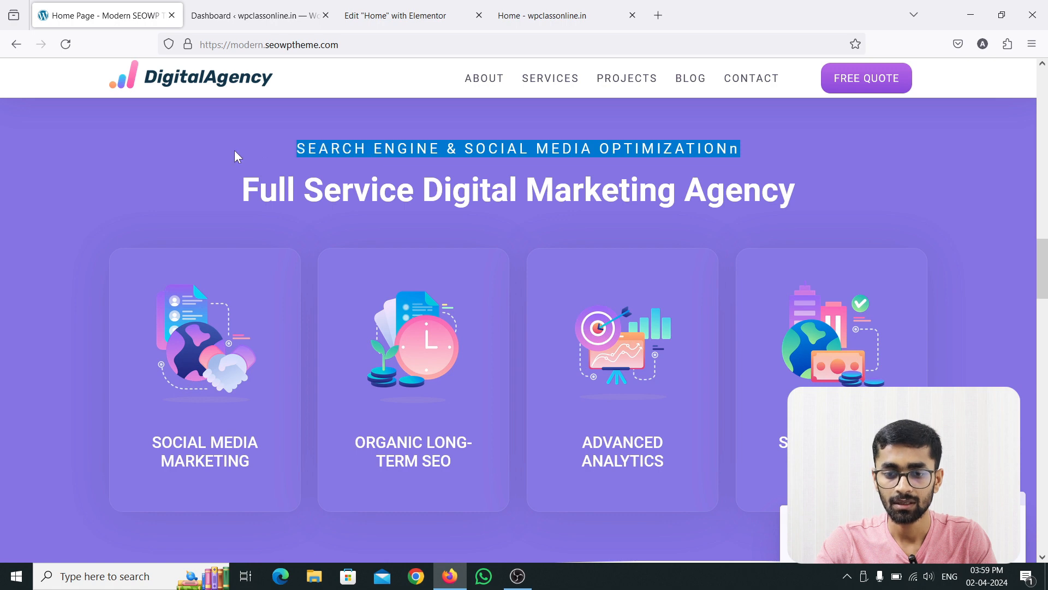
pyautogui.click(446, 12)
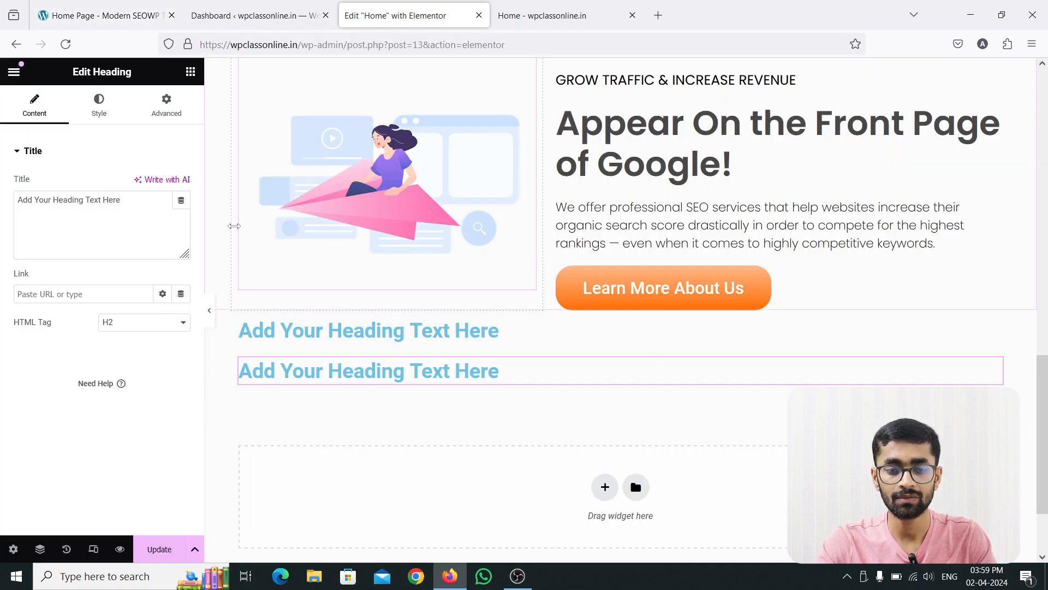
pyautogui.moveTo(135, 199); pyautogui.dragTo(16, 200)
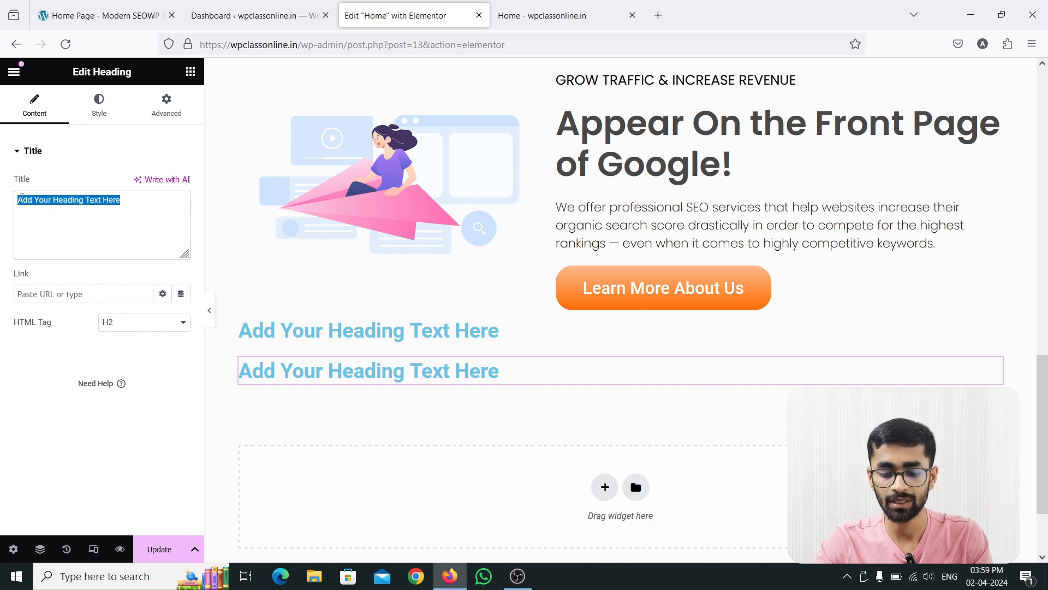
pyautogui.hotkey('ctrl', 'v')
pyautogui.hotkey('ctrl', 'z')
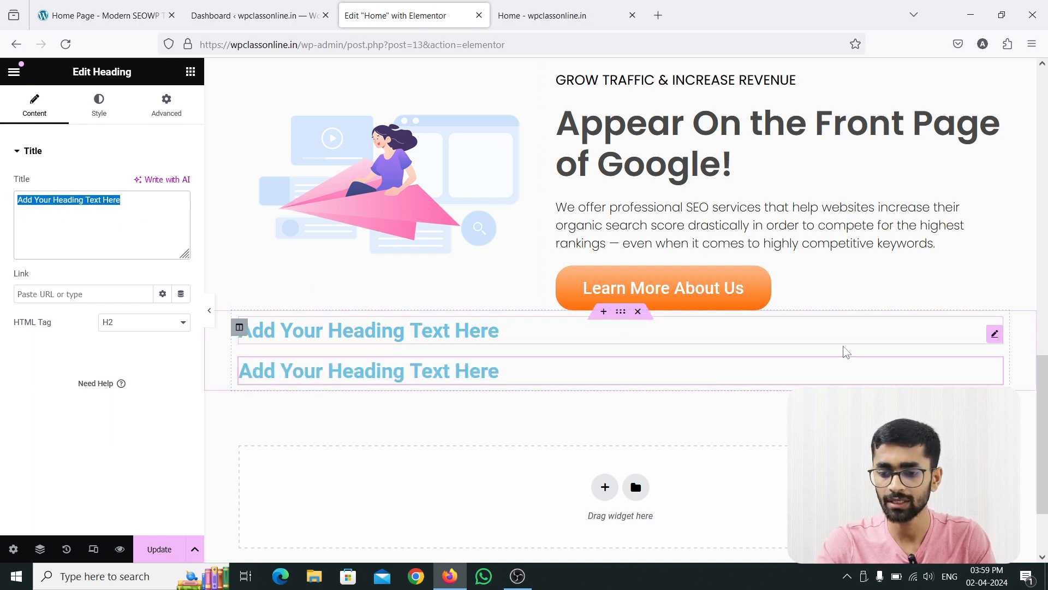
pyautogui.click(997, 338)
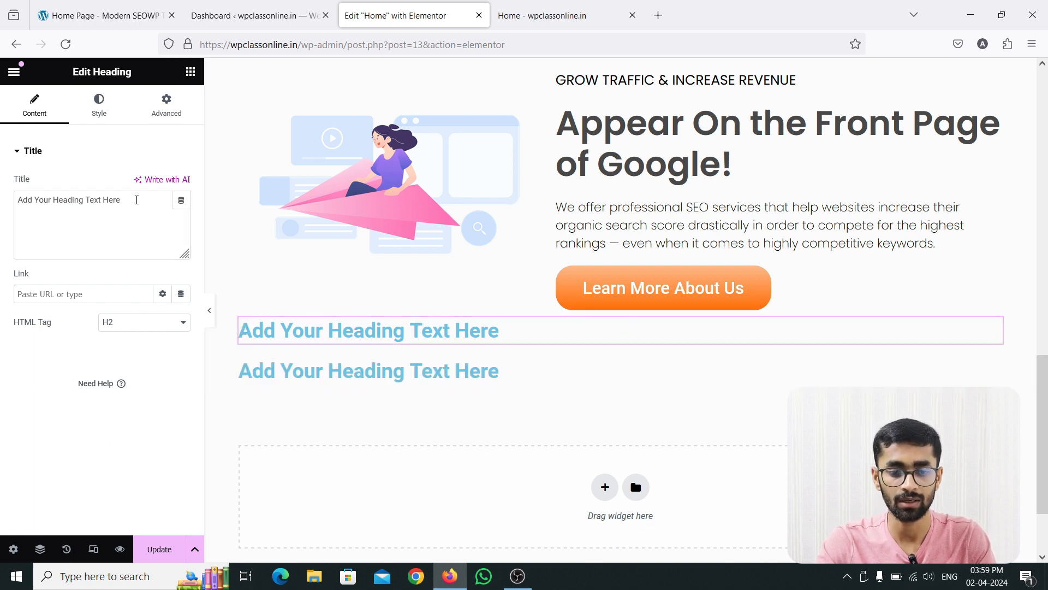
pyautogui.moveTo(136, 199); pyautogui.dragTo(2, 200)
pyautogui.hotkey('ctrl', 'v')
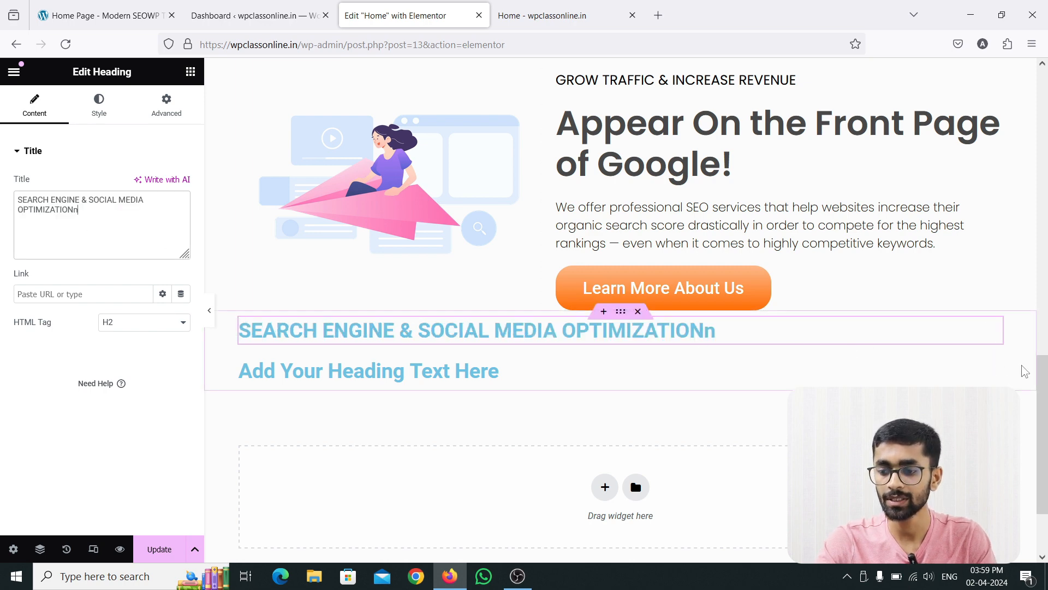
# Copy the large heading from the reference site and set the lower heading's text to "Full Service Digital Marketing Agency".
pyautogui.click(996, 379)
pyautogui.click(104, 16)
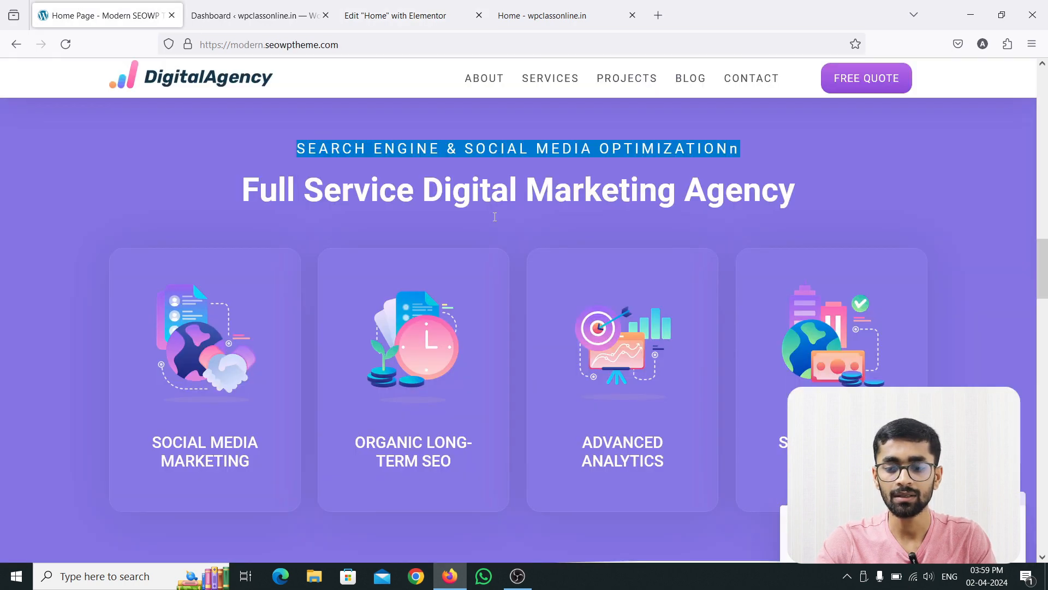
pyautogui.moveTo(811, 190); pyautogui.dragTo(245, 192)
pyautogui.hotkey('ctrl', 'c')
pyautogui.click(395, 16)
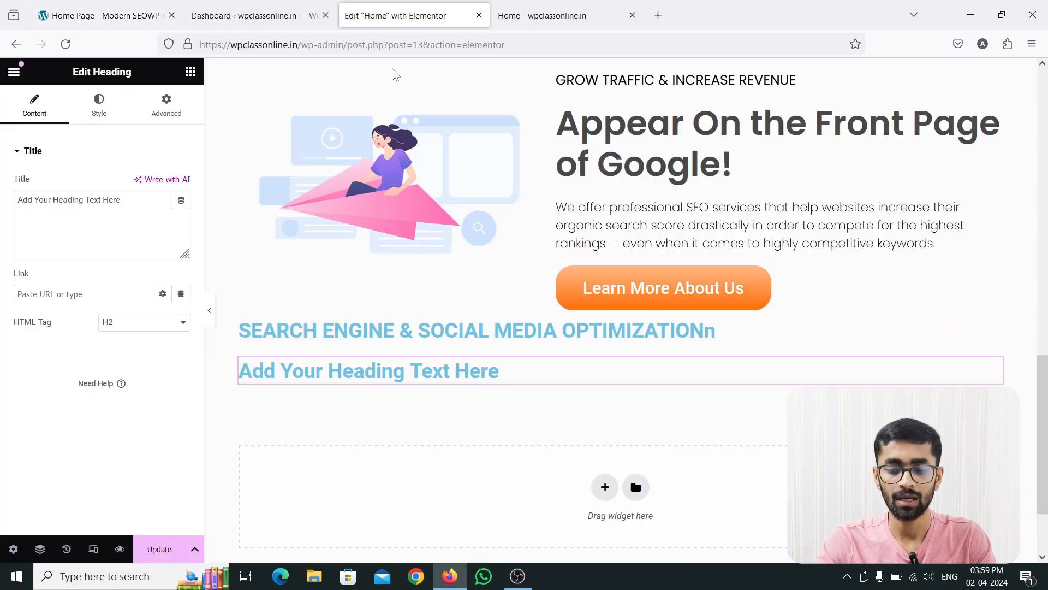
pyautogui.click(142, 204)
pyautogui.hotkey('ctrl', 'a')
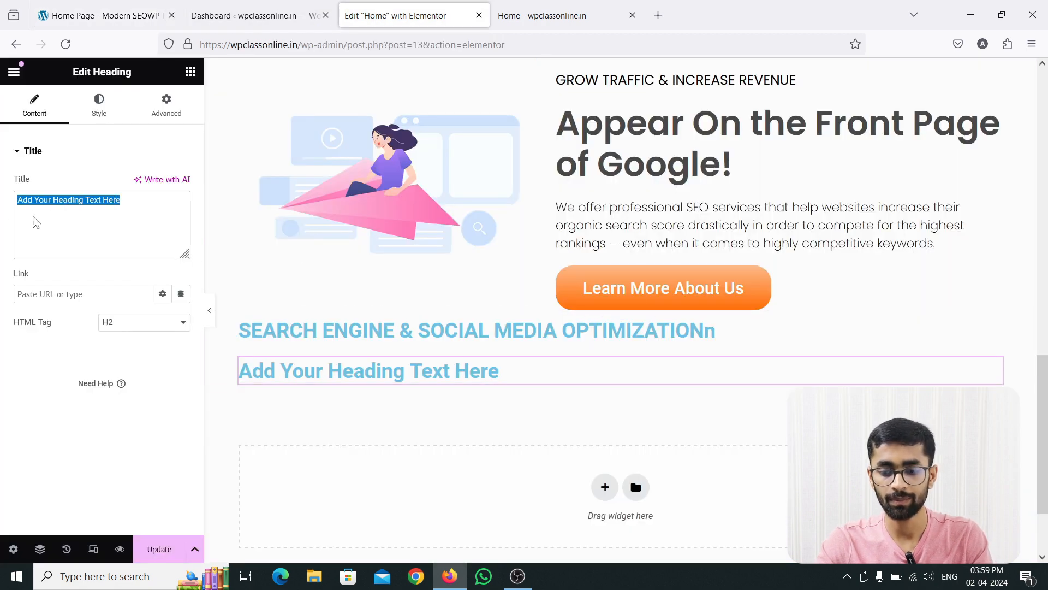
pyautogui.hotkey('ctrl', 'v')
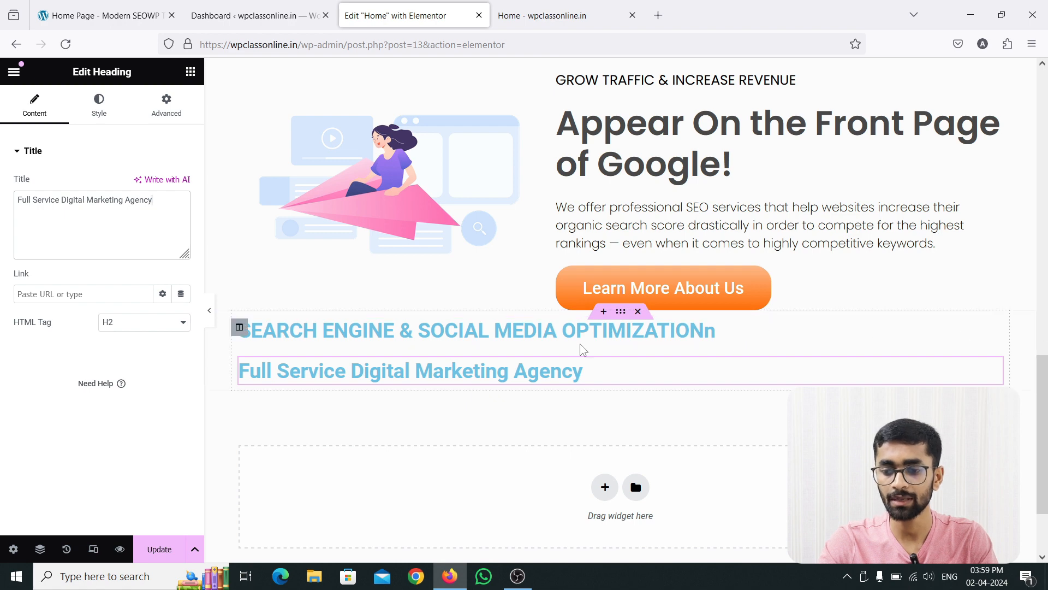
# Remove the stray "n" at the end of the upper heading's text so it reads "SEARCH ENGINE & SOCIAL MEDIA OPTIMIZATION".
pyautogui.click(994, 334)
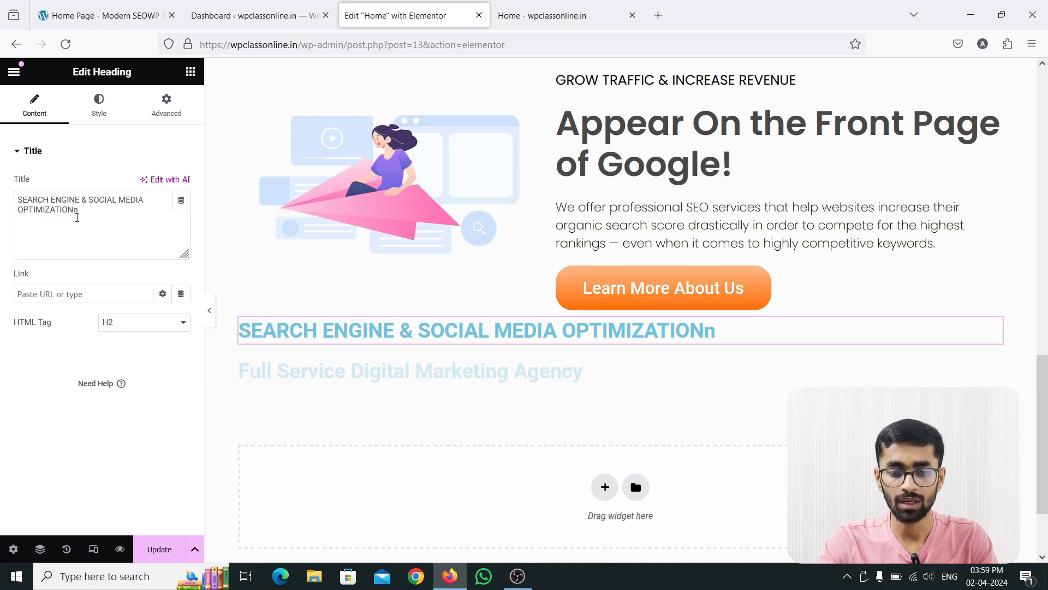
pyautogui.click(89, 210)
pyautogui.press('BackSpace')
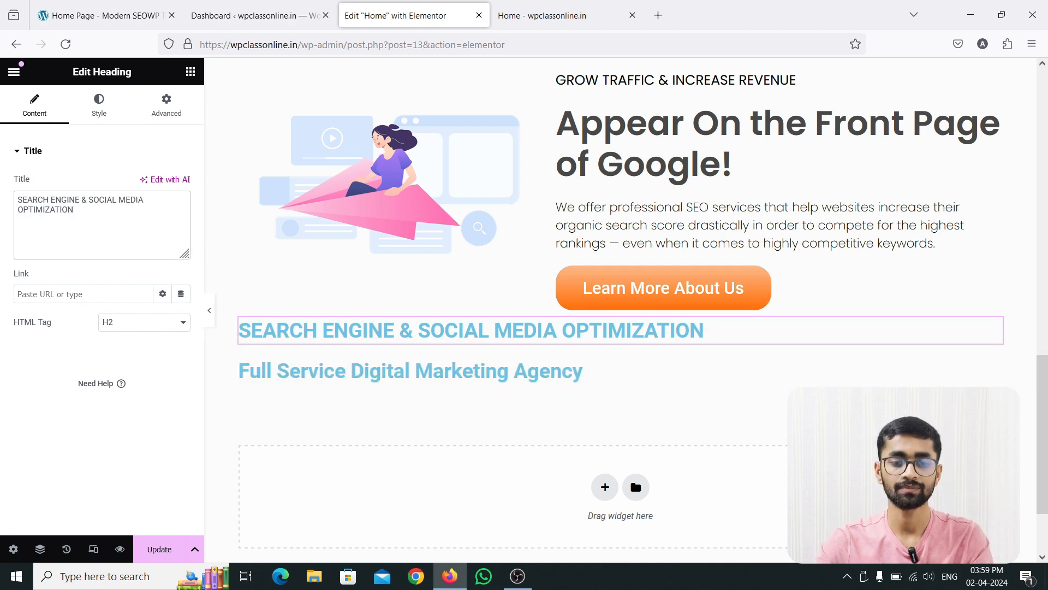
# Check the heading alignment on the reference site and center both new headings in the Elementor editor.
pyautogui.click(129, 16)
pyautogui.click(524, 175)
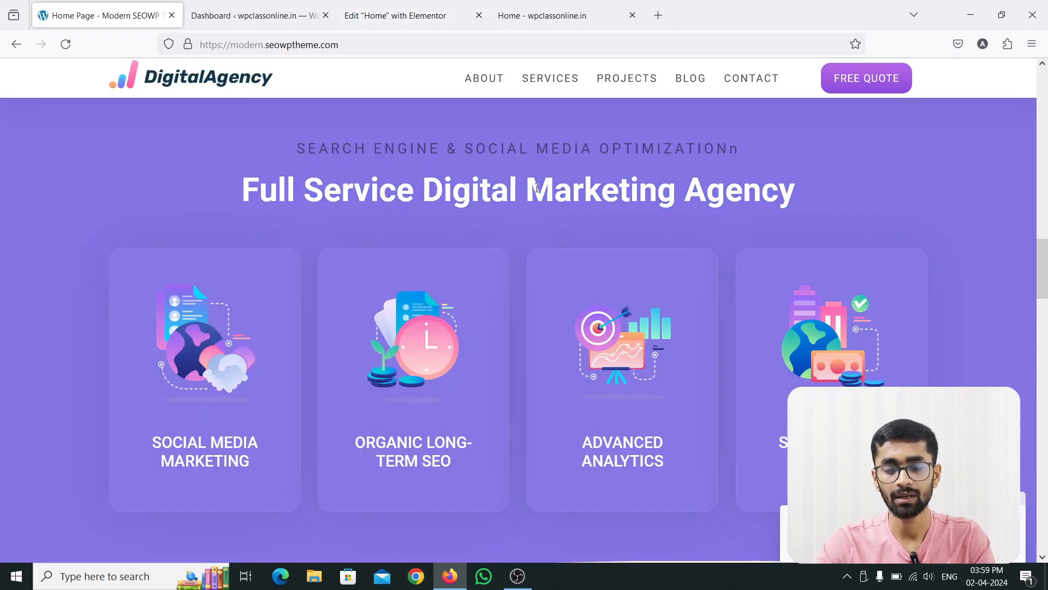
pyautogui.click(371, 15)
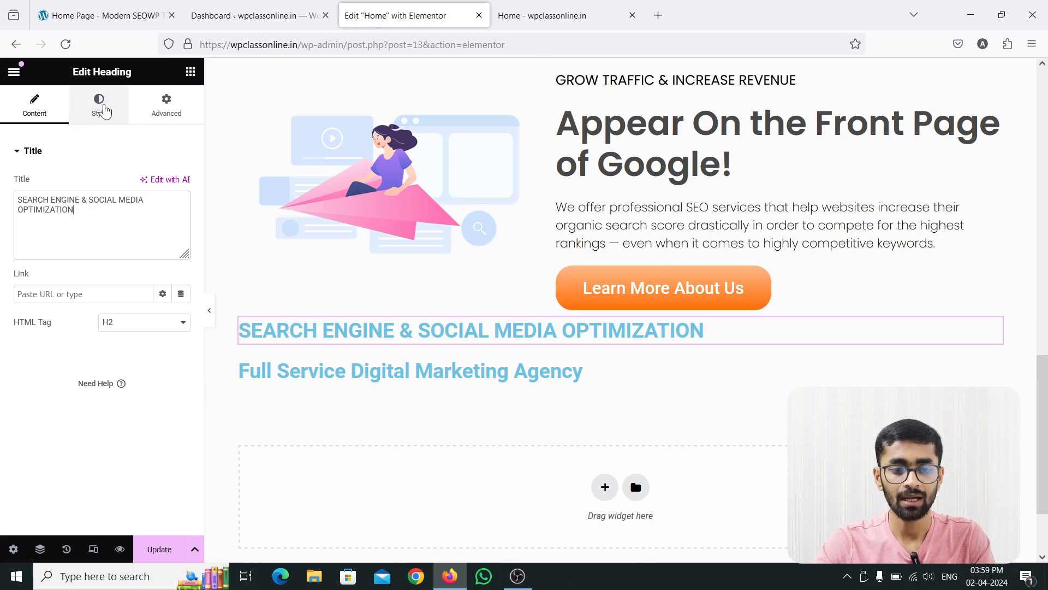
pyautogui.click(104, 111)
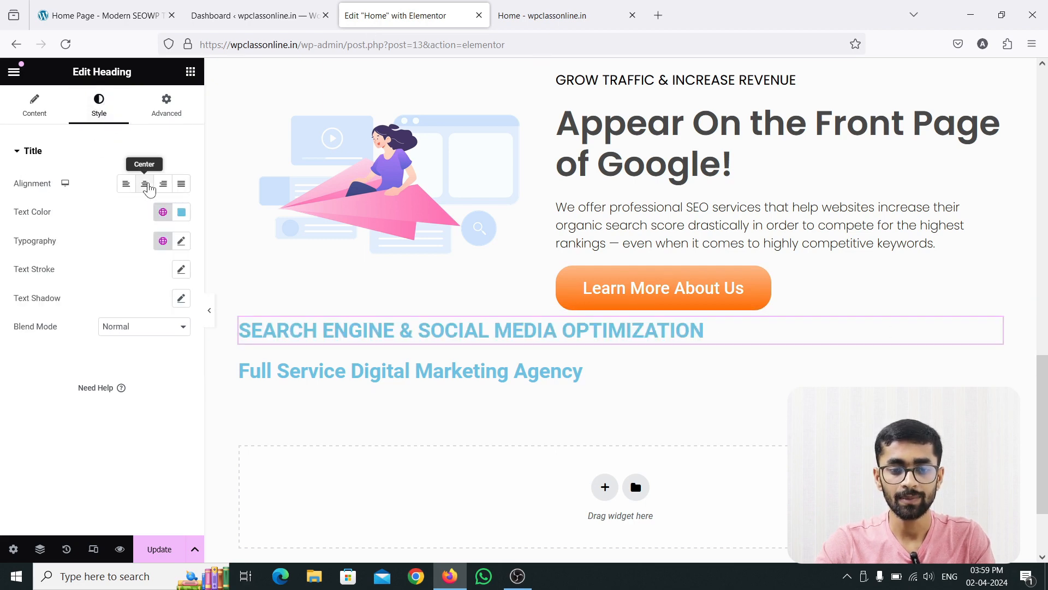
pyautogui.click(146, 186)
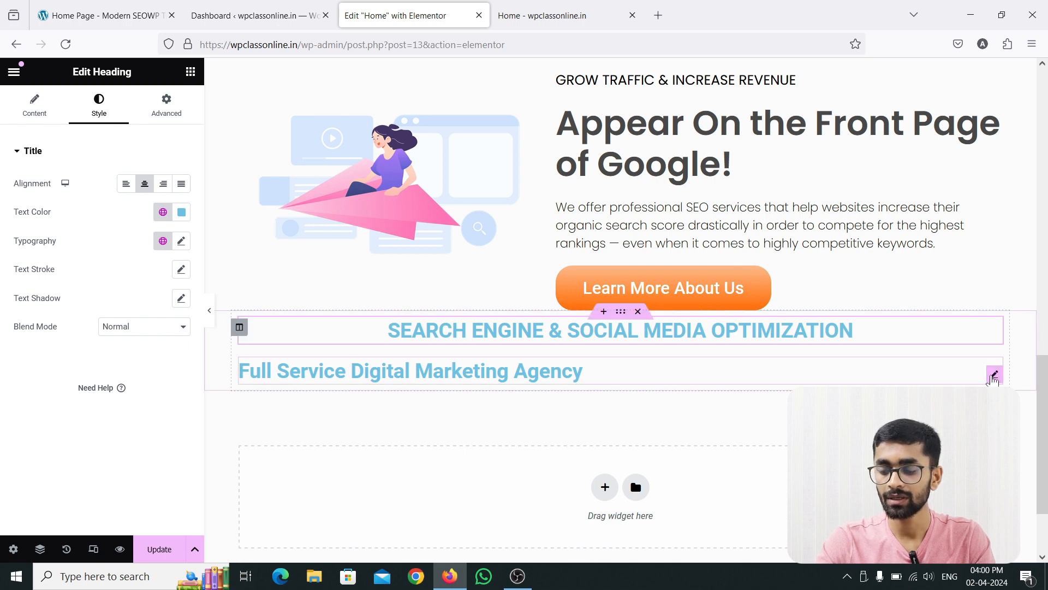
pyautogui.click(995, 375)
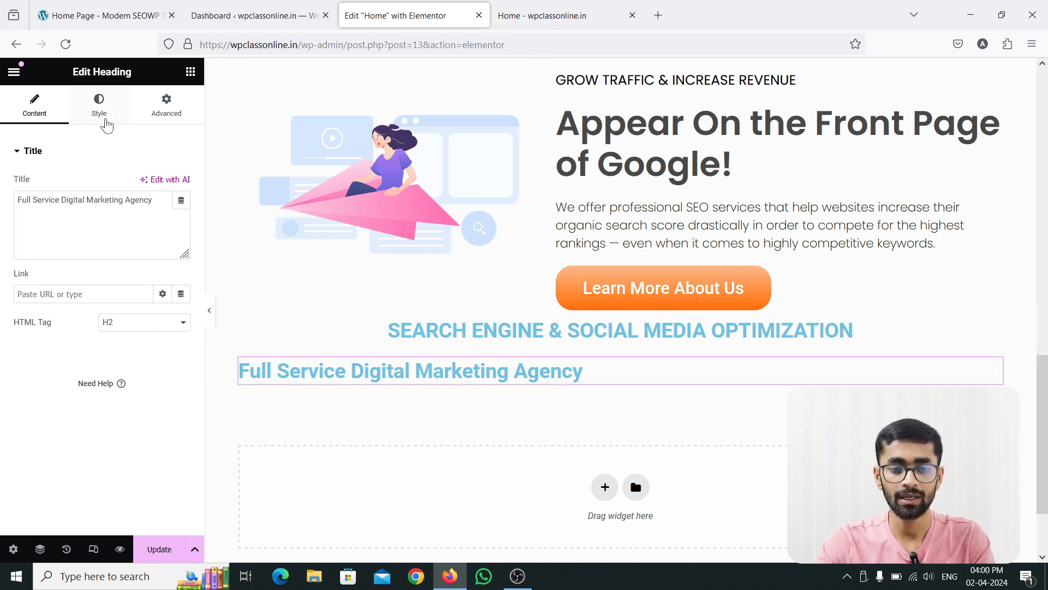
pyautogui.click(106, 121)
pyautogui.click(145, 183)
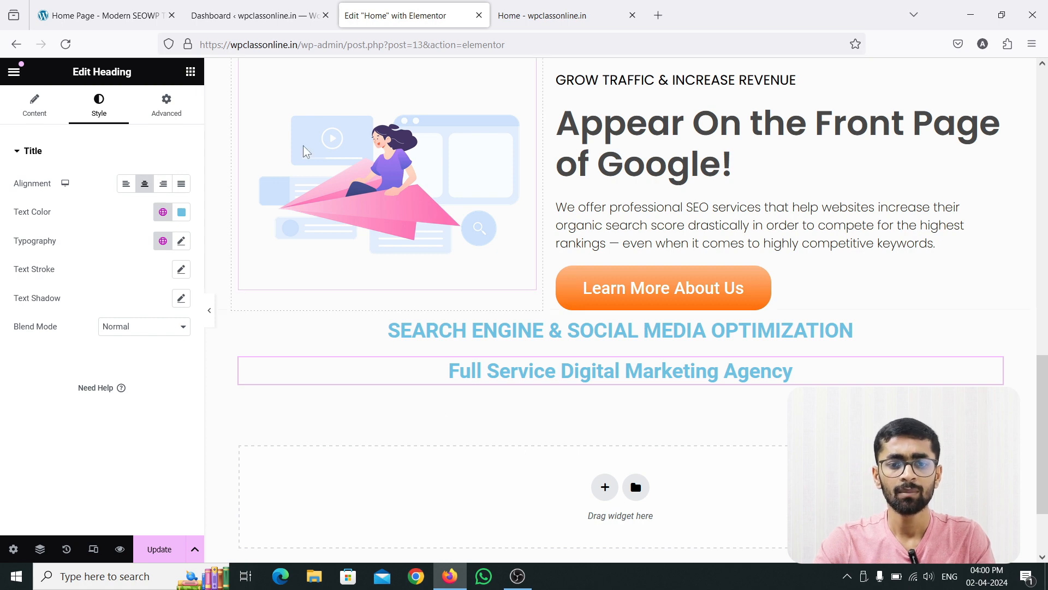
# Examine the reference site's service cards, then view the layout settings of the headings' section and its column.
pyautogui.click(103, 15)
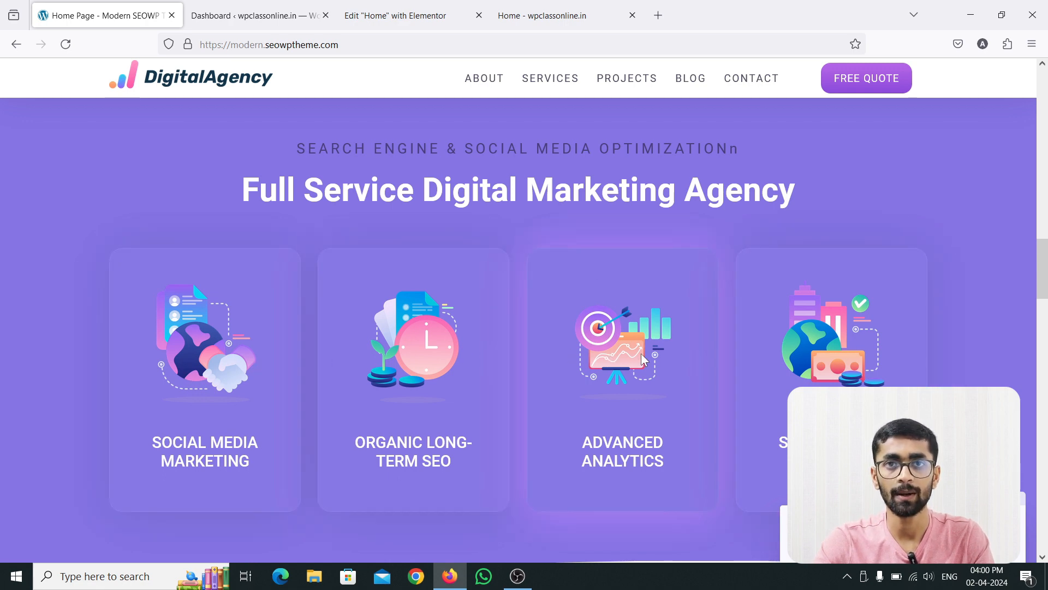
pyautogui.click(370, 22)
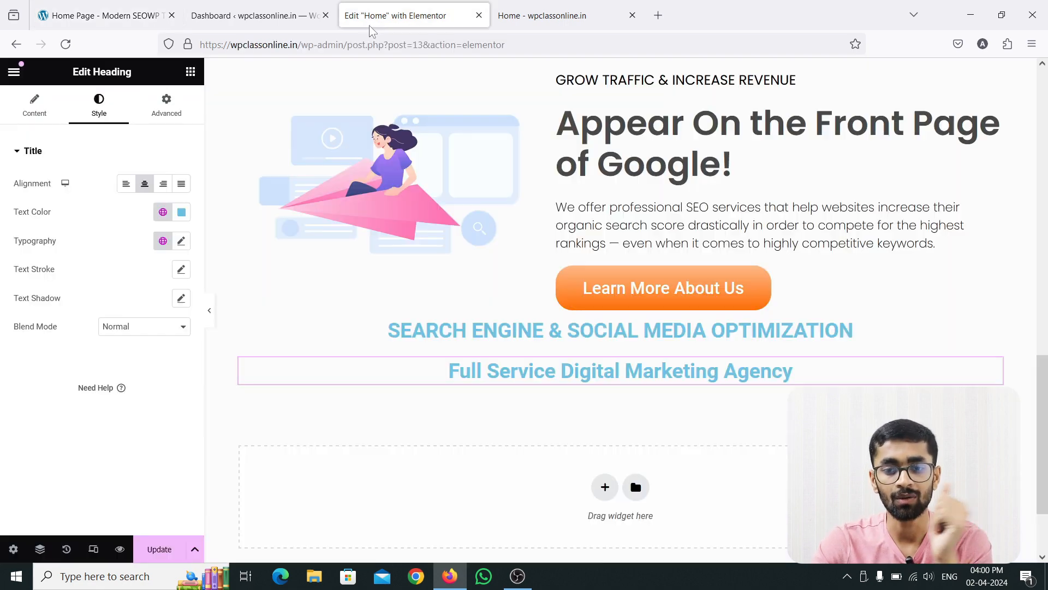
pyautogui.click(621, 312)
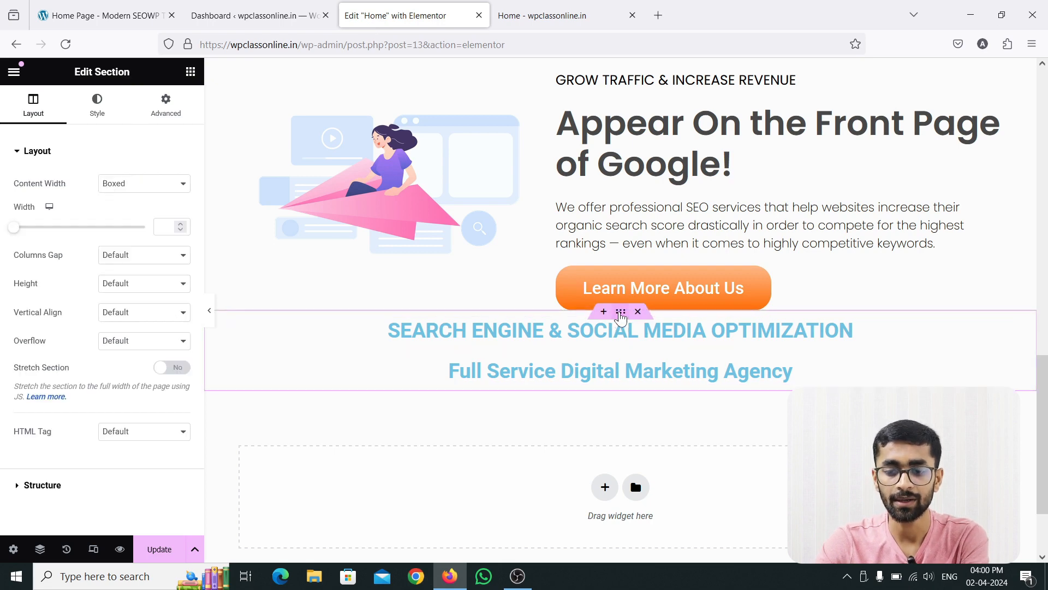
pyautogui.click(240, 330)
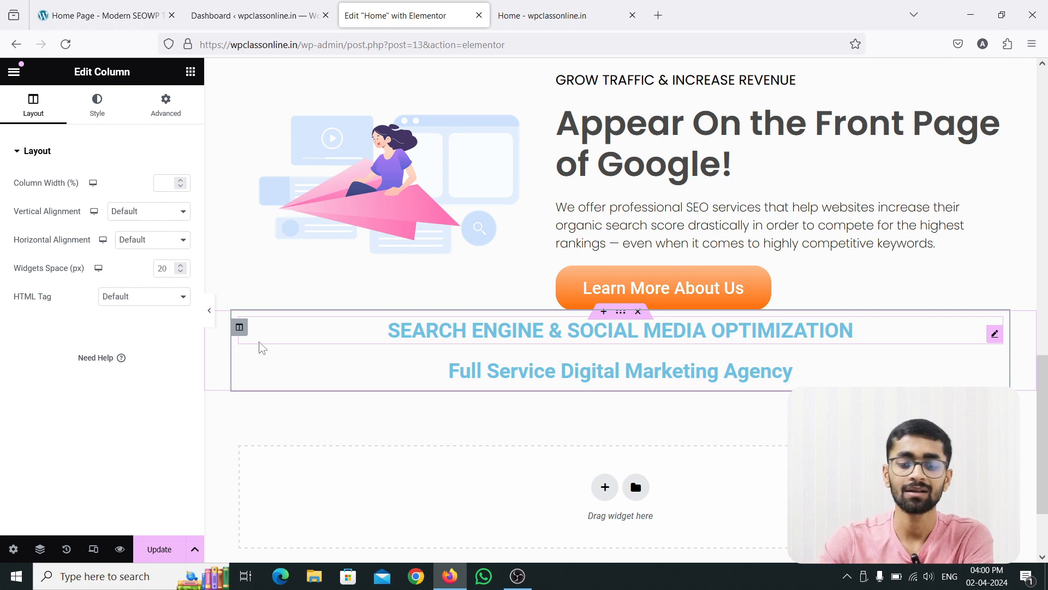
# Add a new section with four equal columns below the two centered headings.
pyautogui.click(604, 487)
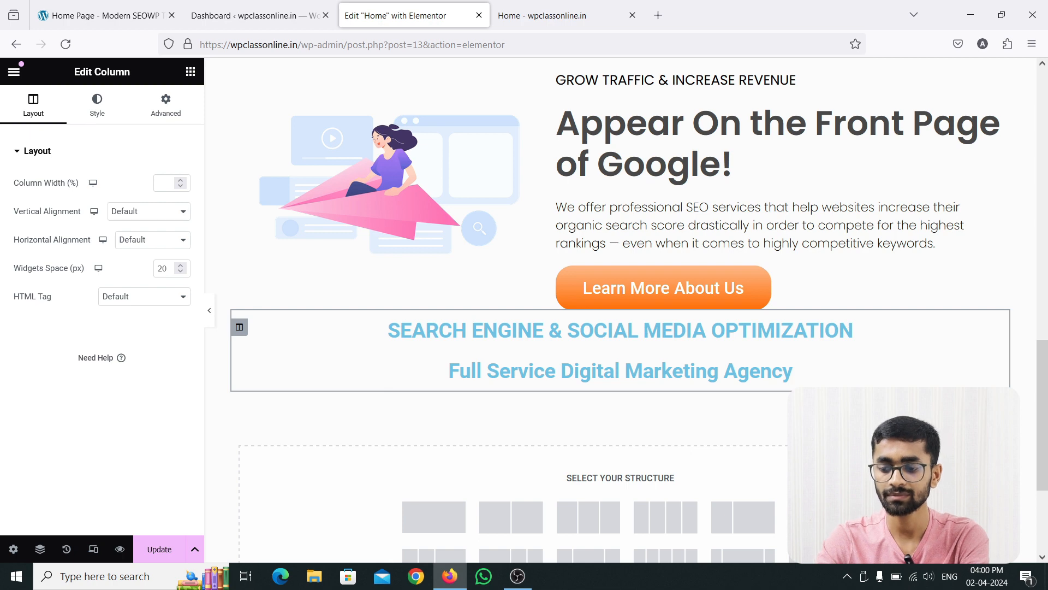
pyautogui.click(987, 460)
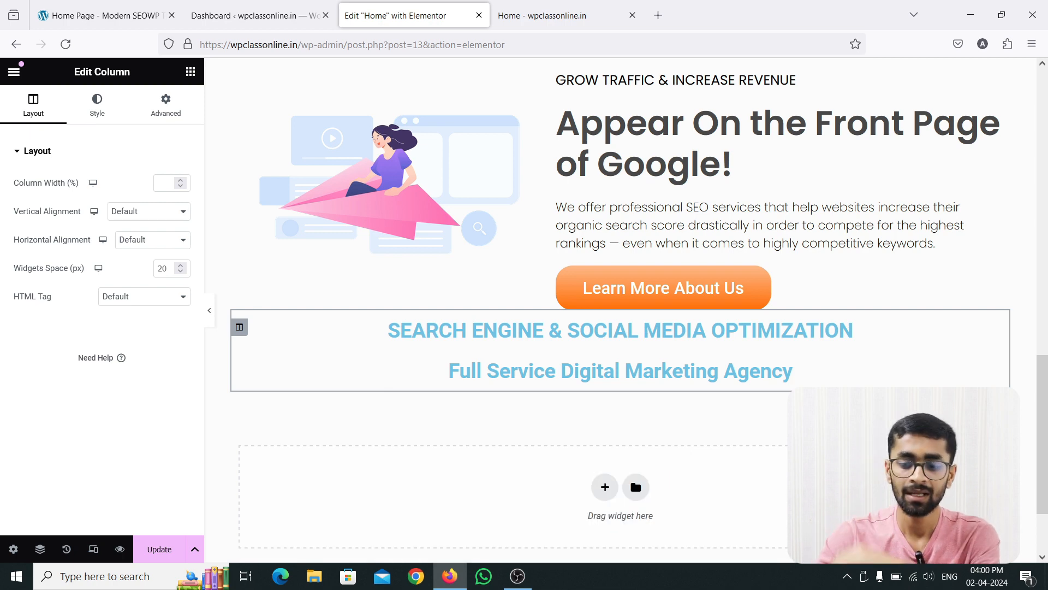
pyautogui.click(604, 487)
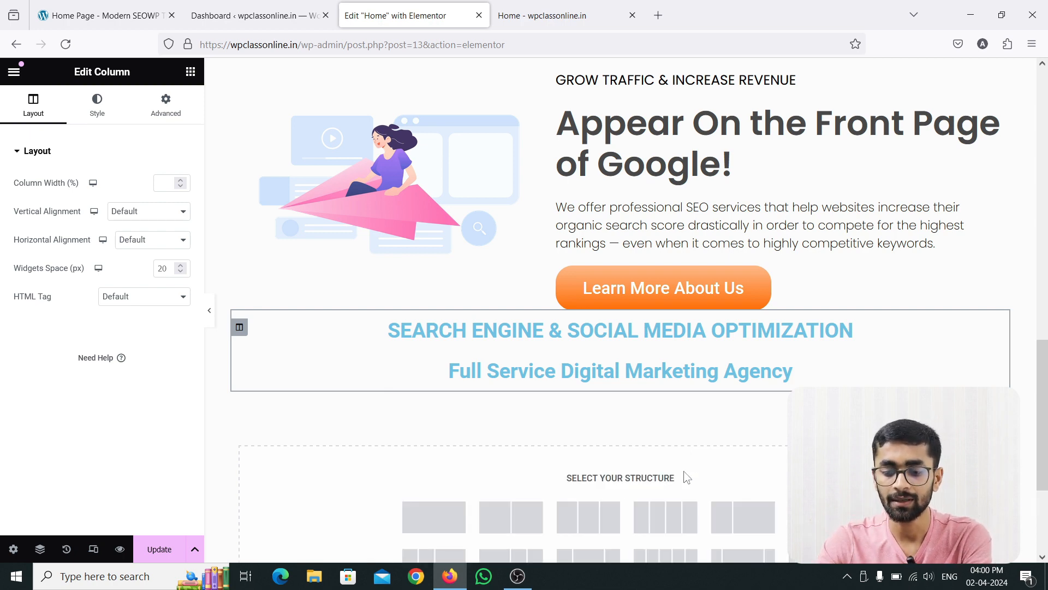
pyautogui.scroll(-3, 673, 428)
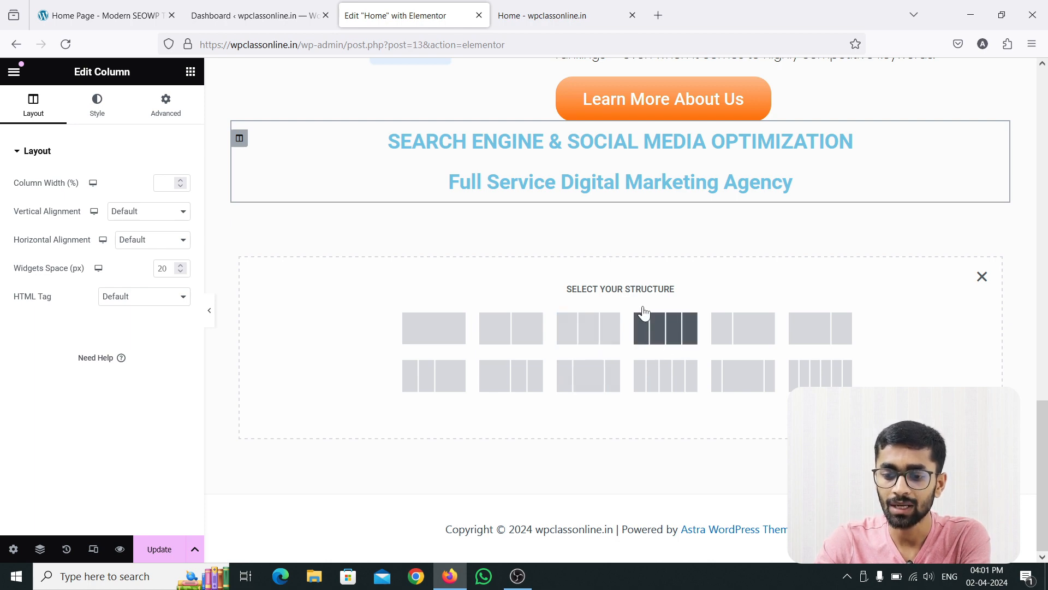
pyautogui.click(674, 342)
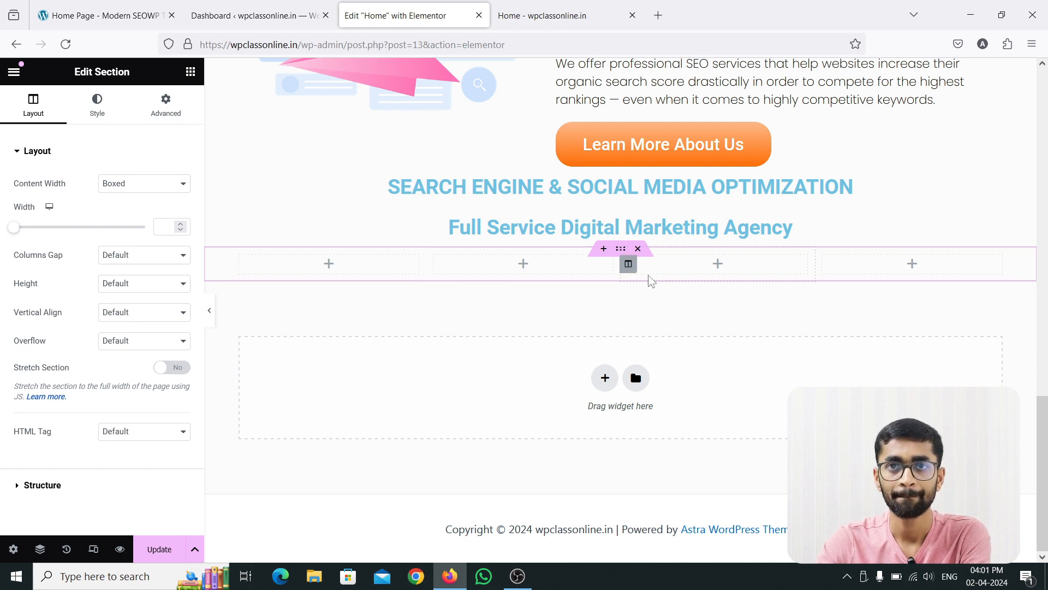
pyautogui.click(190, 72)
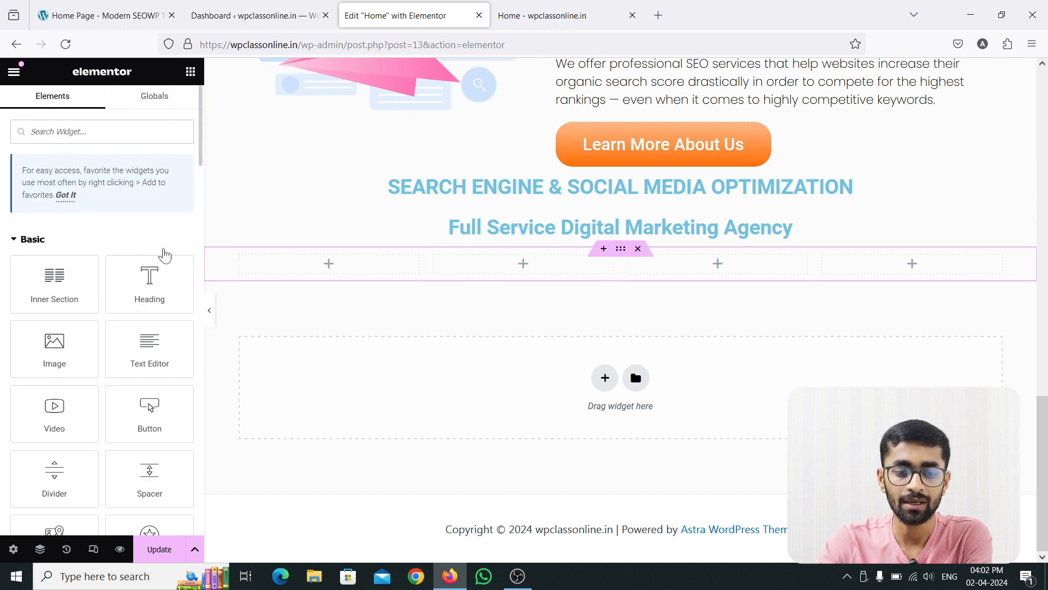
pyautogui.moveTo(154, 276); pyautogui.dragTo(271, 265)
pyautogui.moveTo(421, 244); pyautogui.dragTo(565, 248)
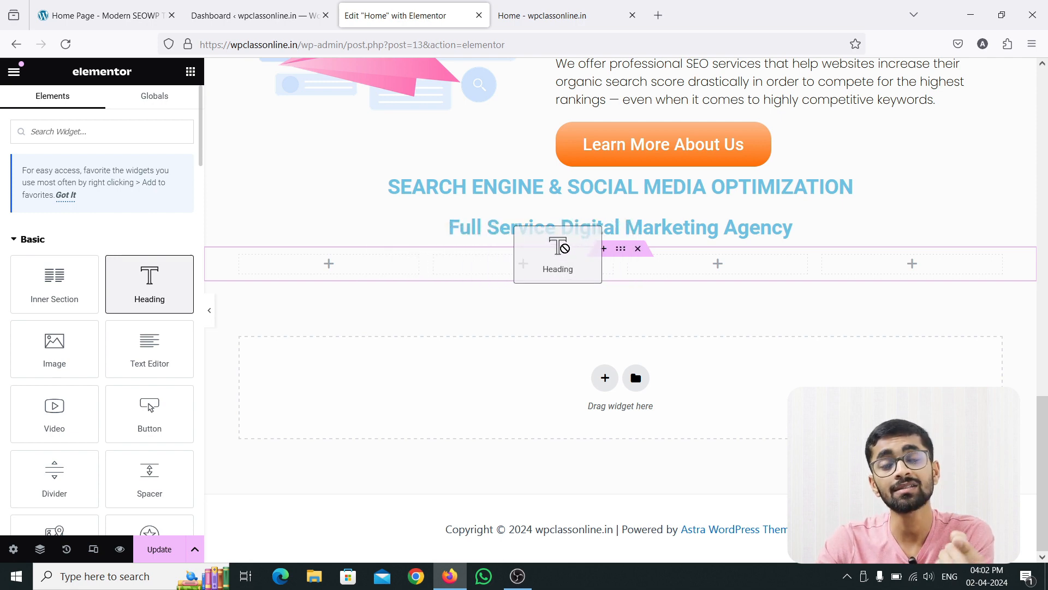
pyautogui.moveTo(565, 248); pyautogui.dragTo(524, 252)
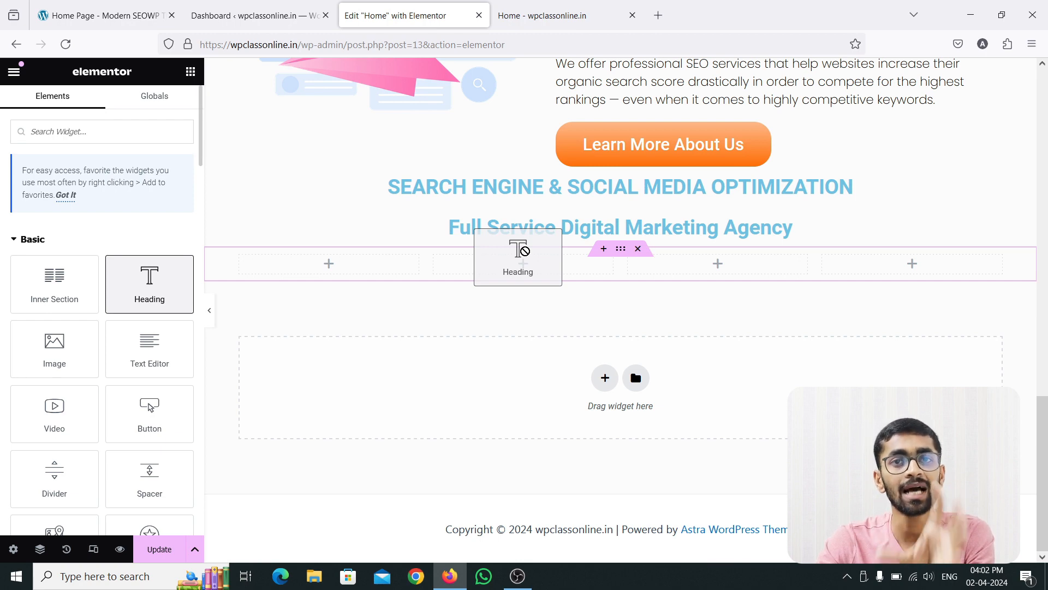
pyautogui.moveTo(525, 250); pyautogui.dragTo(522, 251)
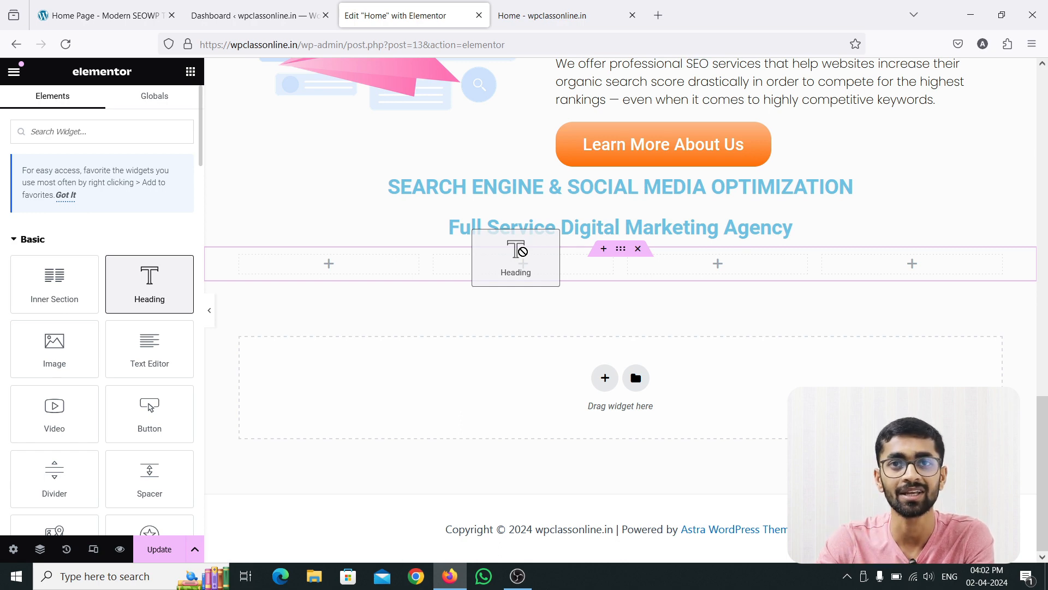
pyautogui.moveTo(522, 252); pyautogui.dragTo(173, 276)
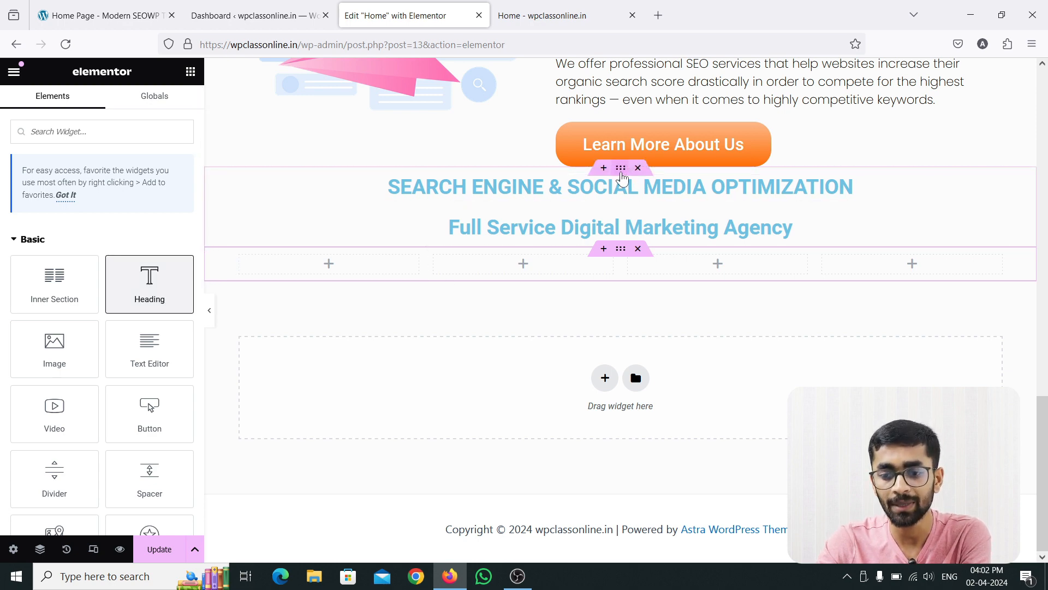
# Delete the empty four-column section below the headings.
pyautogui.click(621, 168)
pyautogui.click(239, 184)
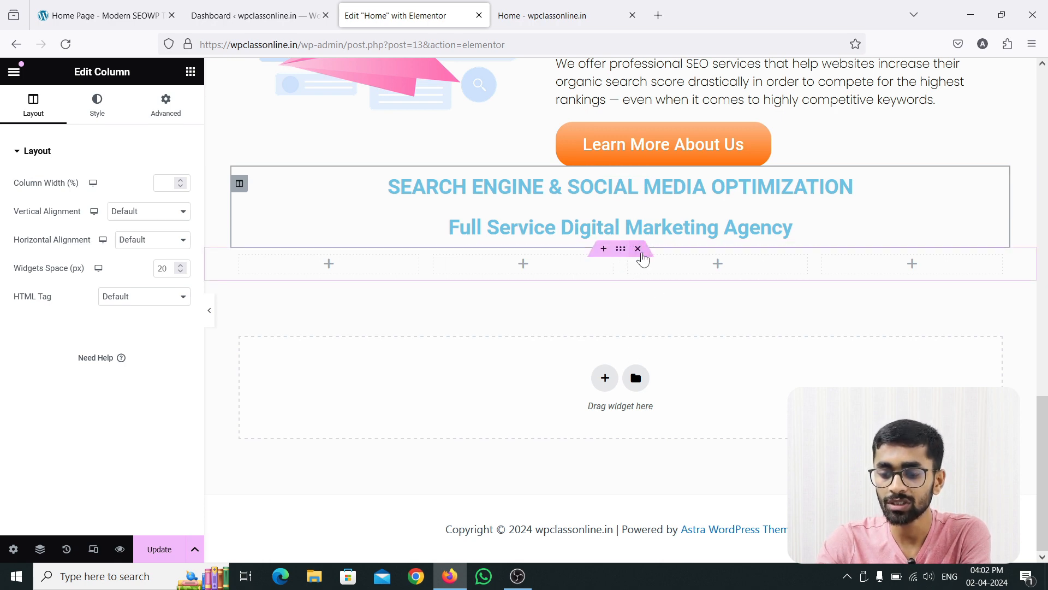
pyautogui.click(638, 249)
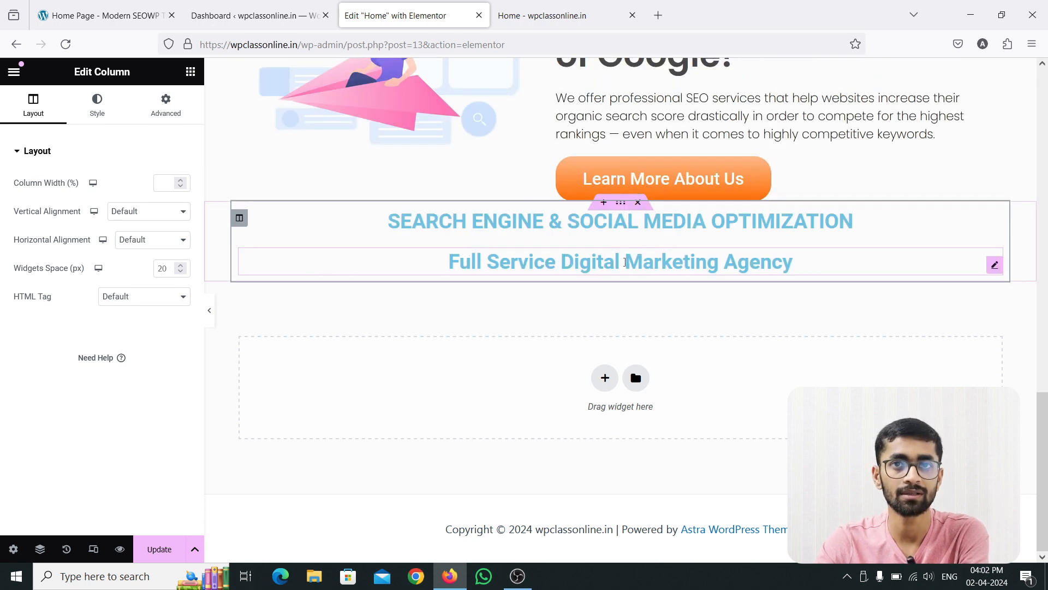
# Check the reference site's service cards and add an Inner Section widget below the two centered headings in the Elementor editor.
pyautogui.click(101, 16)
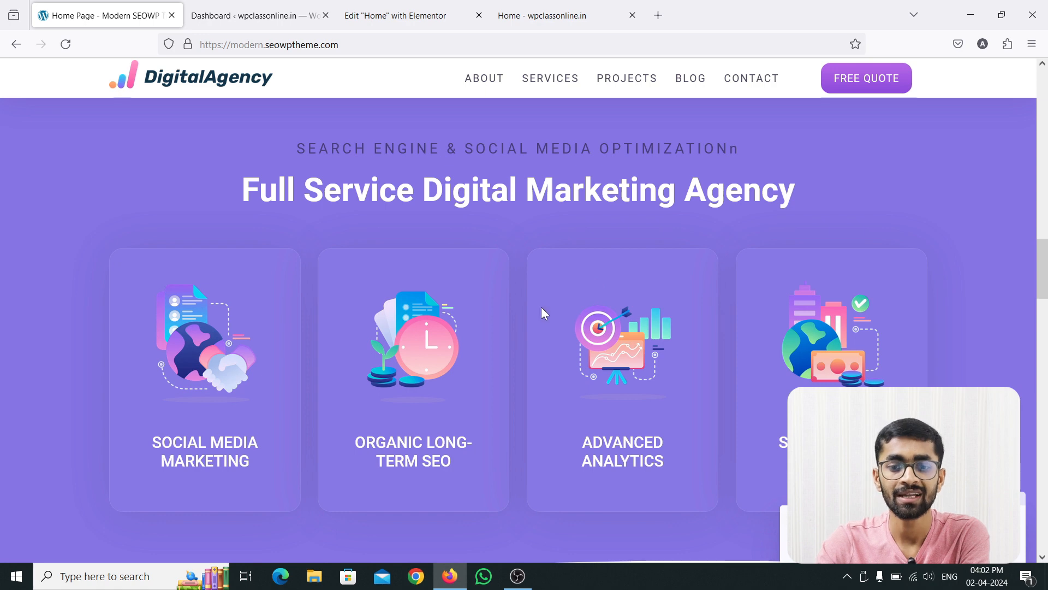
pyautogui.click(435, 19)
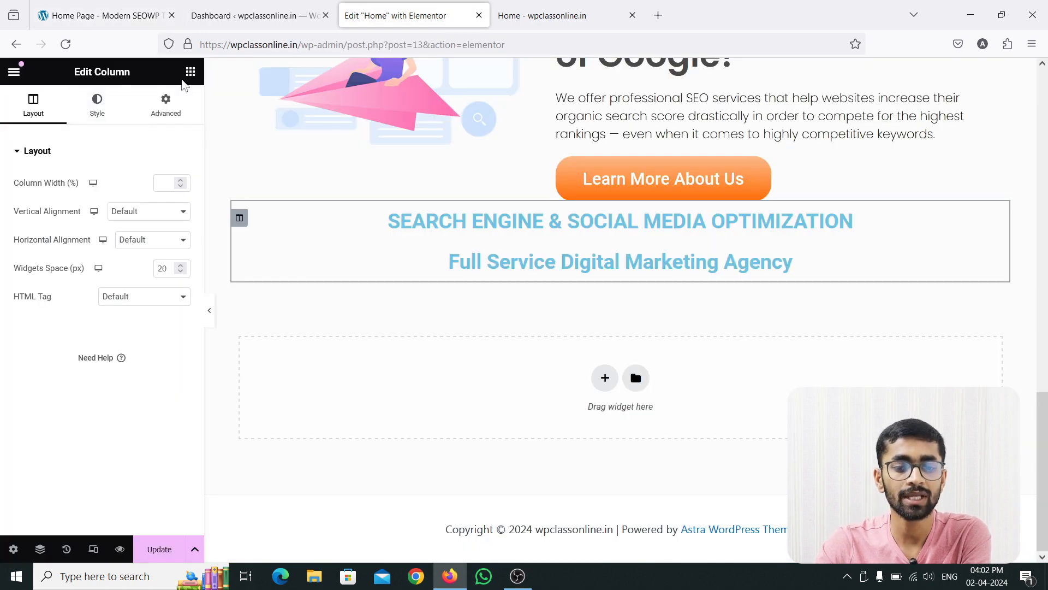
pyautogui.click(190, 72)
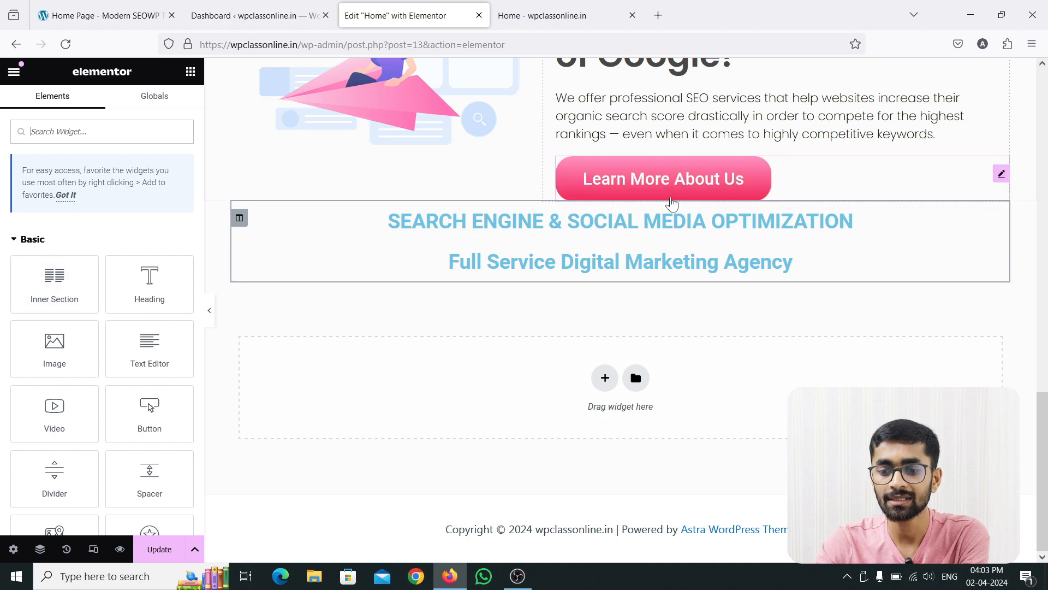
pyautogui.click(621, 204)
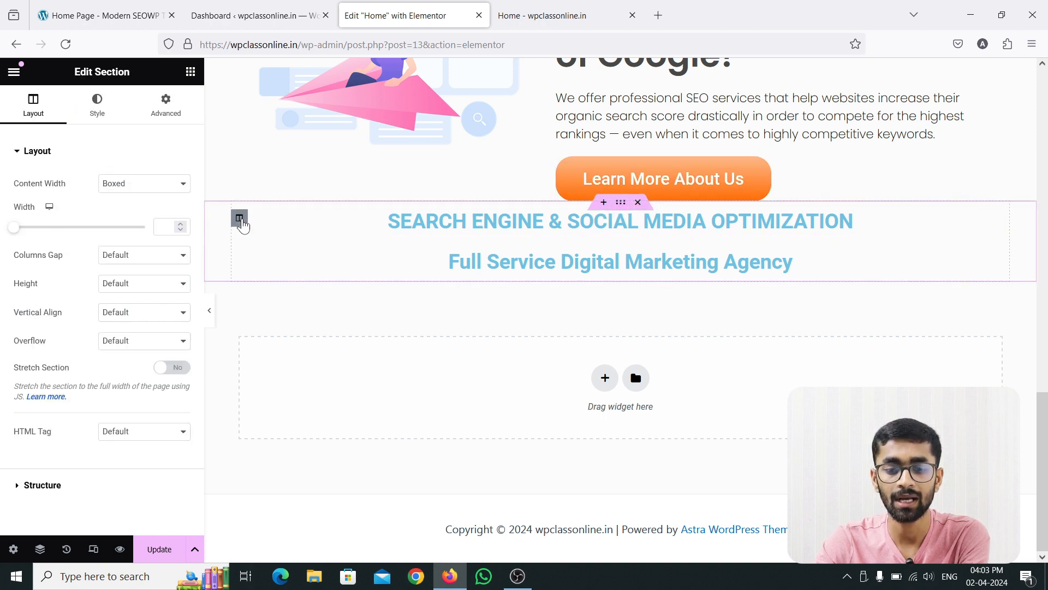
pyautogui.click(239, 218)
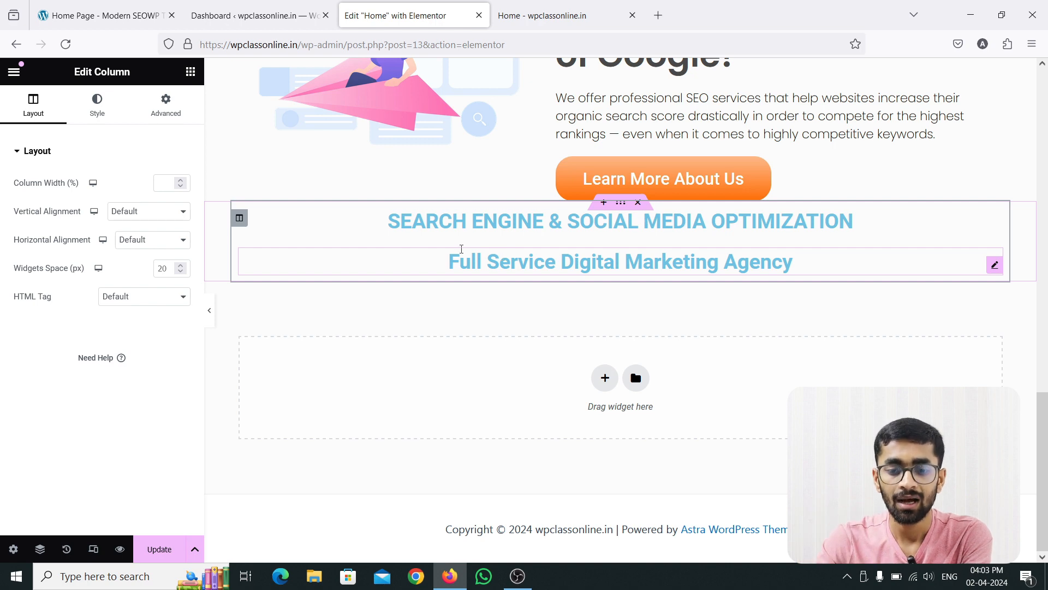
pyautogui.click(190, 71)
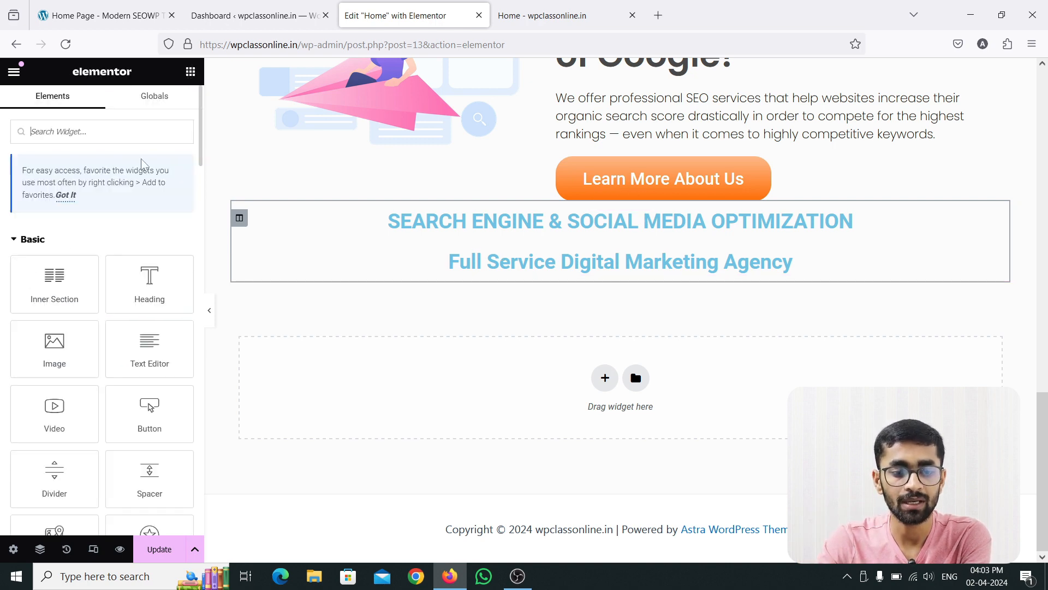
pyautogui.moveTo(55, 281); pyautogui.dragTo(501, 280)
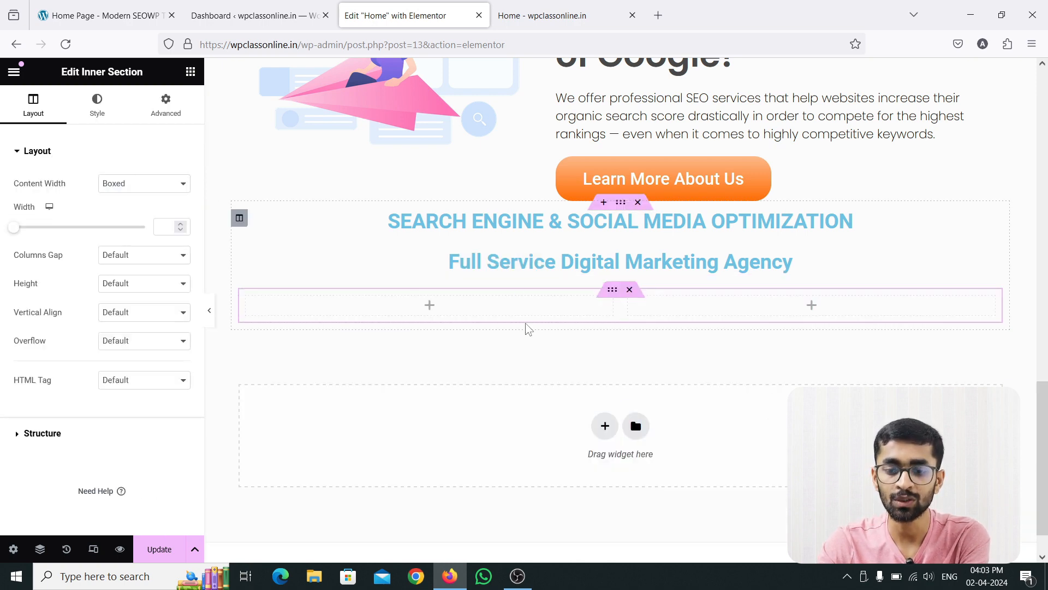
# View the layout settings of the headings' section and column, then of the inner section and its two columns.
pyautogui.click(620, 207)
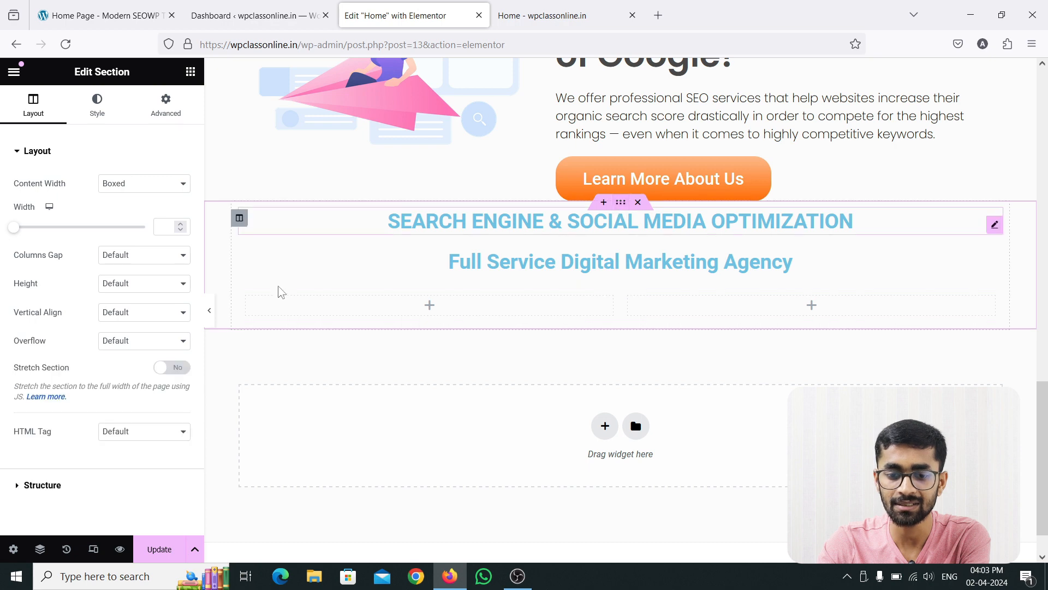
pyautogui.click(240, 220)
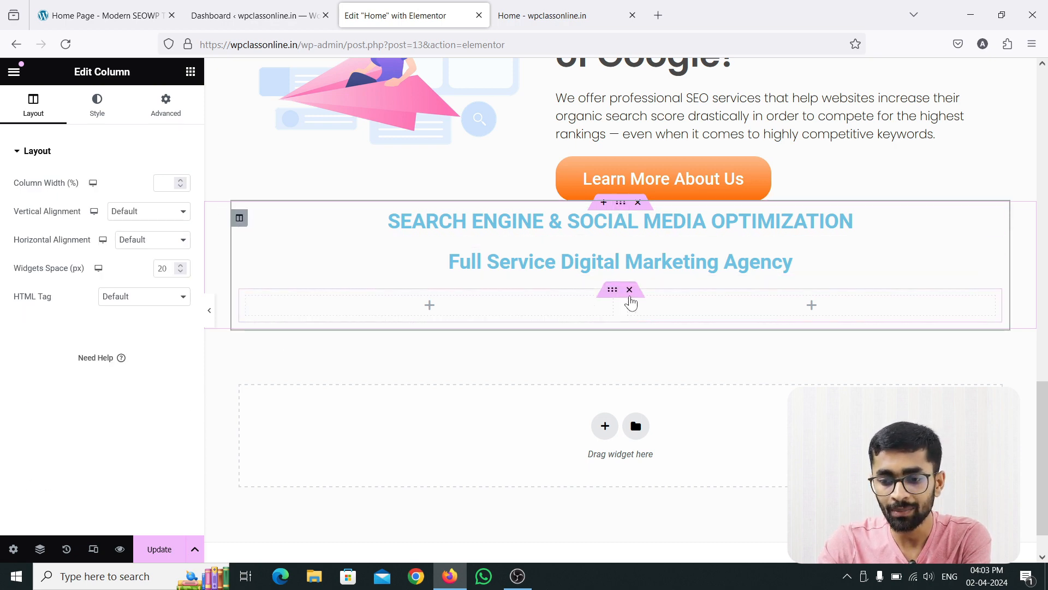
pyautogui.click(612, 291)
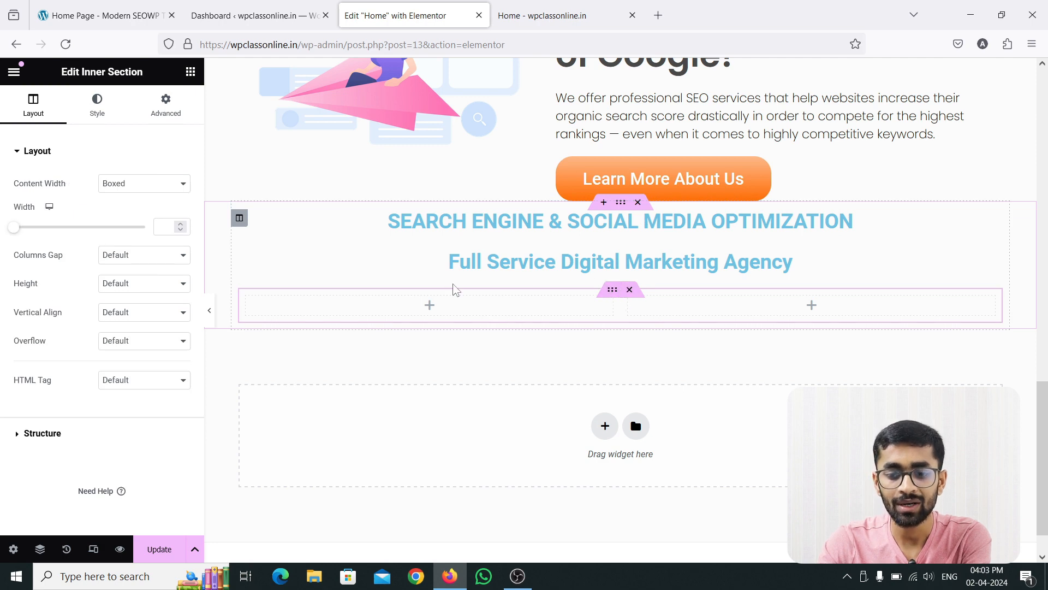
pyautogui.click(247, 307)
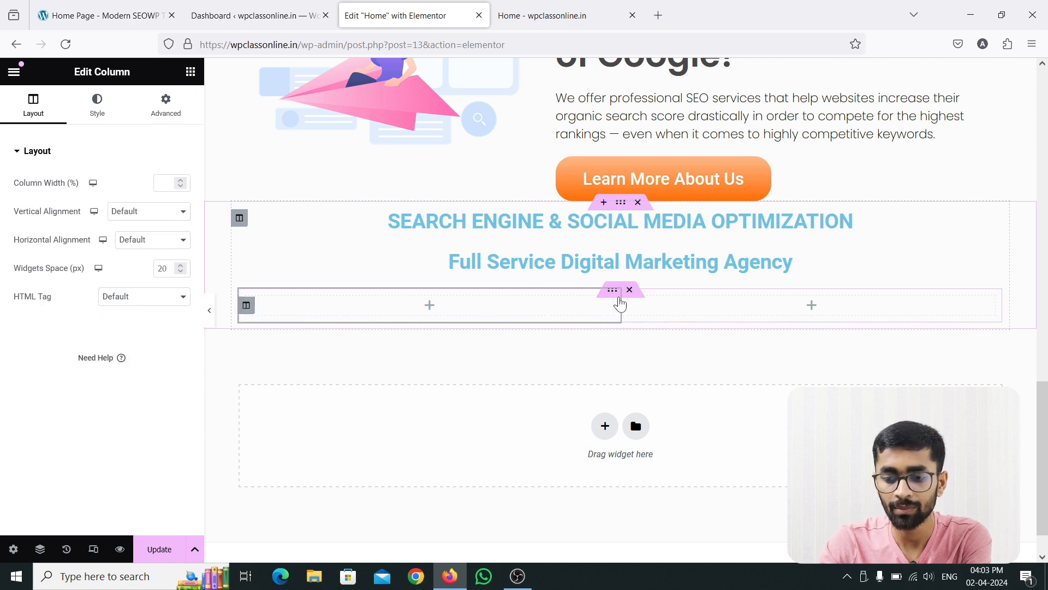
pyautogui.click(629, 305)
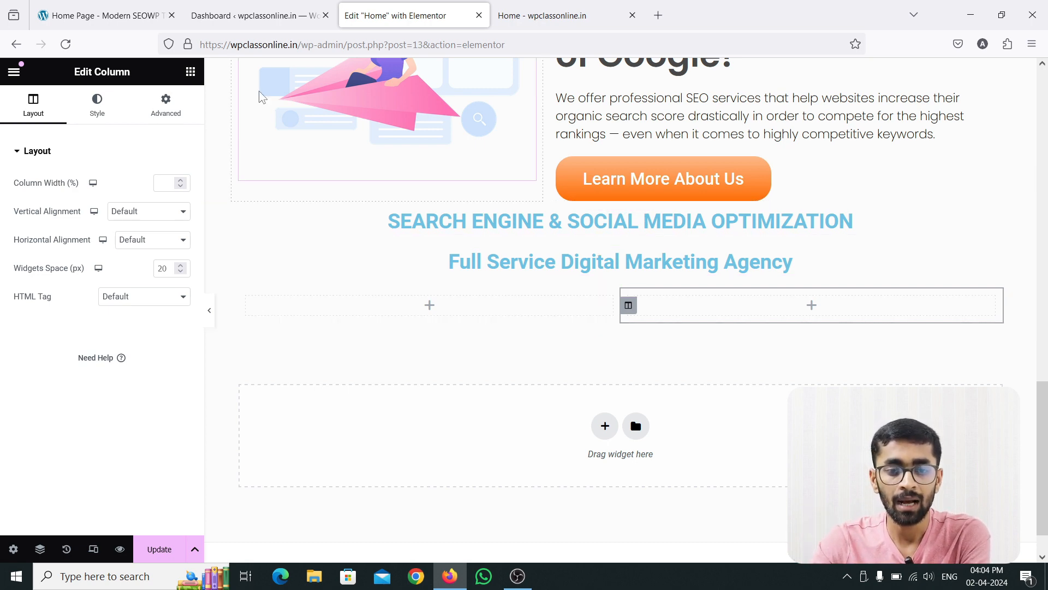
# Check the card count on the reference site and duplicate the inner section's first column twice to make four columns.
pyautogui.click(101, 15)
pyautogui.click(395, 13)
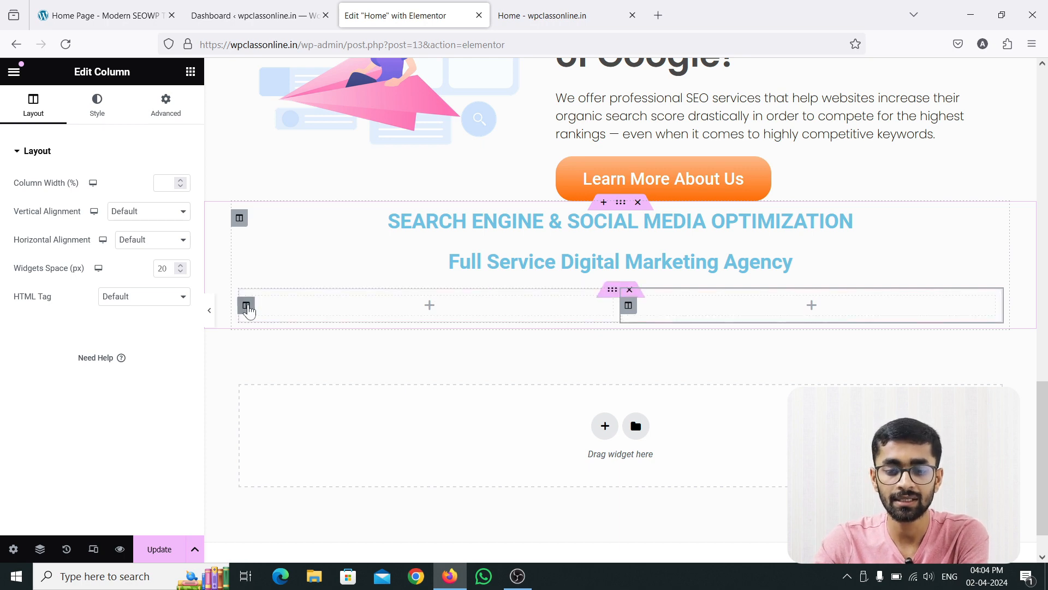
pyautogui.rightClick(247, 305)
pyautogui.click(299, 336)
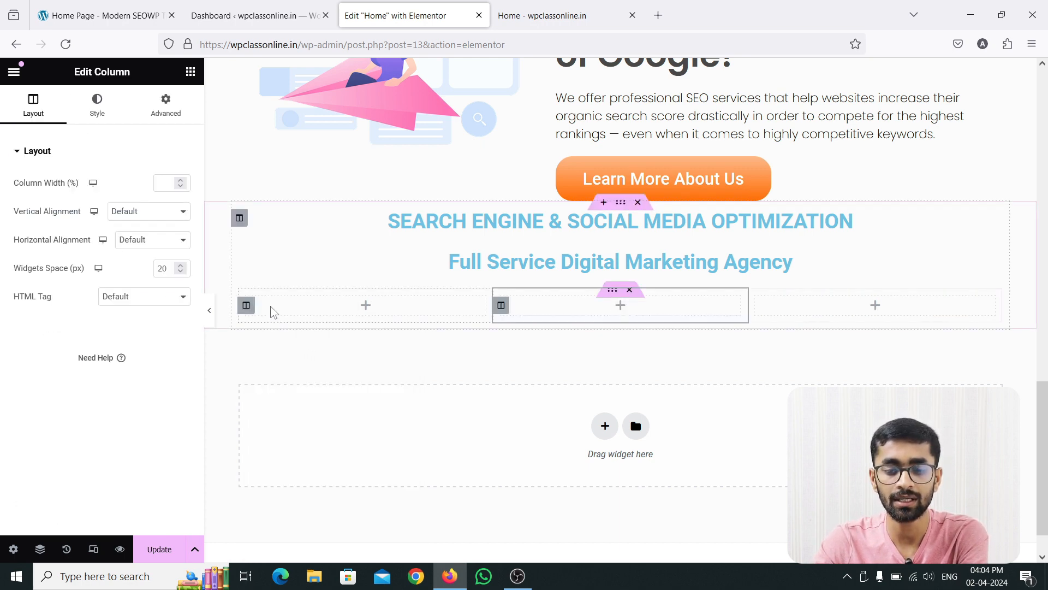
pyautogui.rightClick(246, 305)
pyautogui.click(285, 341)
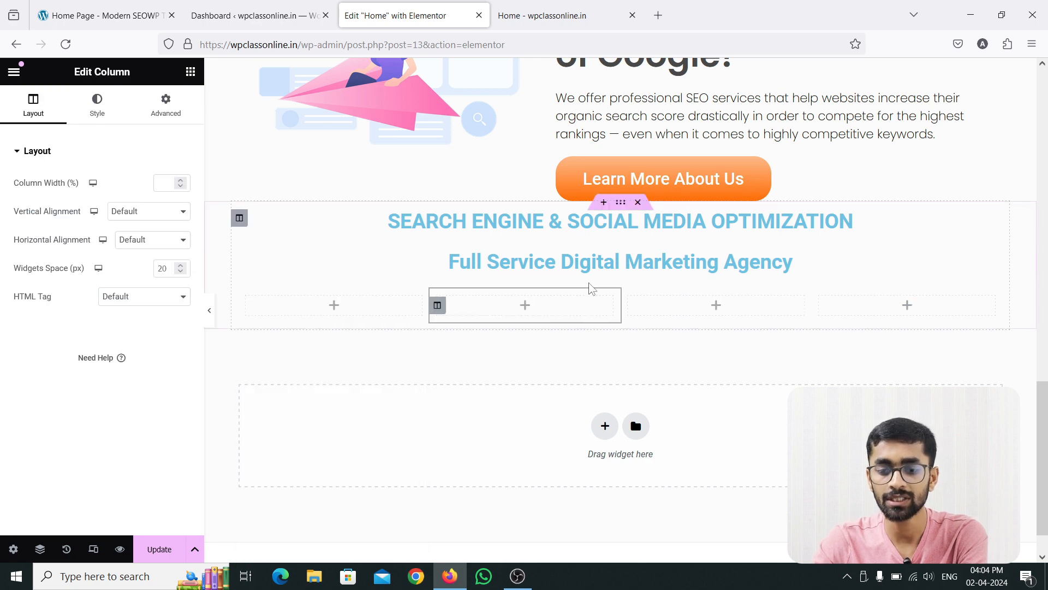
# Add an Image widget with a Heading widget beneath it in the first inner column, and compare them with the reference card.
pyautogui.click(283, 307)
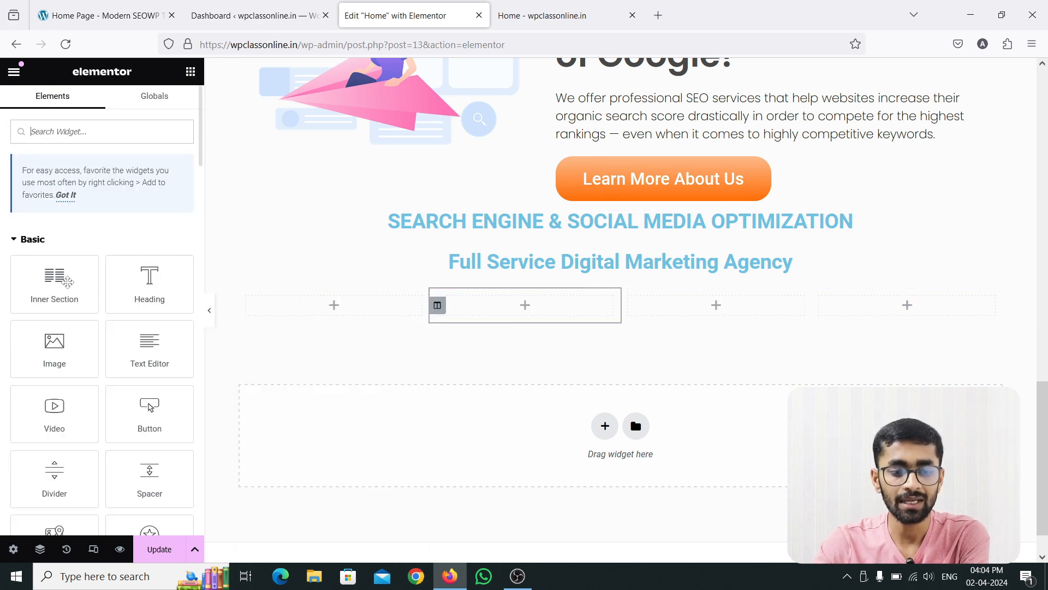
pyautogui.moveTo(54, 345); pyautogui.dragTo(287, 301)
pyautogui.click(190, 73)
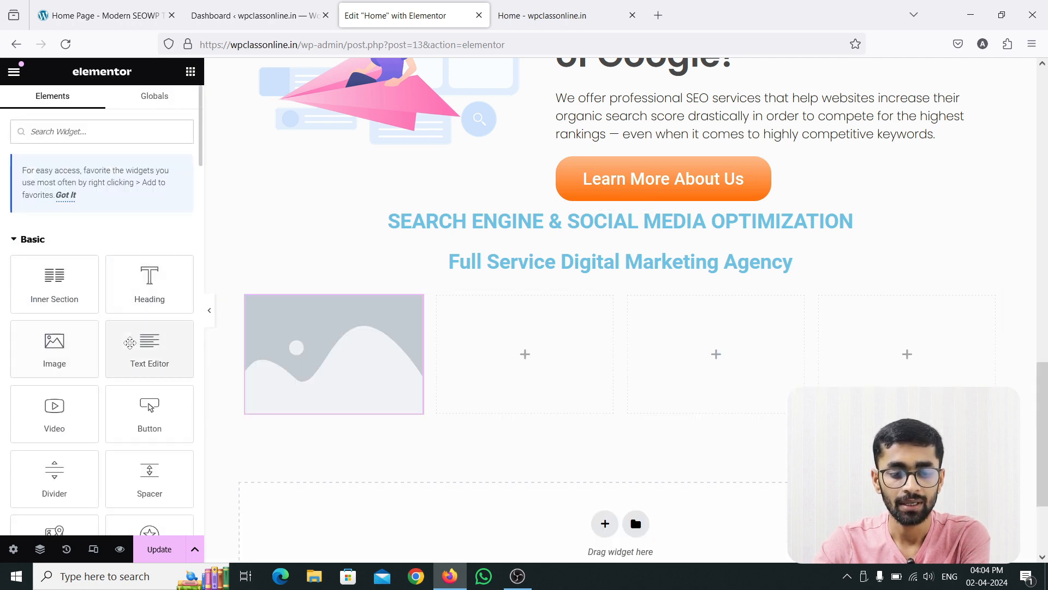
pyautogui.moveTo(155, 297); pyautogui.dragTo(322, 425)
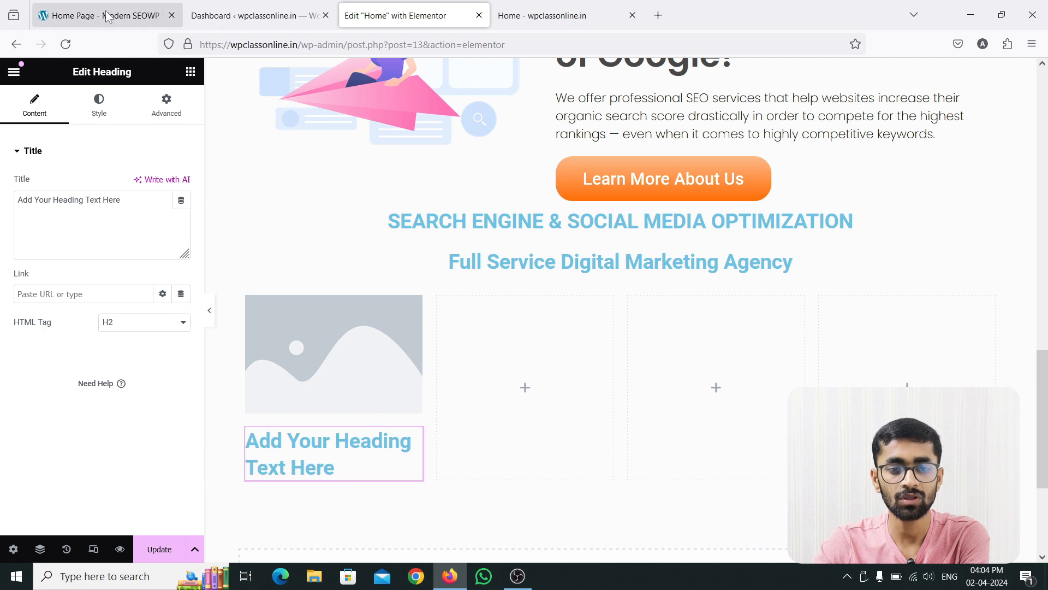
pyautogui.click(107, 15)
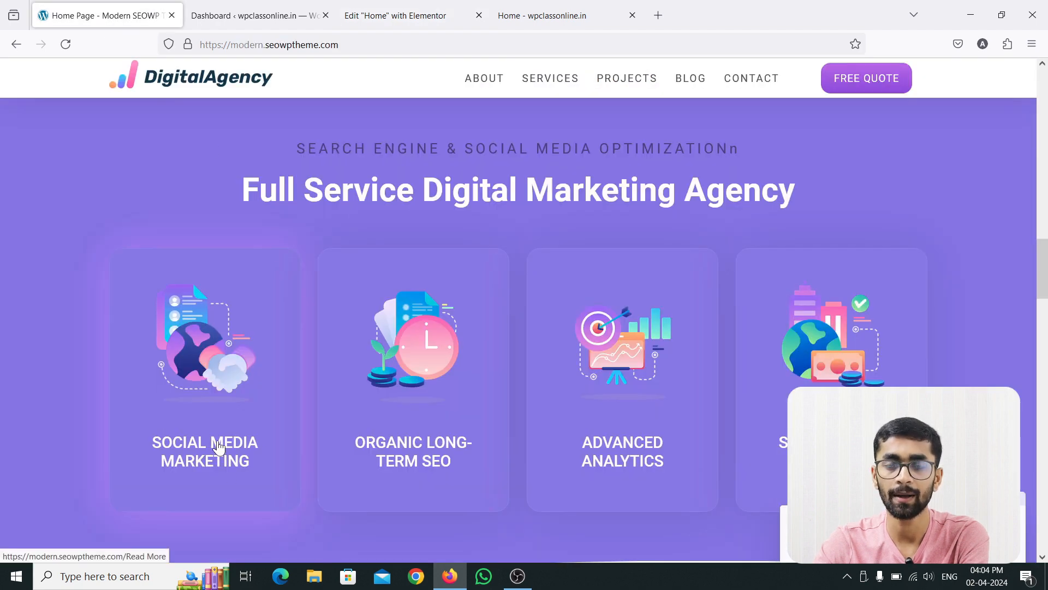
pyautogui.click(395, 15)
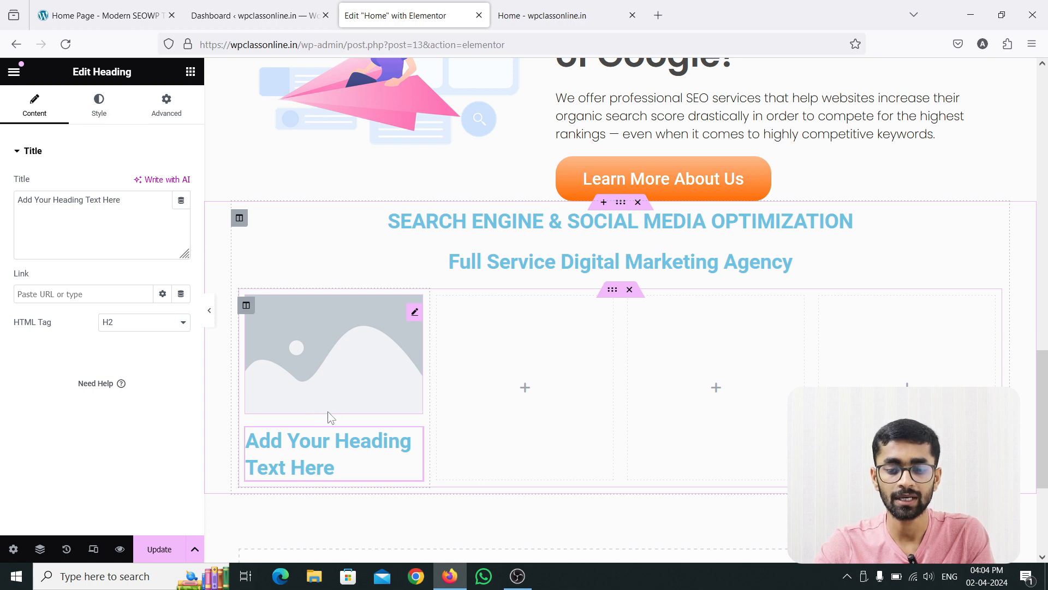
# Upload images 1, 2, 3 and 4 from the Refrence Website Content folder while choosing the first column's image.
pyautogui.click(415, 315)
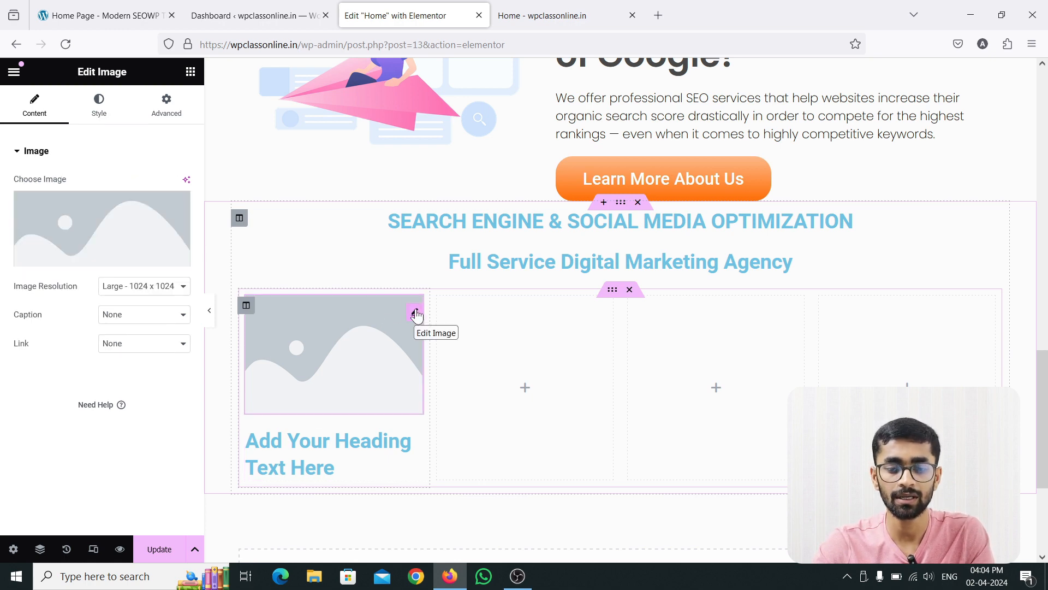
pyautogui.click(94, 259)
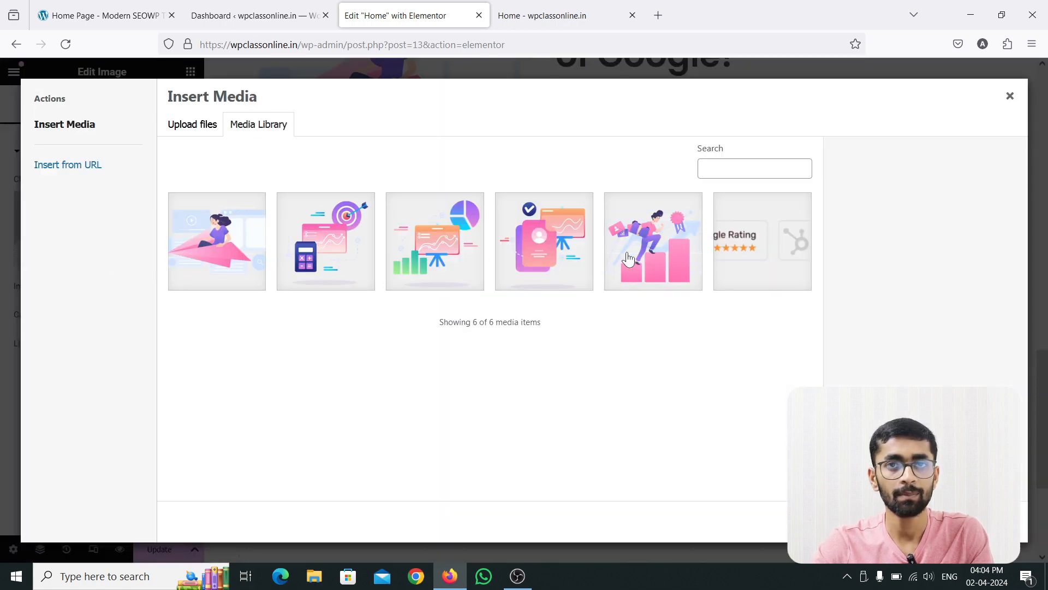
pyautogui.click(194, 128)
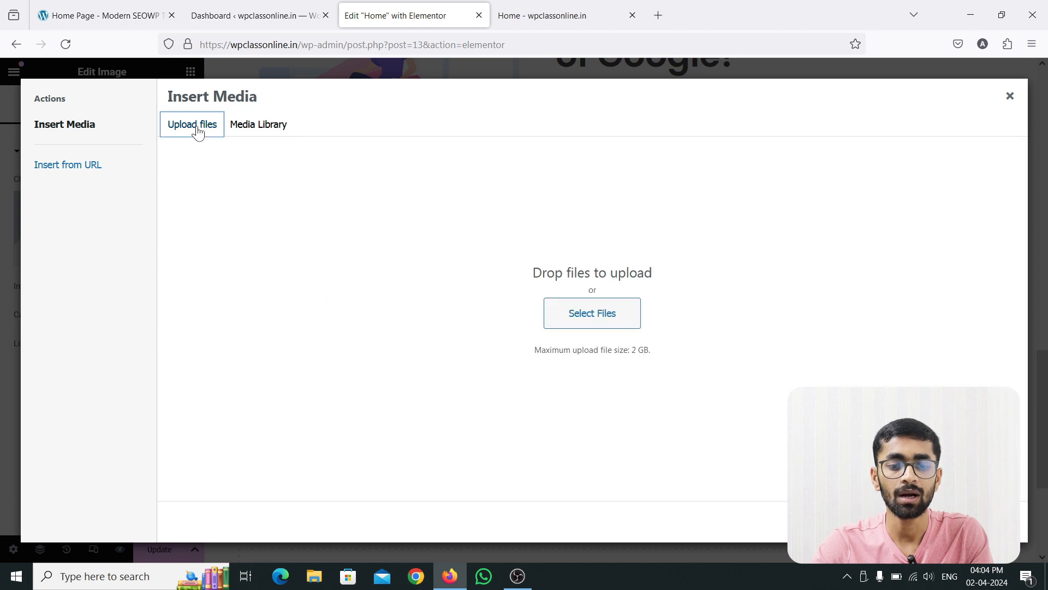
pyautogui.click(103, 15)
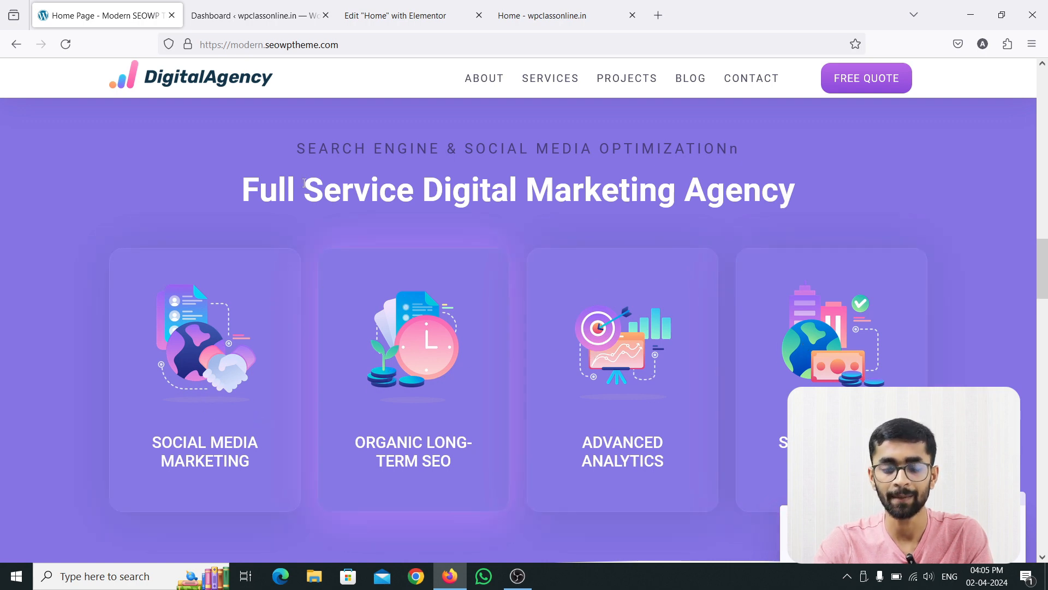
pyautogui.click(391, 8)
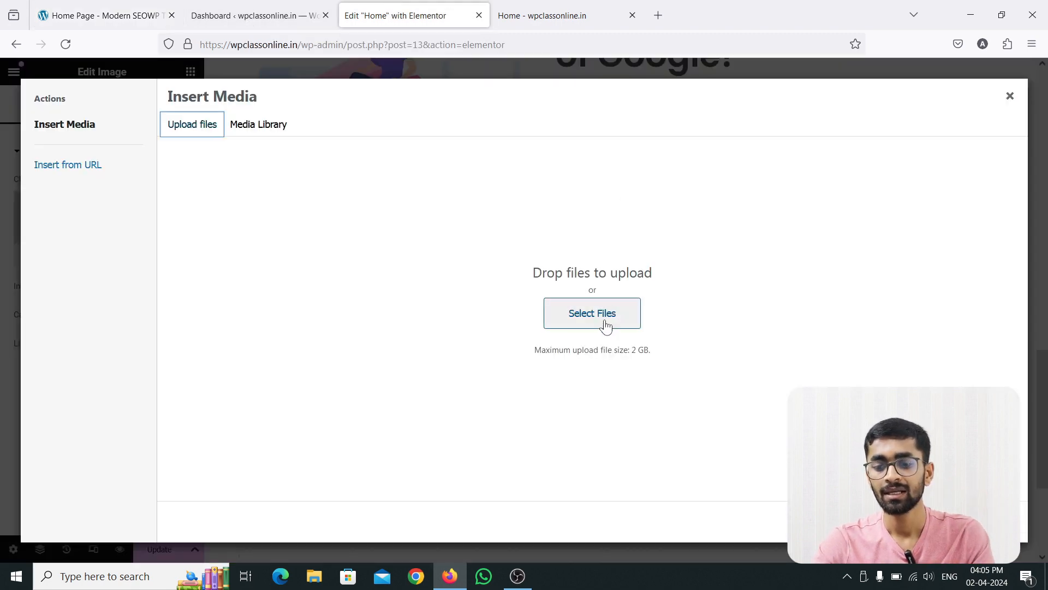
pyautogui.click(573, 315)
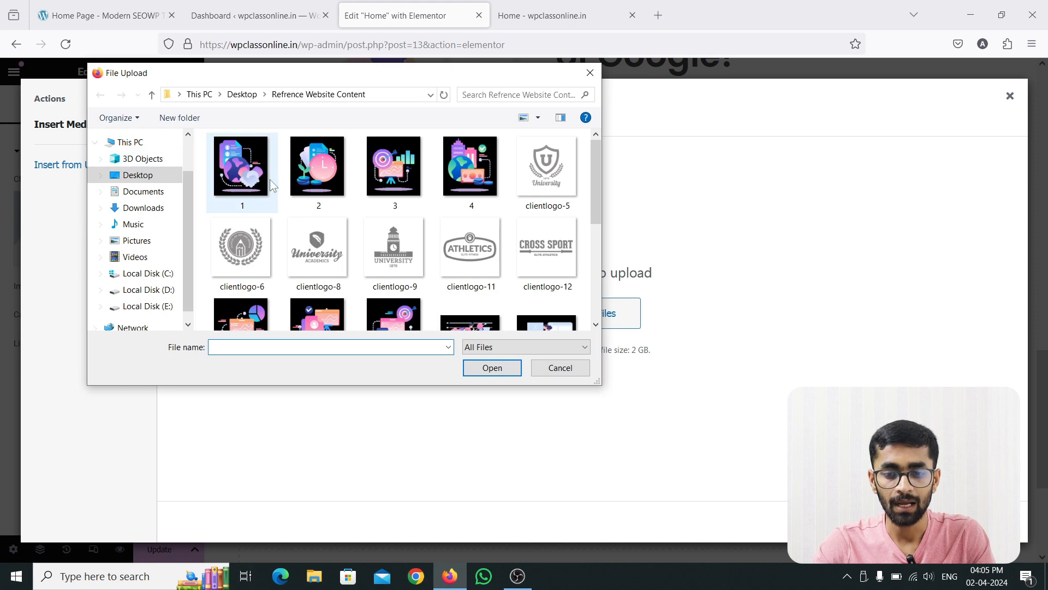
pyautogui.click(249, 179)
pyautogui.keyDown('ctrl'); pyautogui.click(332, 181); pyautogui.keyUp('ctrl')
pyautogui.keyDown('ctrl'); pyautogui.click(386, 180); pyautogui.keyUp('ctrl')
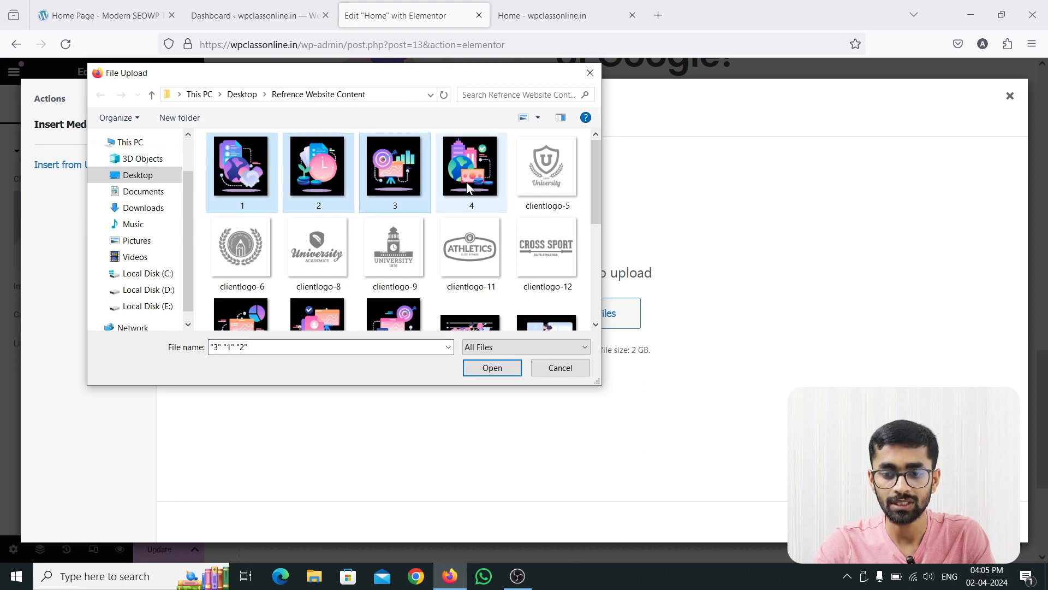
pyautogui.keyDown('ctrl'); pyautogui.click(469, 175); pyautogui.keyUp('ctrl')
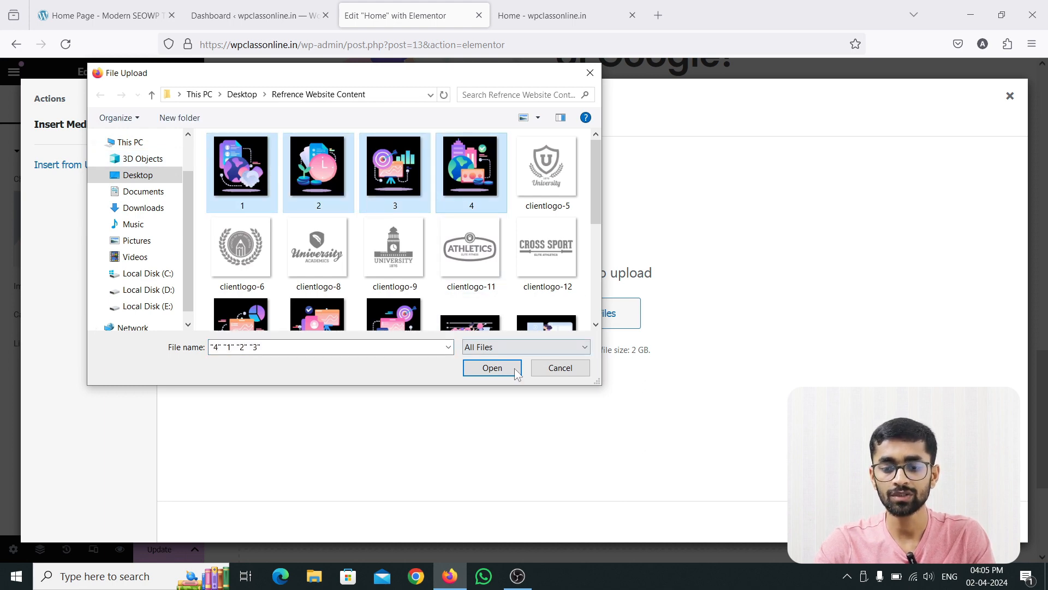
pyautogui.click(492, 367)
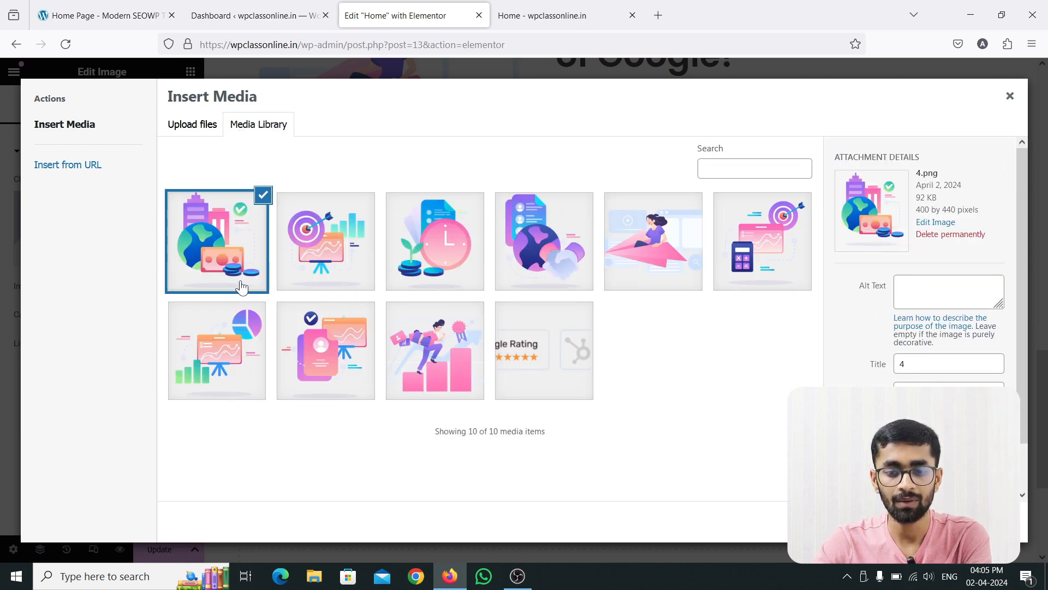
# Insert 1.png as the first column's image and compare it with the reference site's Social Media Marketing card.
pyautogui.click(530, 255)
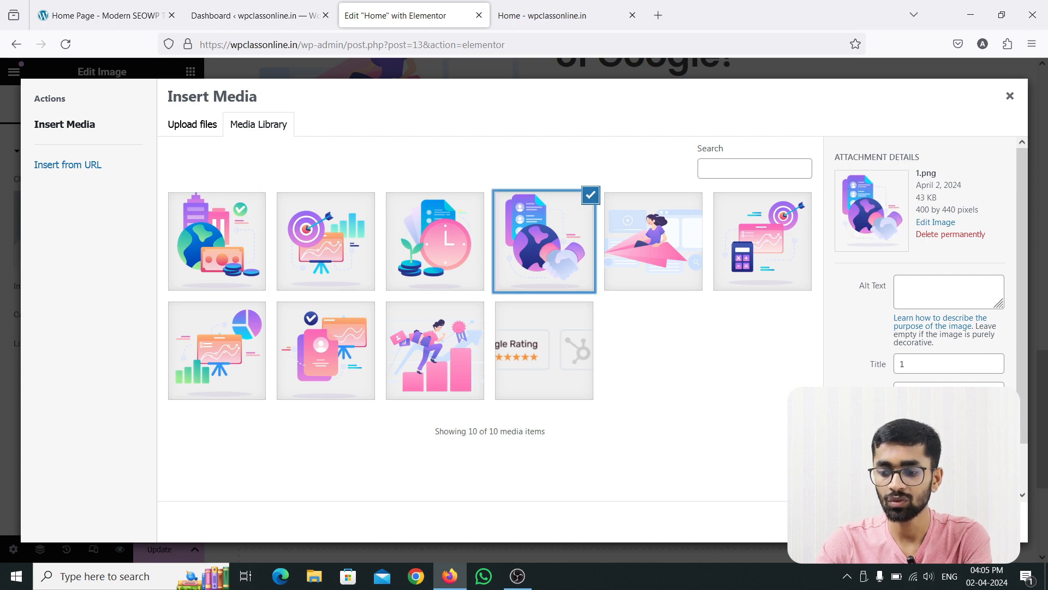
pyautogui.click(987, 521)
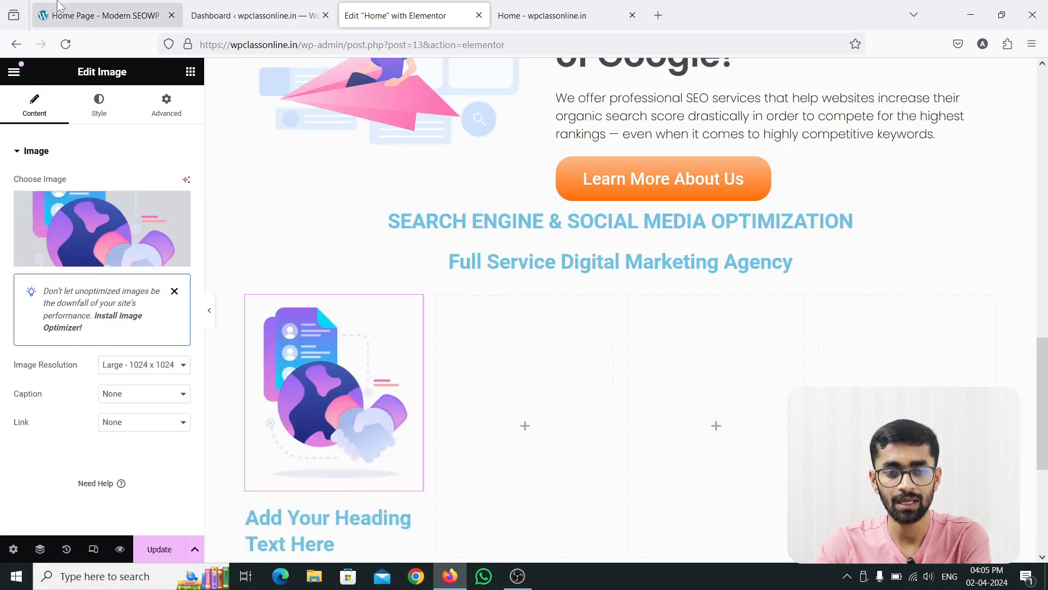
pyautogui.click(59, 8)
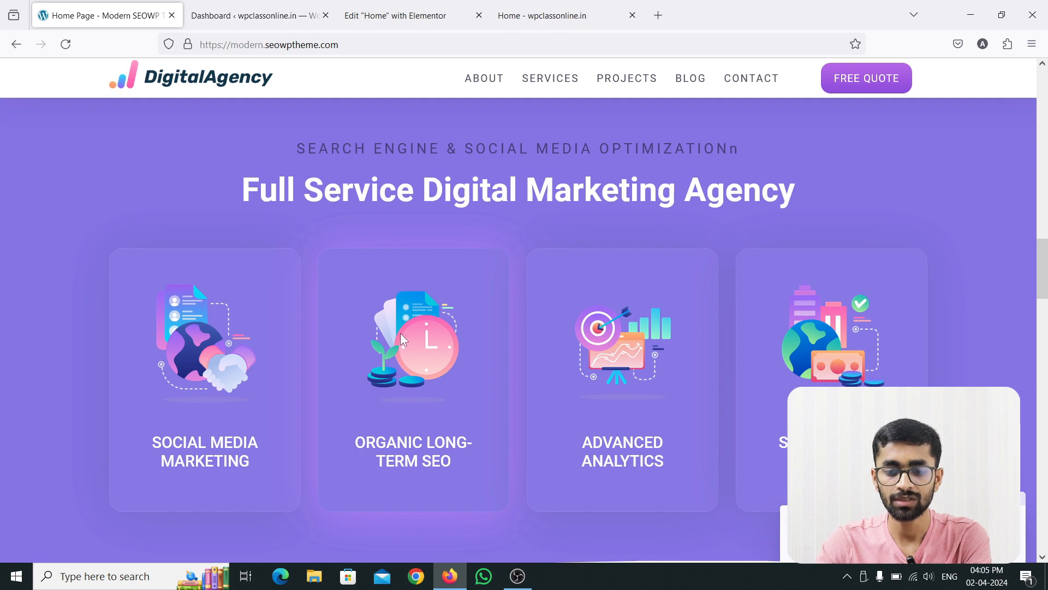
pyautogui.click(464, 15)
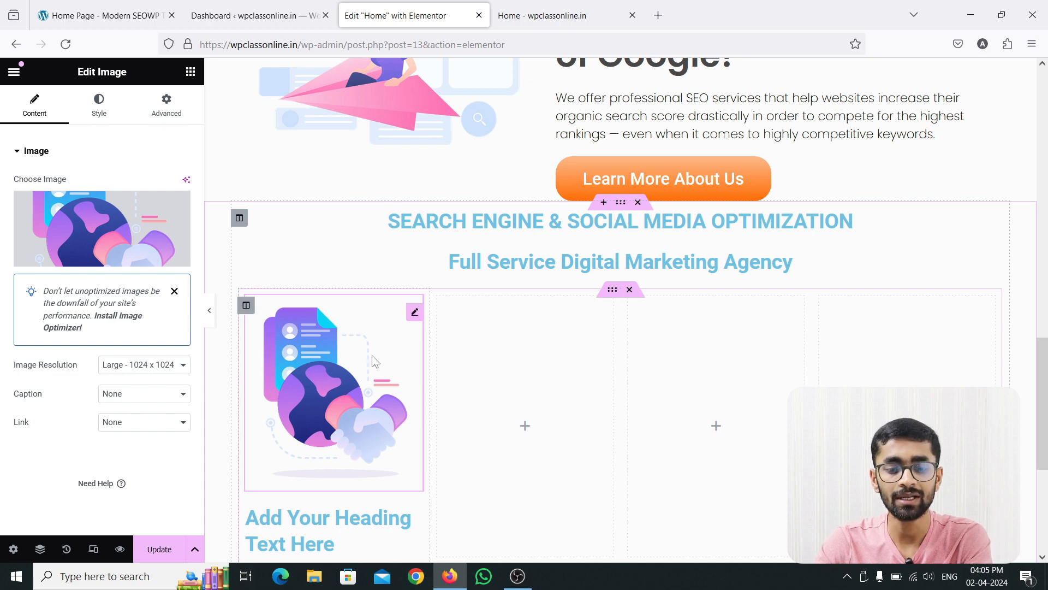
pyautogui.scroll(-3, 343, 376)
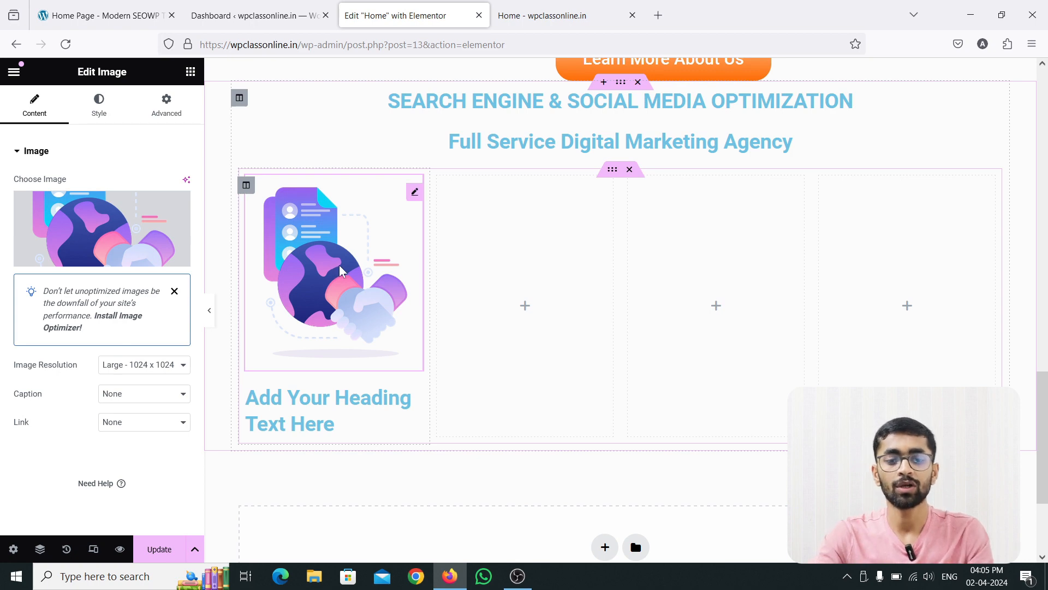
pyautogui.click(156, 17)
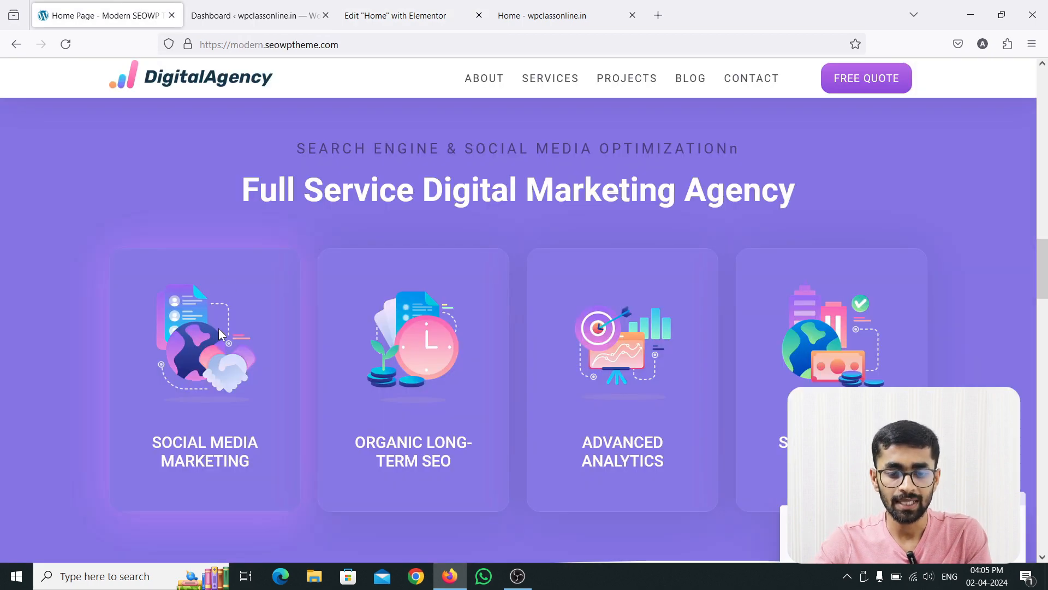
# Switch the first column's image to Custom resolution and try widths of 250 and 150.
pyautogui.click(407, 11)
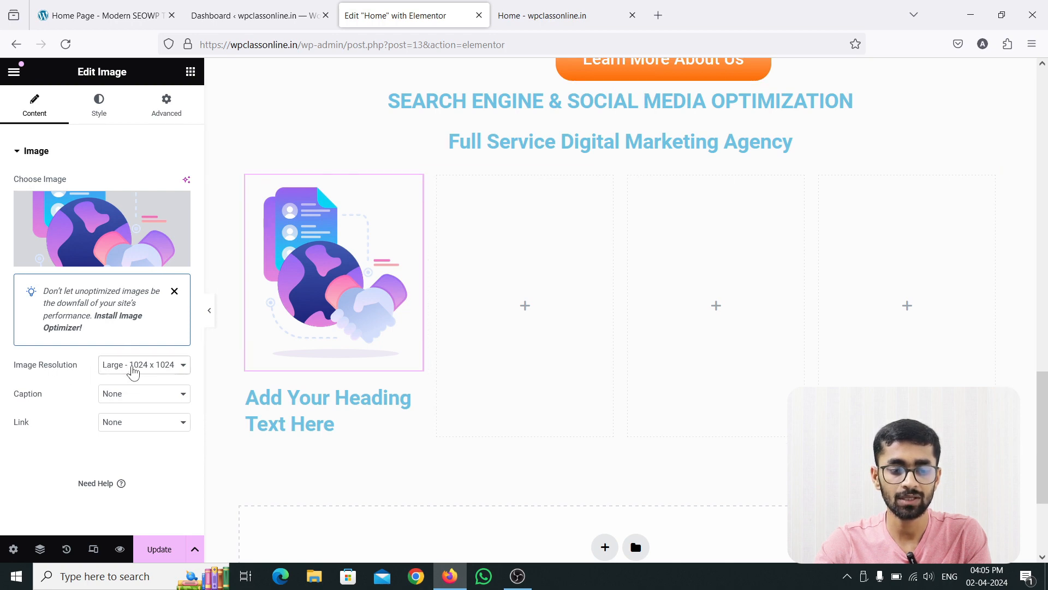
pyautogui.click(134, 369)
pyautogui.click(121, 492)
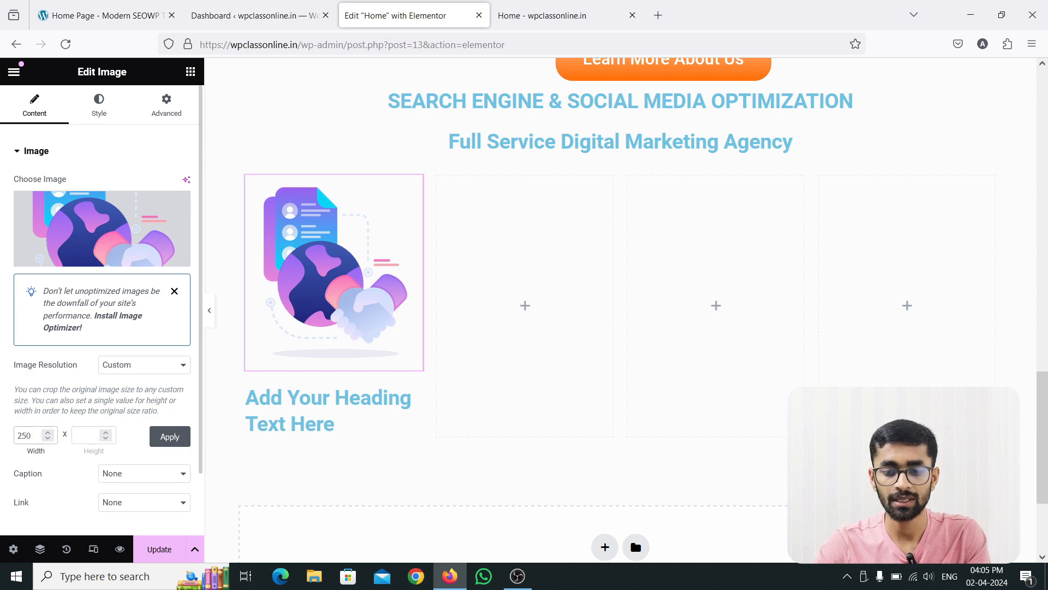
pyautogui.press('Return')
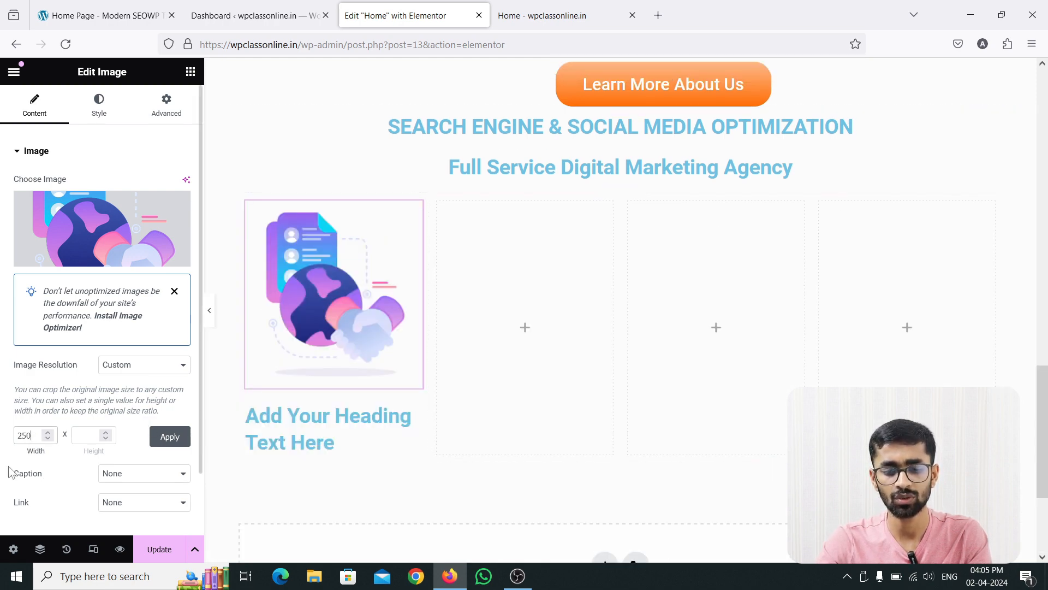
pyautogui.write('1')
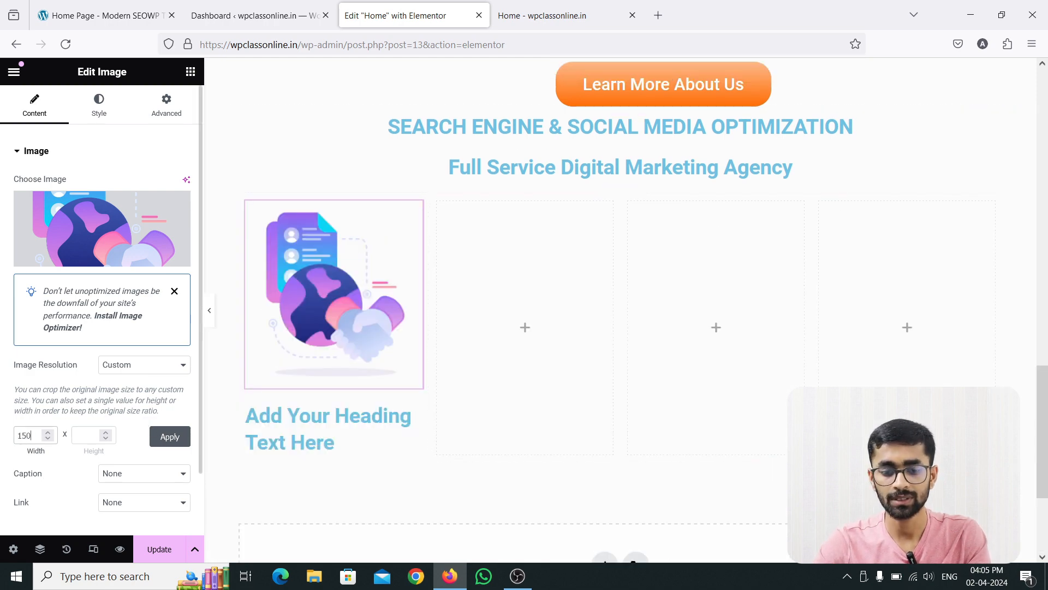
pyautogui.press('Return')
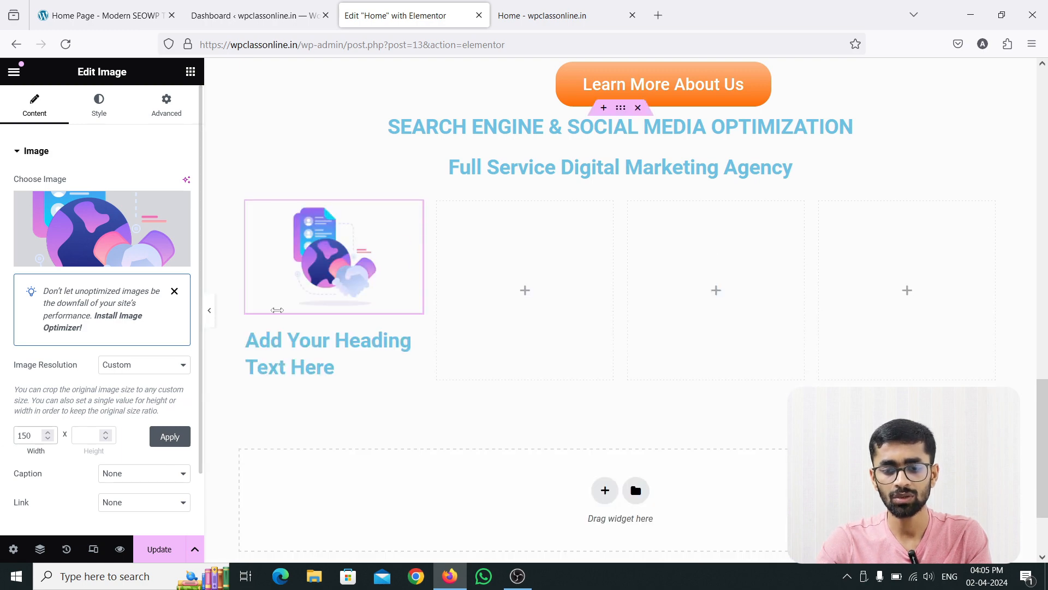
# Compare the image size with the reference site's Social Media Marketing card and set the image's custom width to 200.
pyautogui.click(122, 7)
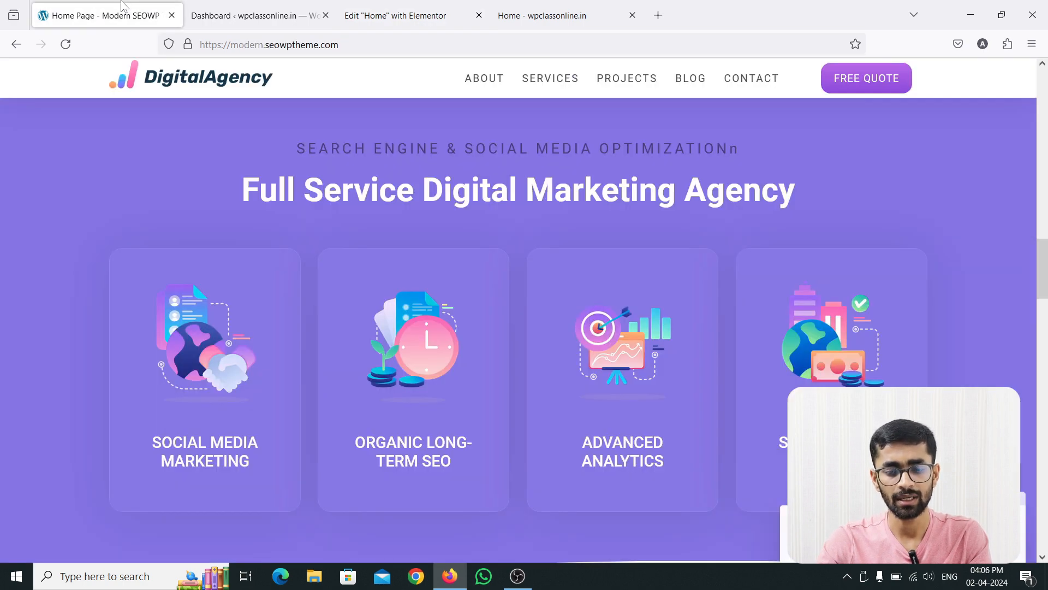
pyautogui.click(382, 14)
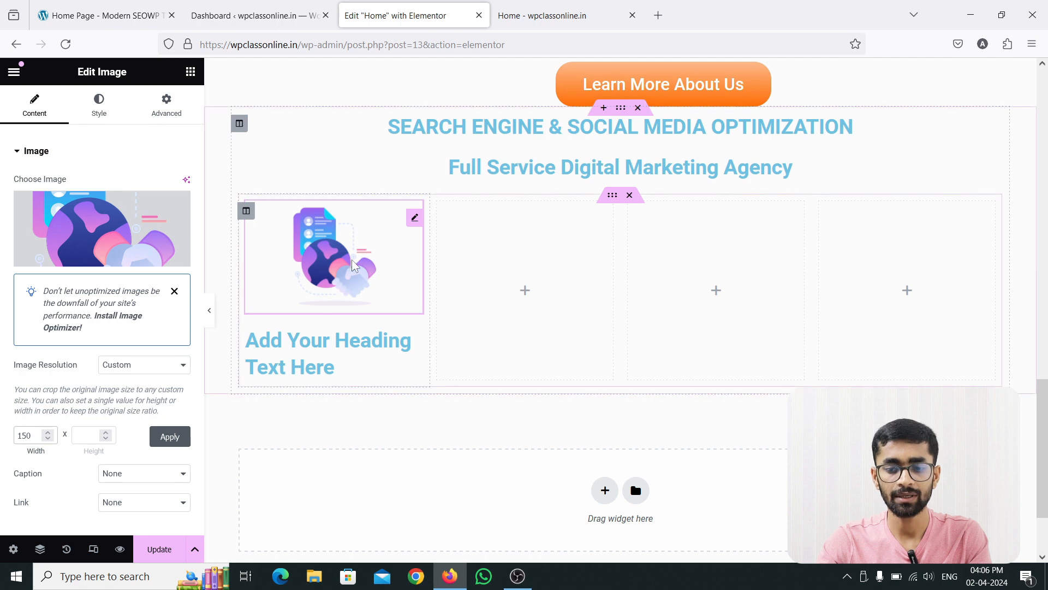
pyautogui.moveTo(32, 437); pyautogui.dragTo(2, 428)
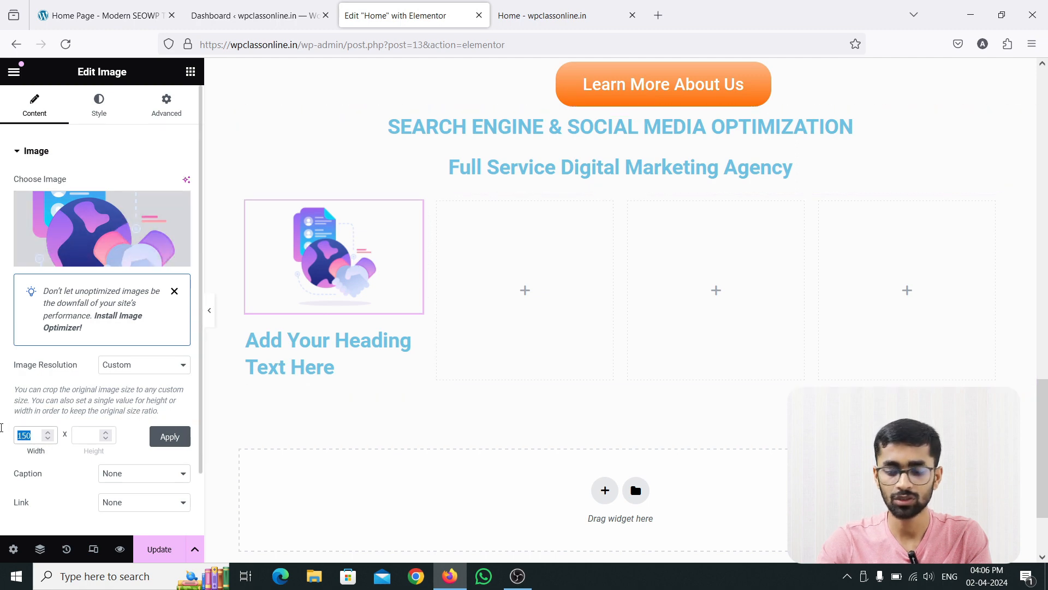
pyautogui.click(170, 436)
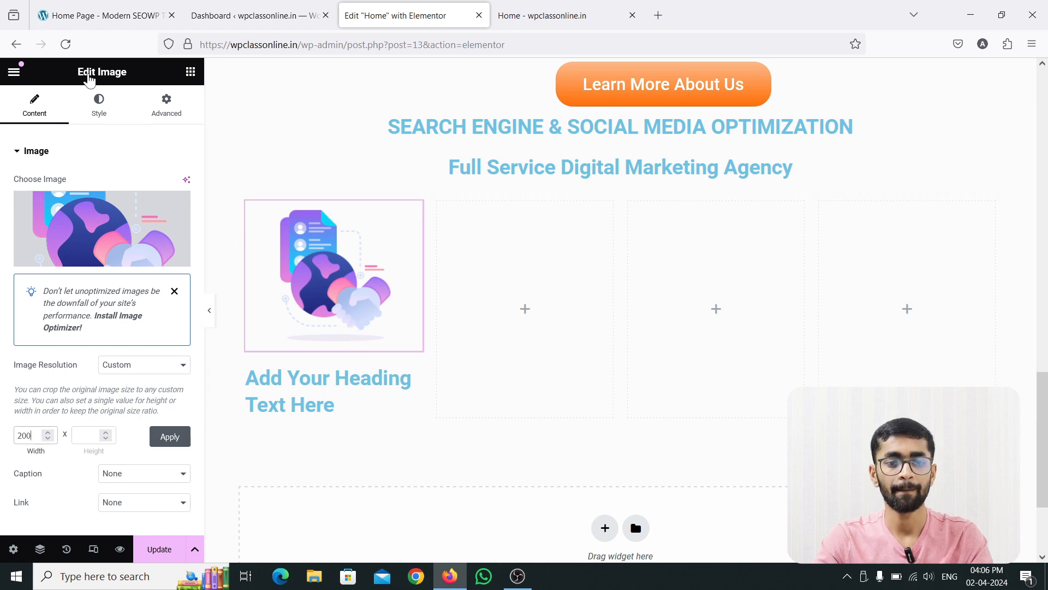
# Copy the Social Media Marketing title from the reference card and use it as the first column's heading text.
pyautogui.click(104, 15)
pyautogui.moveTo(263, 464); pyautogui.dragTo(152, 439)
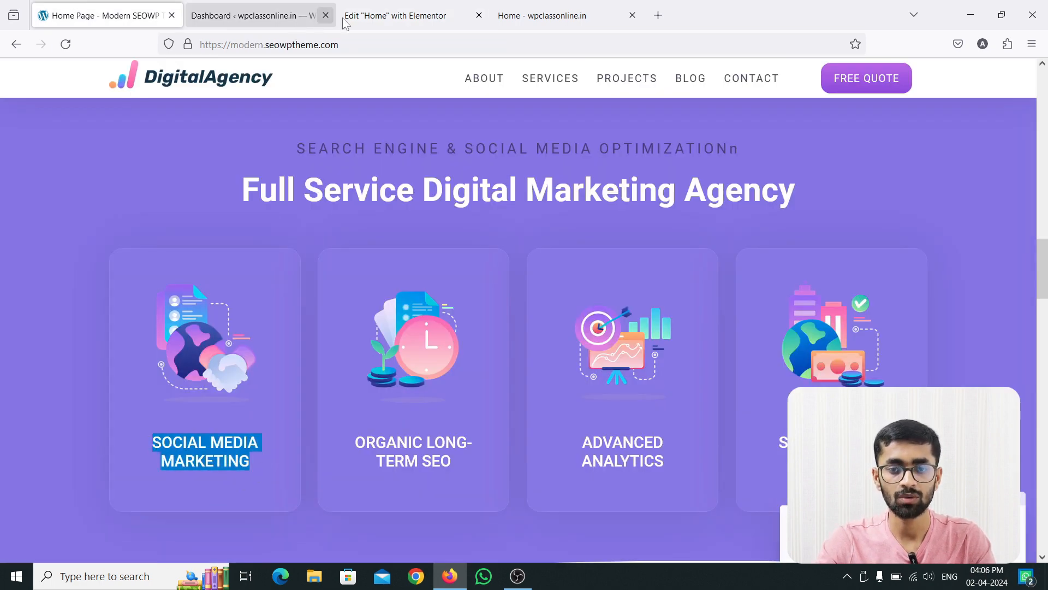
pyautogui.click(396, 15)
pyautogui.click(415, 383)
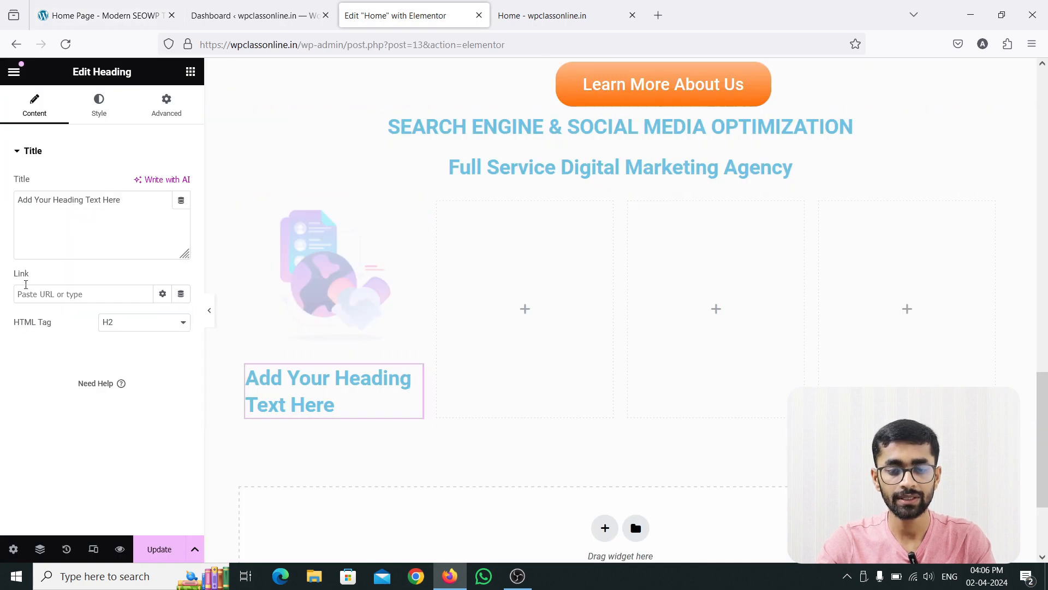
pyautogui.moveTo(122, 200); pyautogui.dragTo(2, 198)
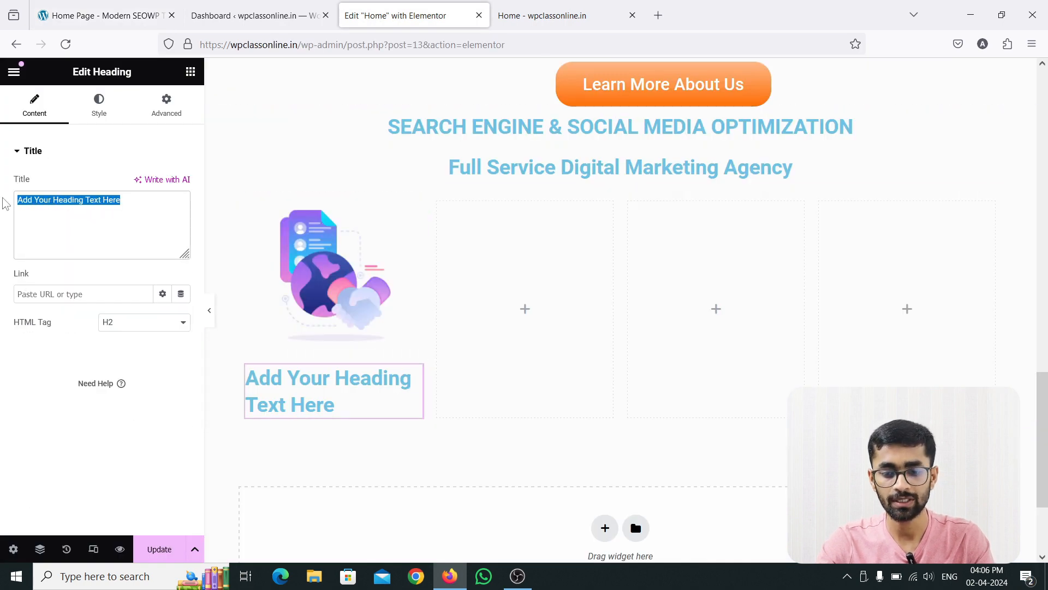
pyautogui.write('Social Media Marketing')
# Check the reference card's title style, then centre the Social Media Marketing heading and set its text transform to Uppercase.
pyautogui.click(104, 15)
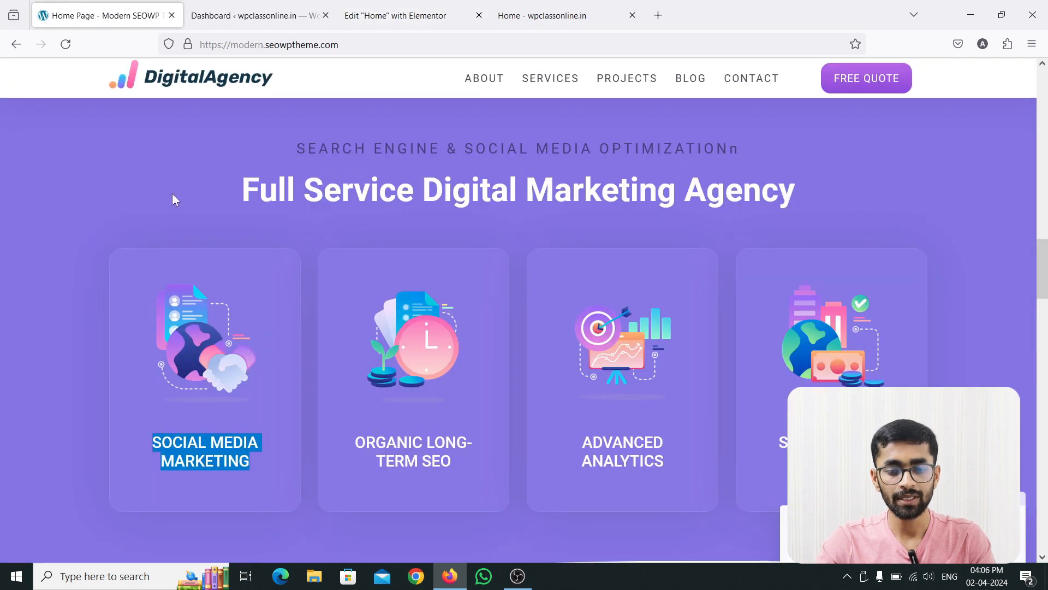
pyautogui.click(252, 463)
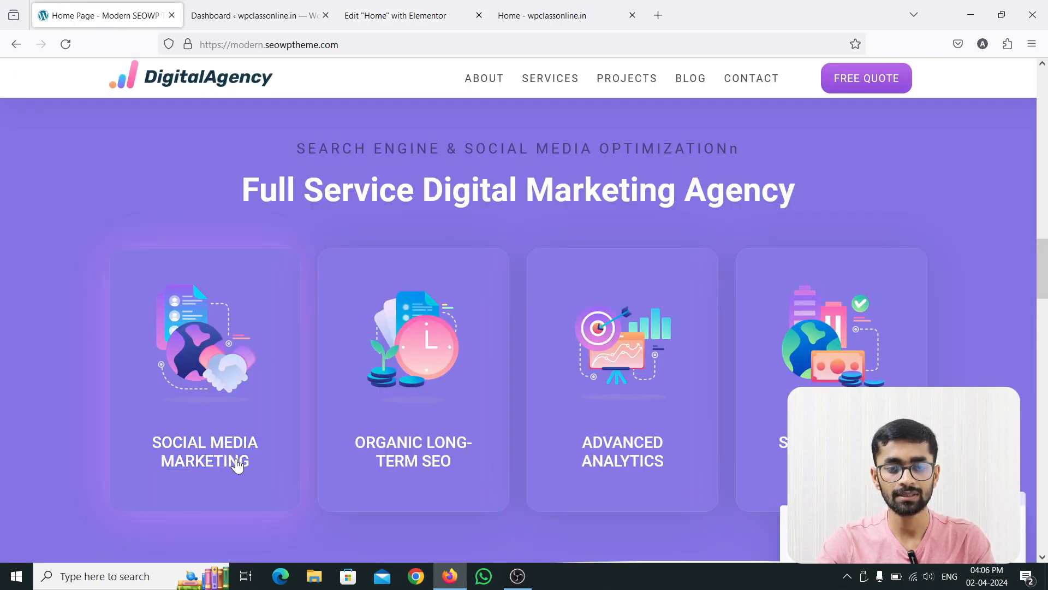
pyautogui.click(388, 15)
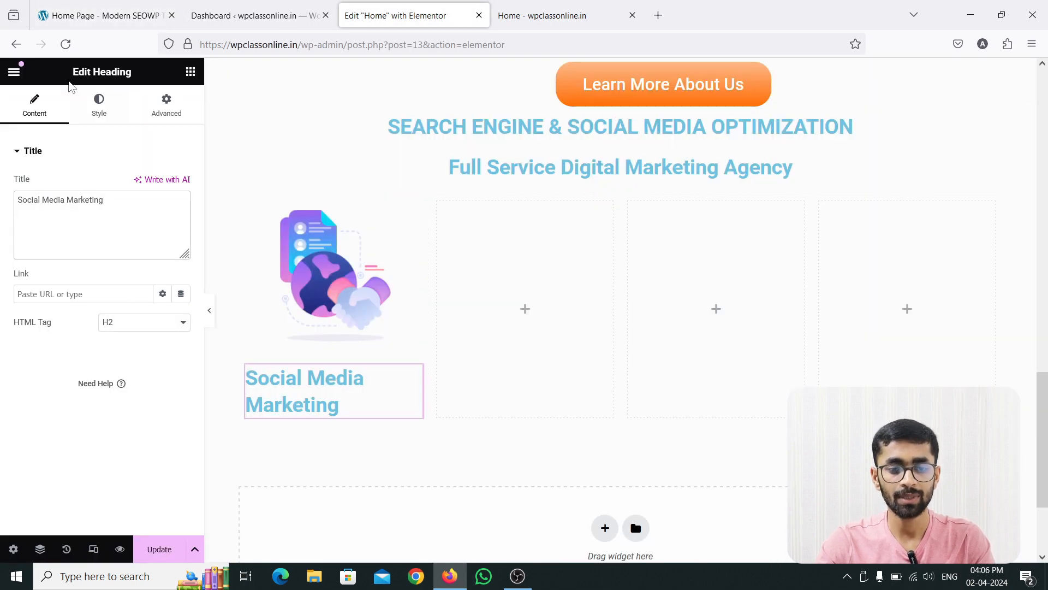
pyautogui.click(99, 105)
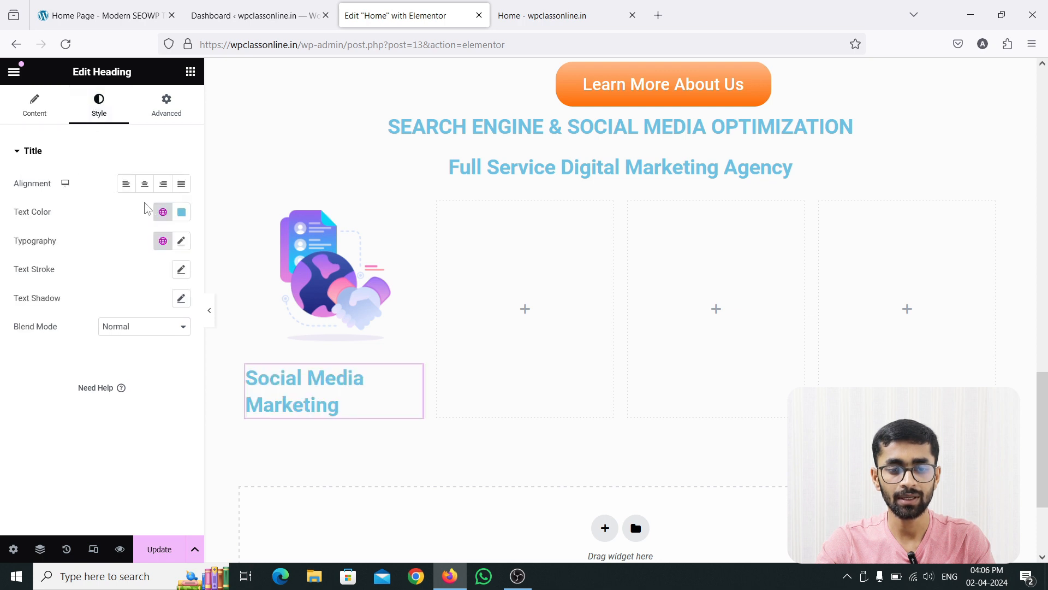
pyautogui.click(145, 183)
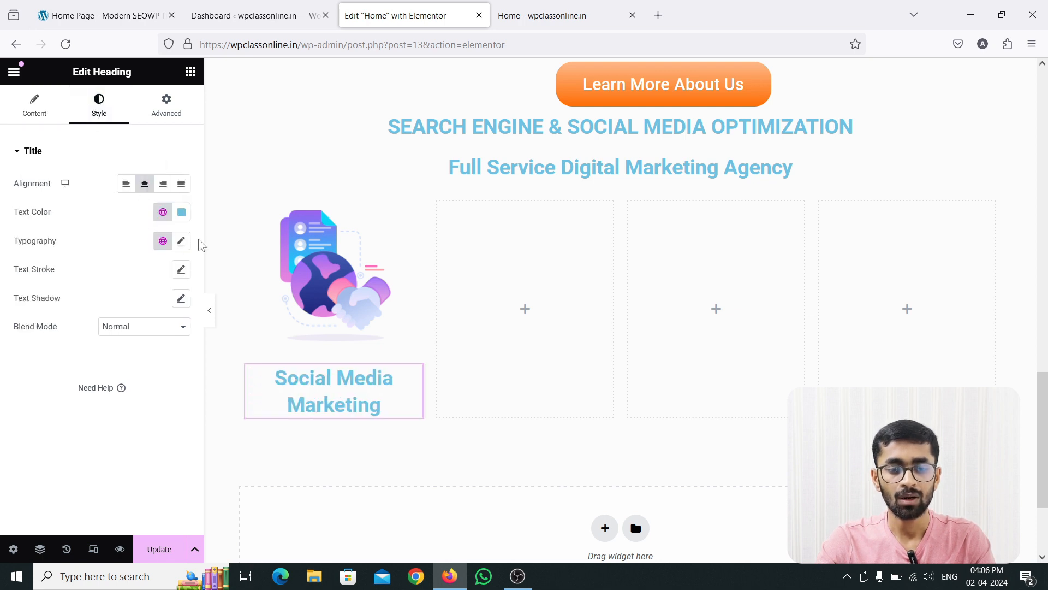
pyautogui.click(181, 241)
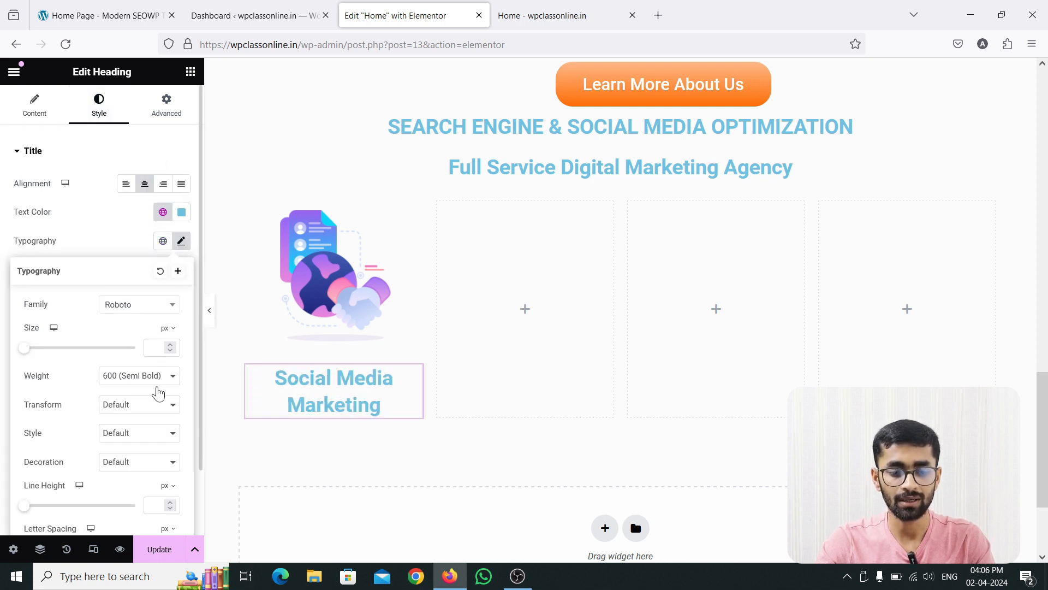
pyautogui.click(127, 434)
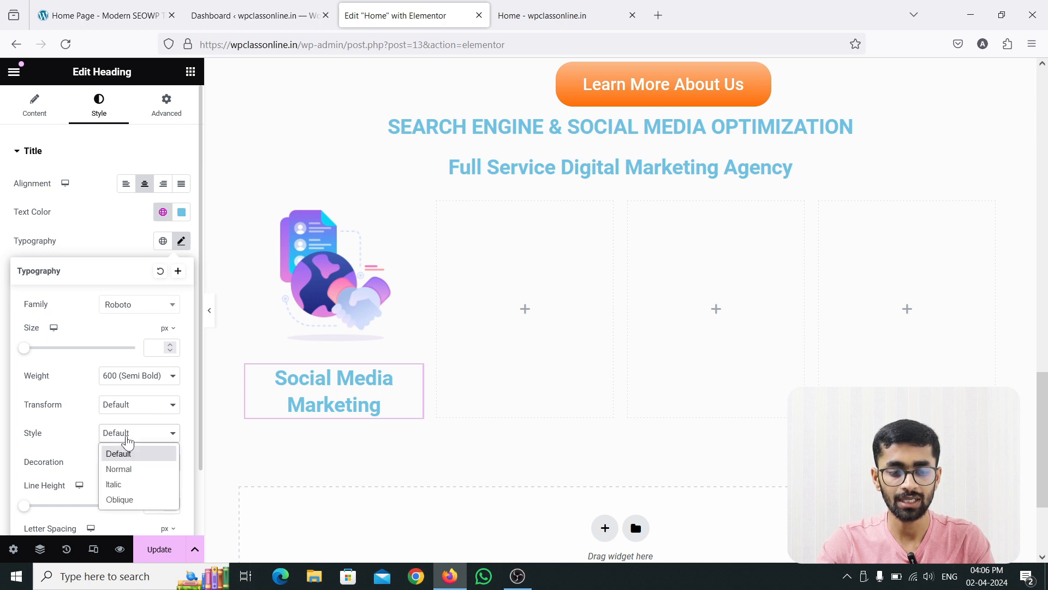
pyautogui.click(126, 405)
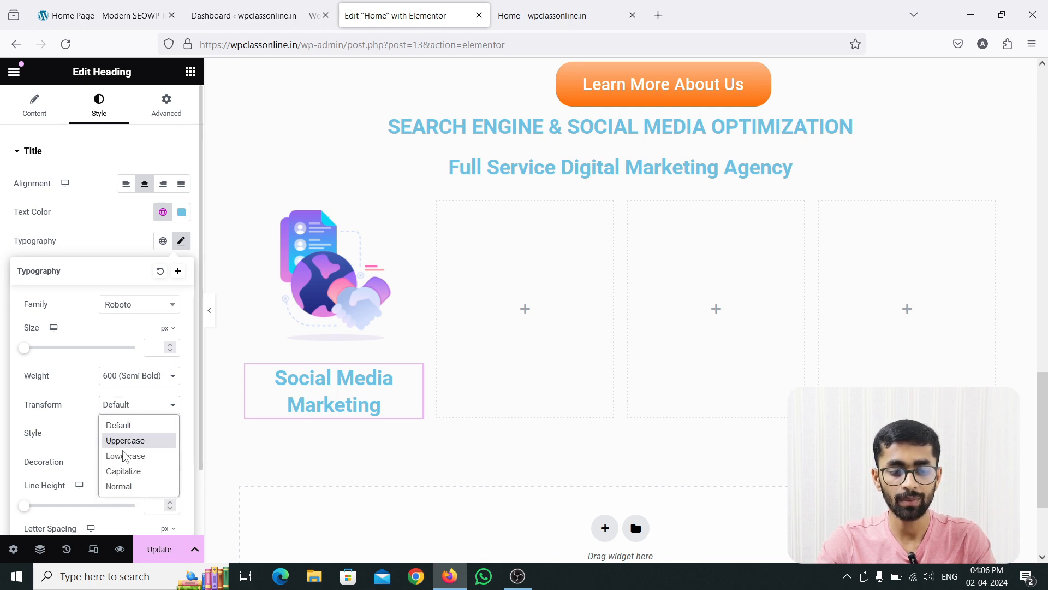
pyautogui.click(134, 440)
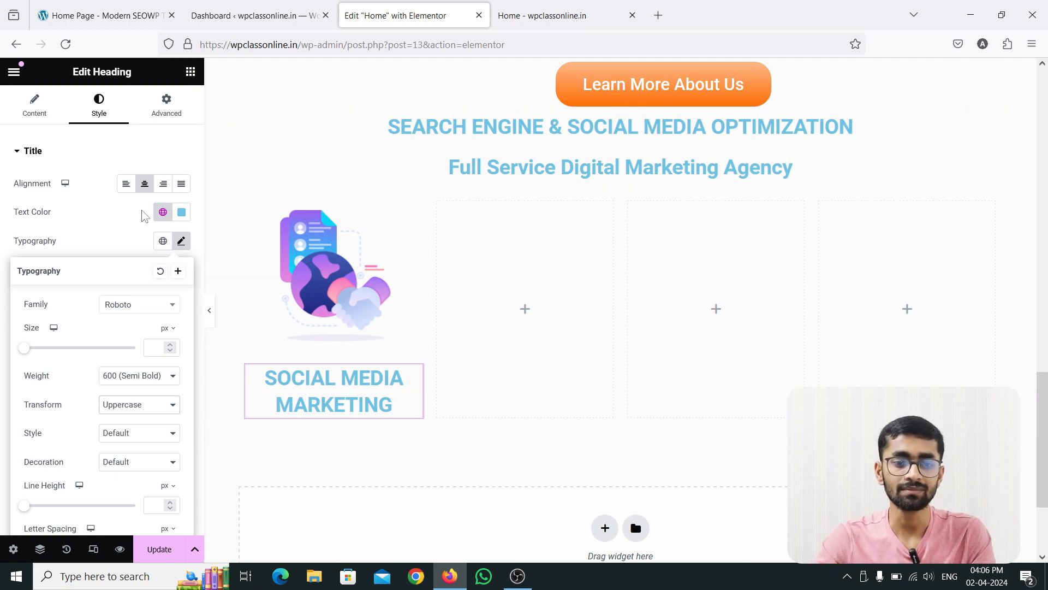
# Inspect the reference site's Social Media Marketing card title for its font family, size, weight and text transform.
pyautogui.click(112, 5)
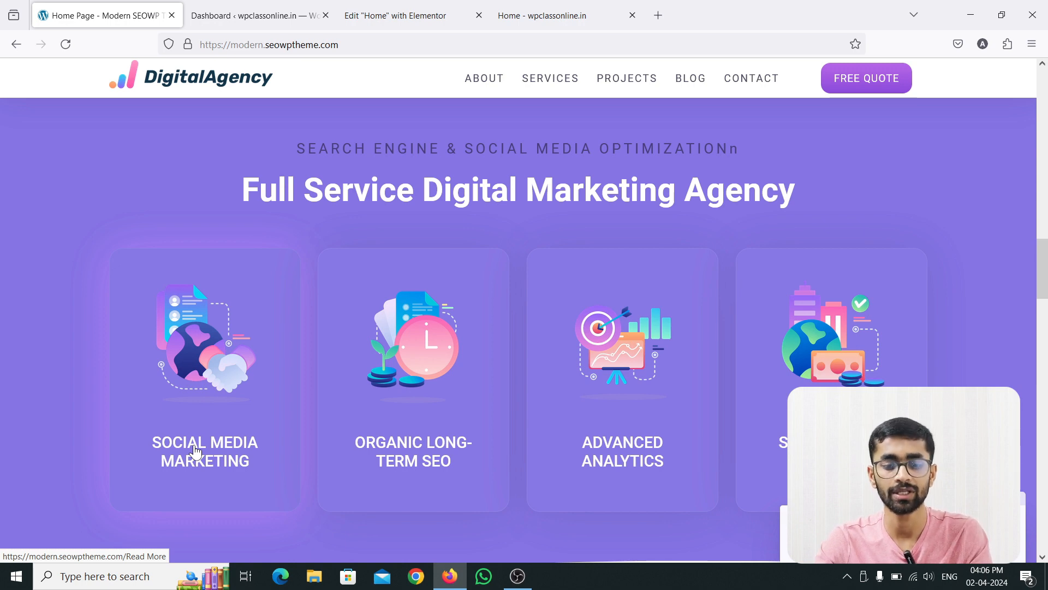
pyautogui.scroll(-2, 213, 393)
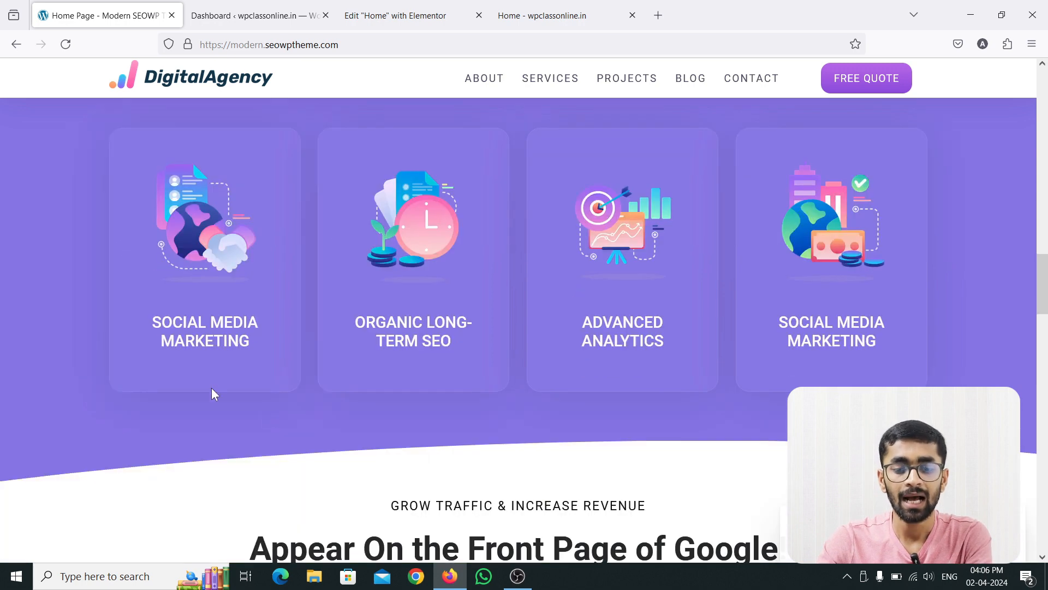
pyautogui.rightClick(29, 382)
pyautogui.click(77, 558)
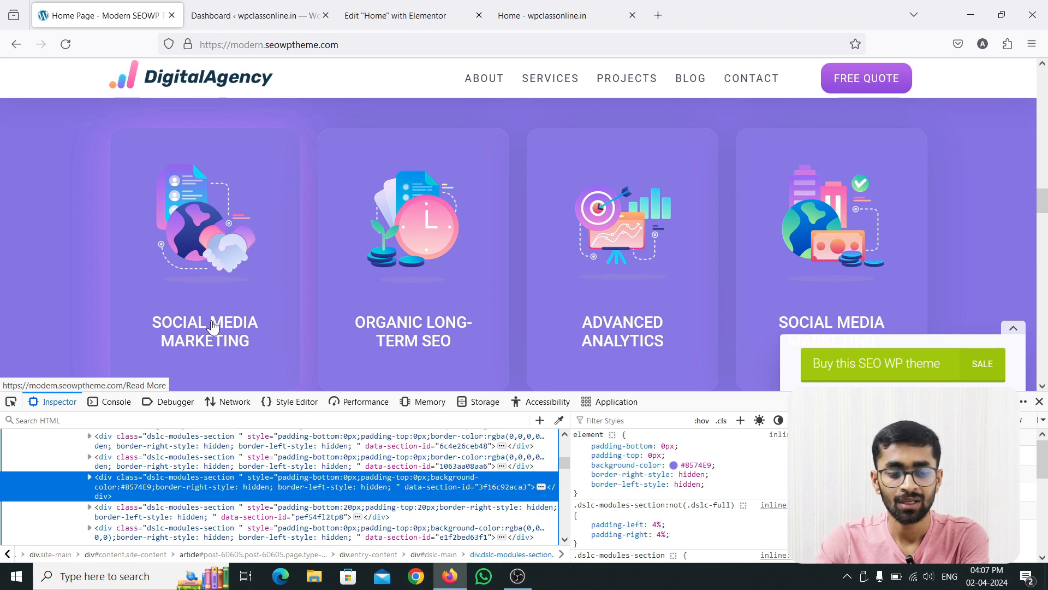
pyautogui.click(11, 402)
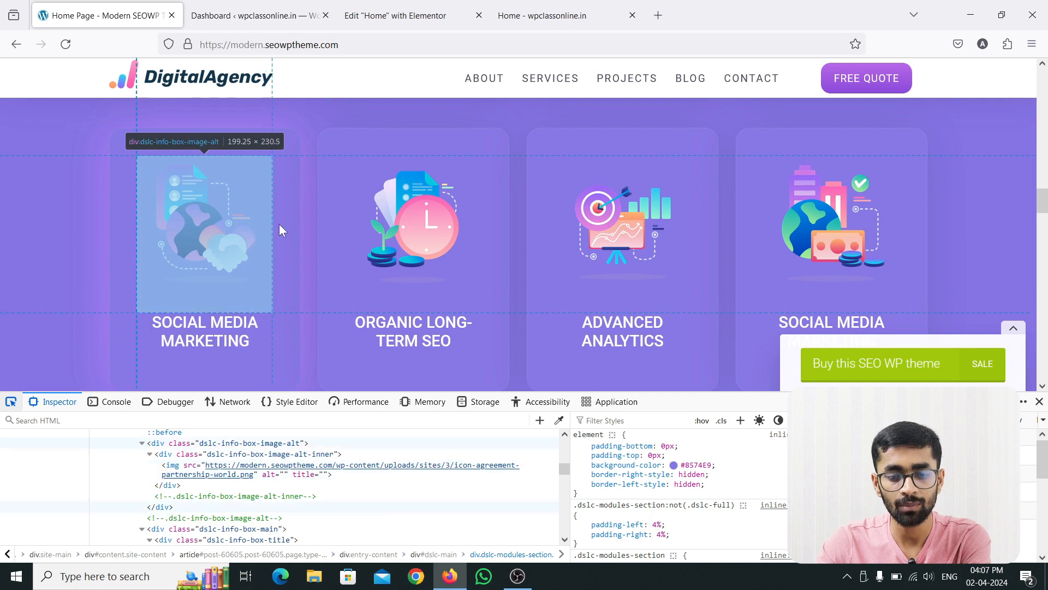
pyautogui.click(305, 221)
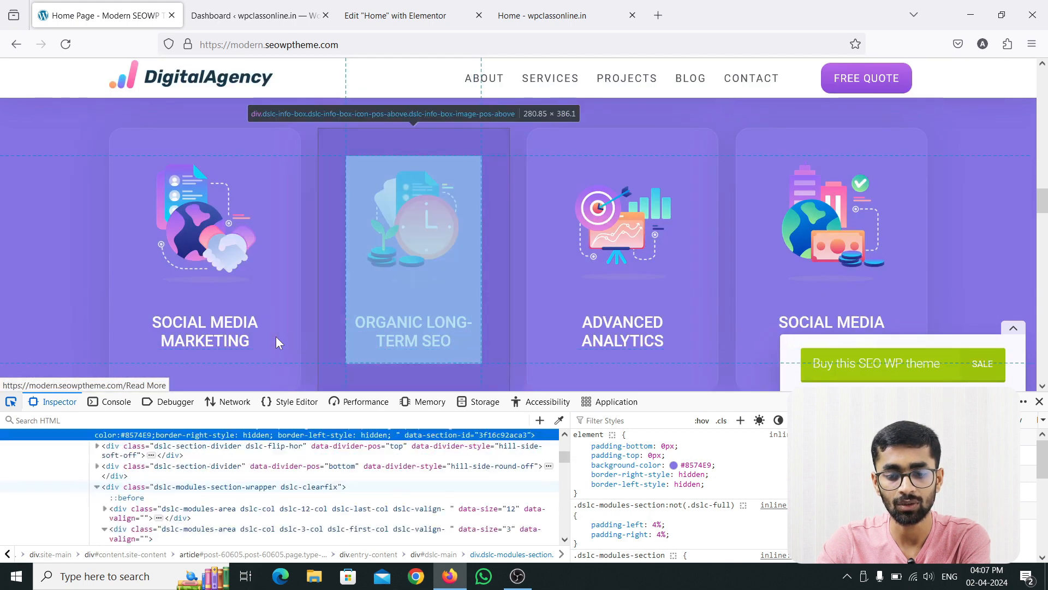
pyautogui.click(218, 334)
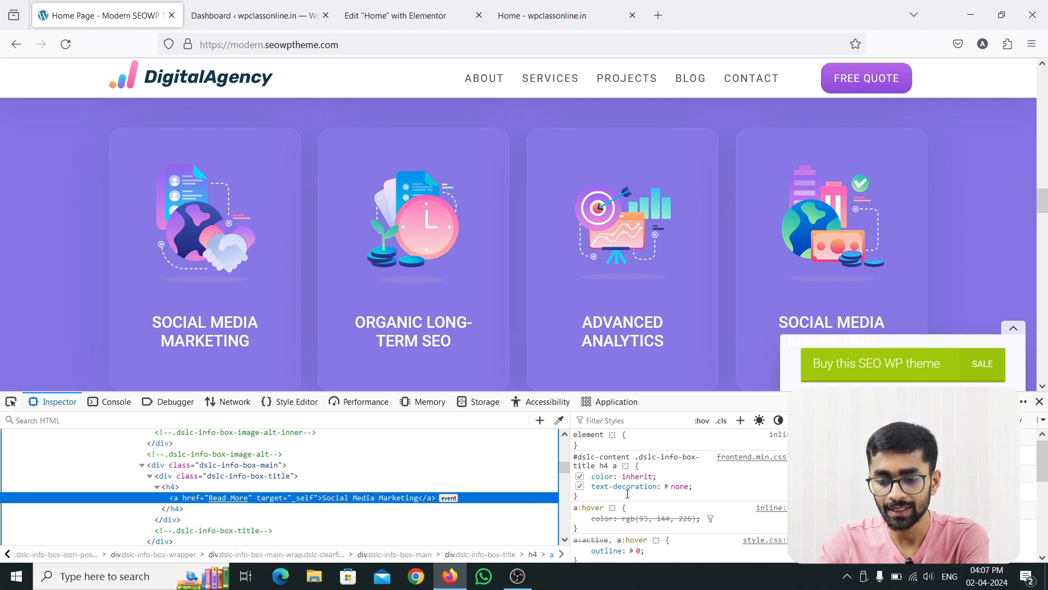
pyautogui.scroll(-5, 710, 486)
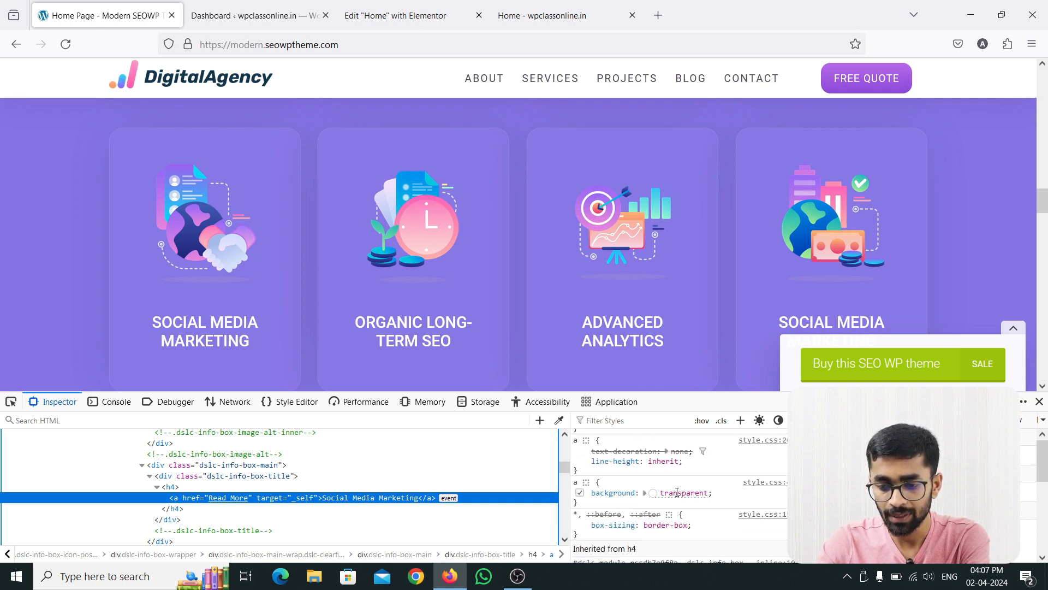
pyautogui.scroll(-3, 653, 488)
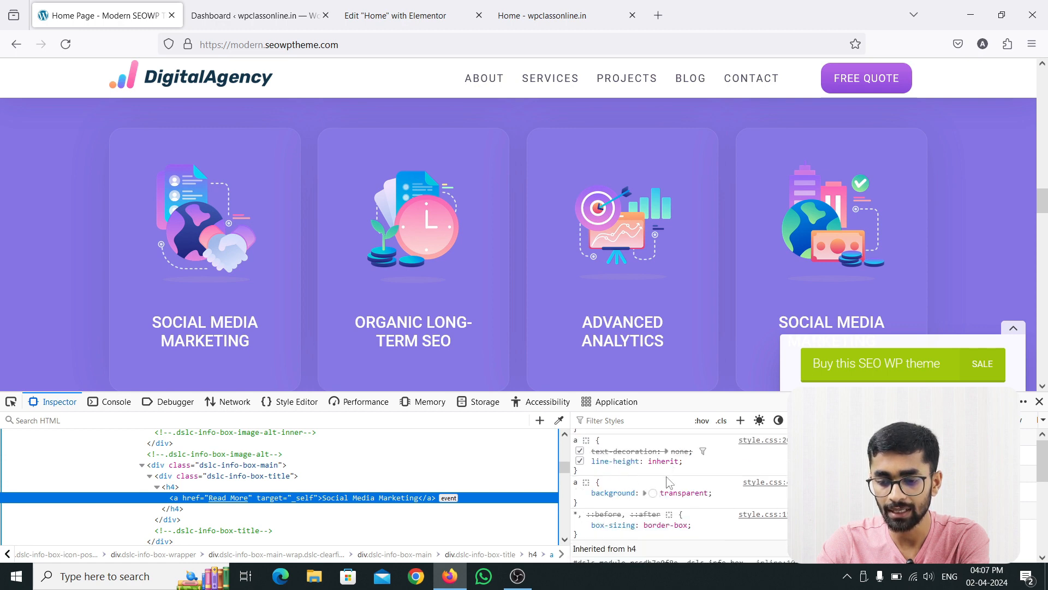
pyautogui.scroll(-3, 685, 493)
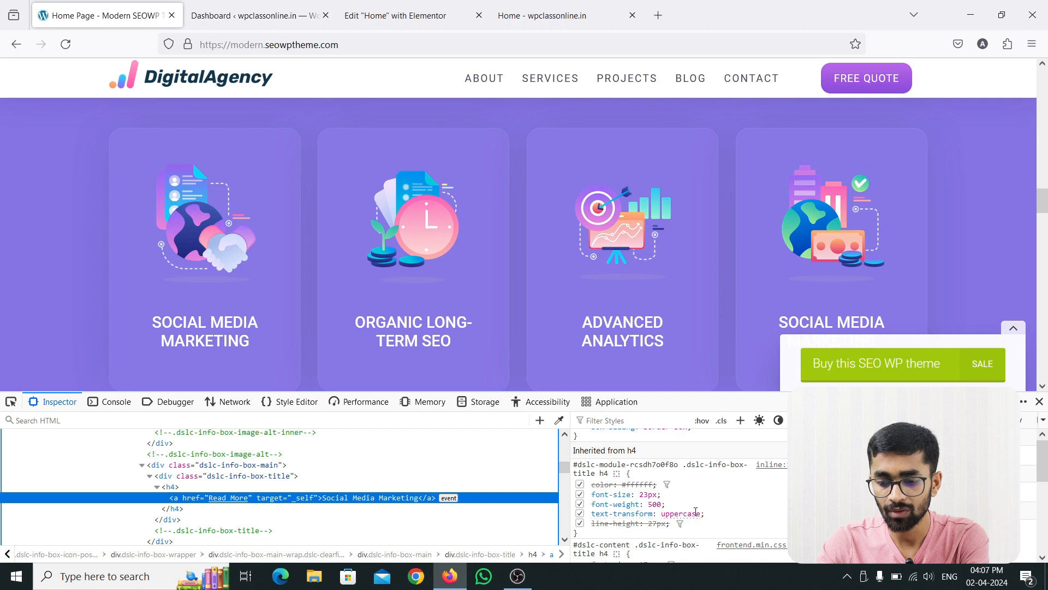
pyautogui.scroll(-3, 695, 511)
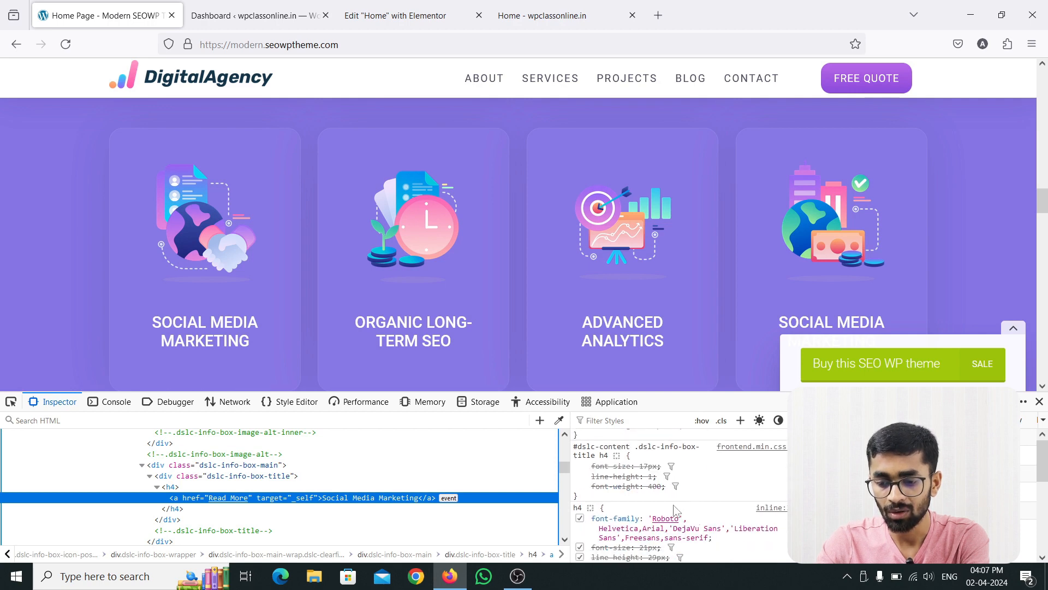
pyautogui.moveTo(670, 522)
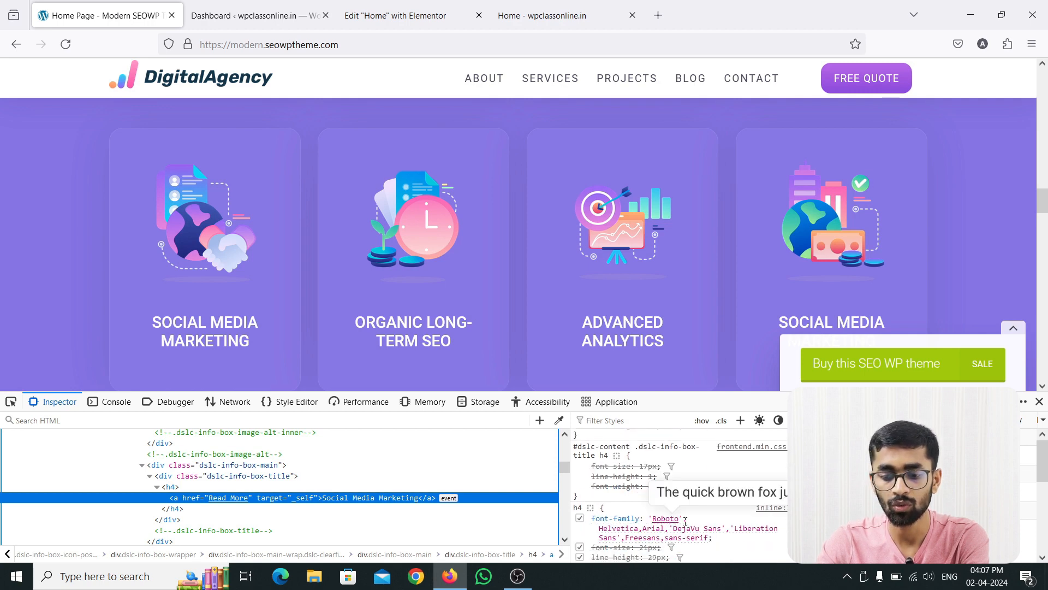
# Set the Social Media Marketing heading's font weight to 500 (Medium) in its typography settings.
pyautogui.click(396, 16)
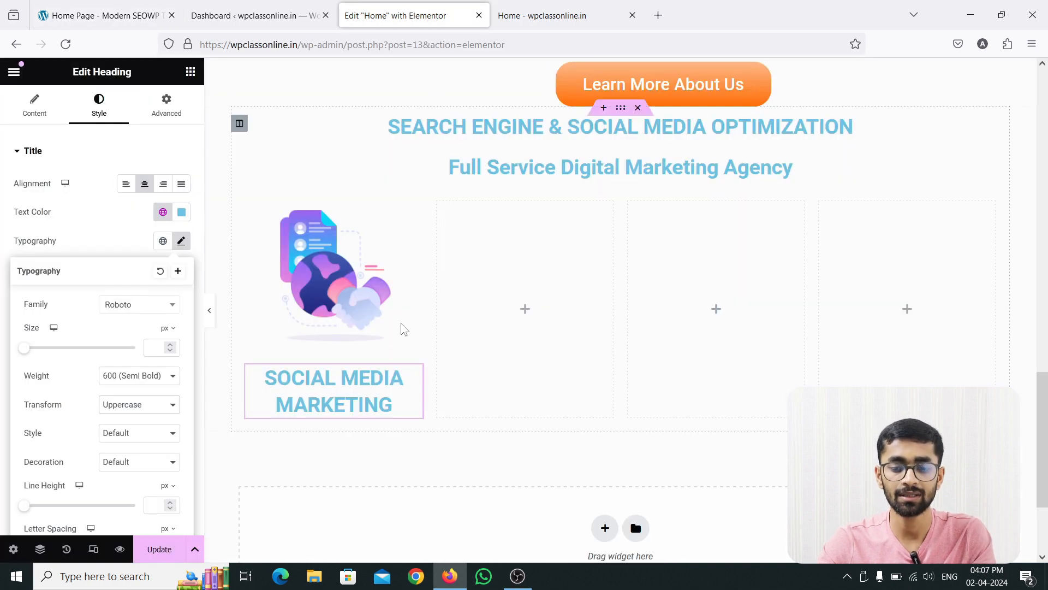
pyautogui.click(423, 386)
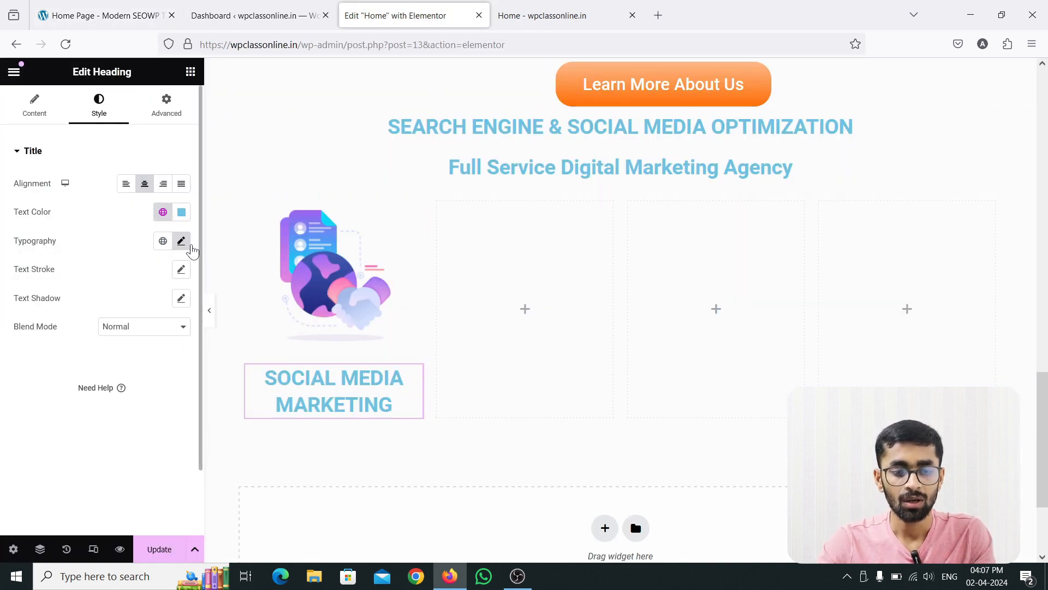
pyautogui.click(183, 244)
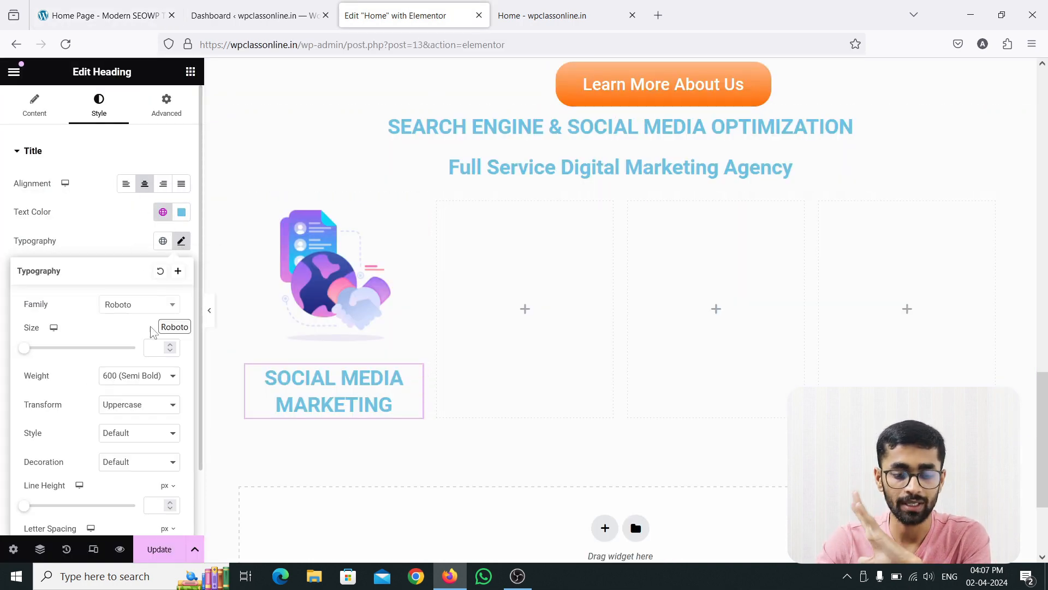
pyautogui.click(149, 376)
pyautogui.click(119, 248)
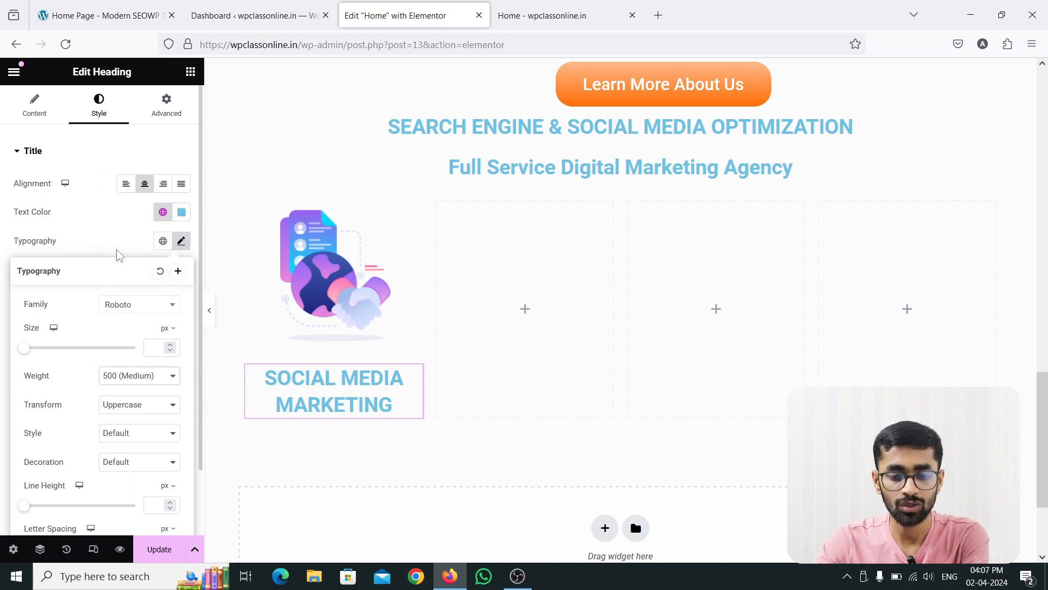
# Check the reference card title's font size and set the Social Media Marketing heading's size to 23 px.
pyautogui.click(121, 7)
pyautogui.scroll(-2, 654, 494)
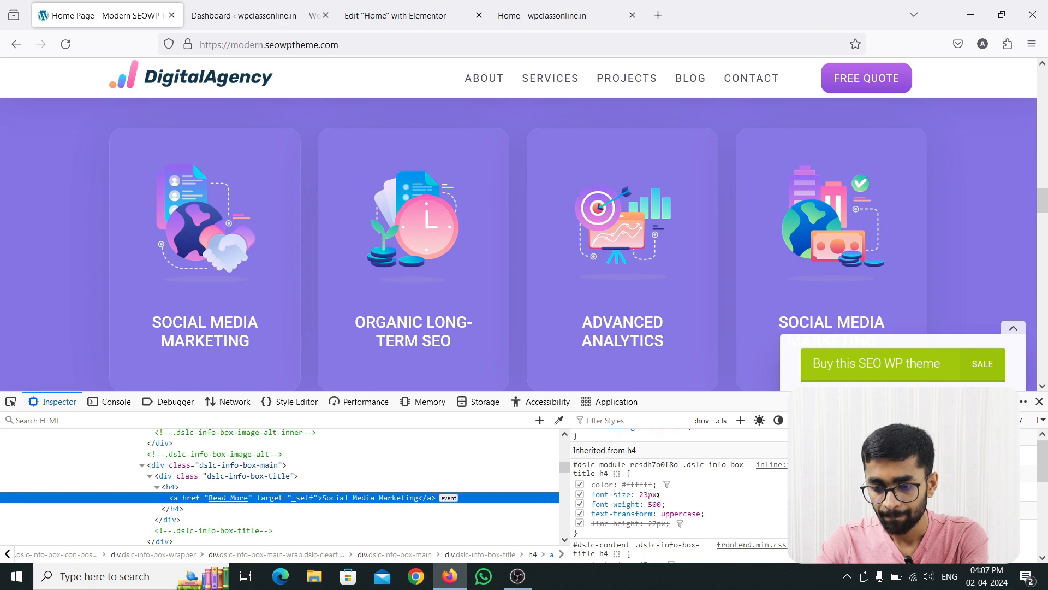
pyautogui.click(382, 15)
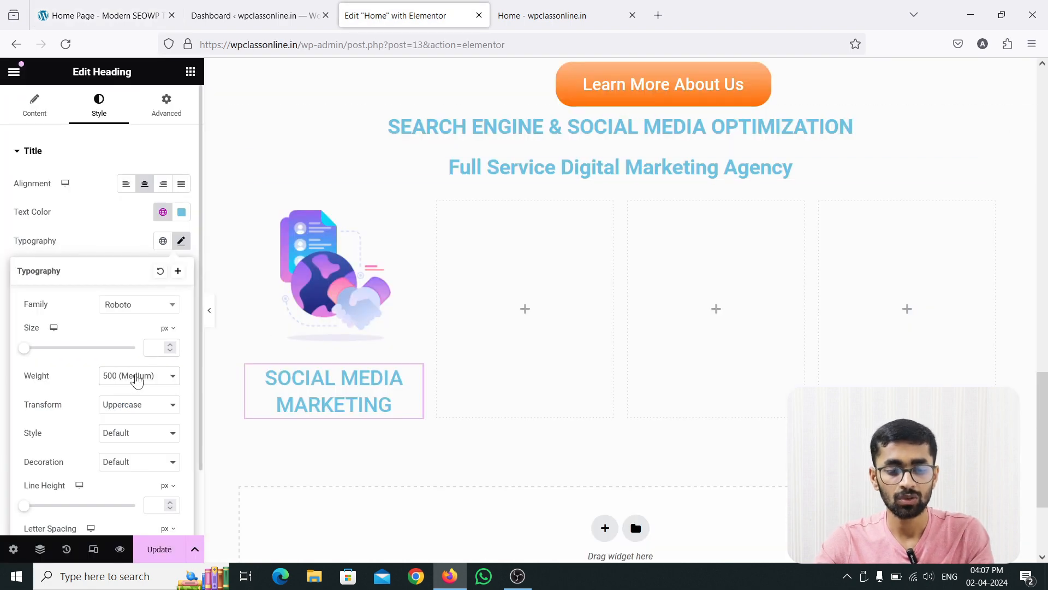
pyautogui.click(153, 345)
pyautogui.write('23')
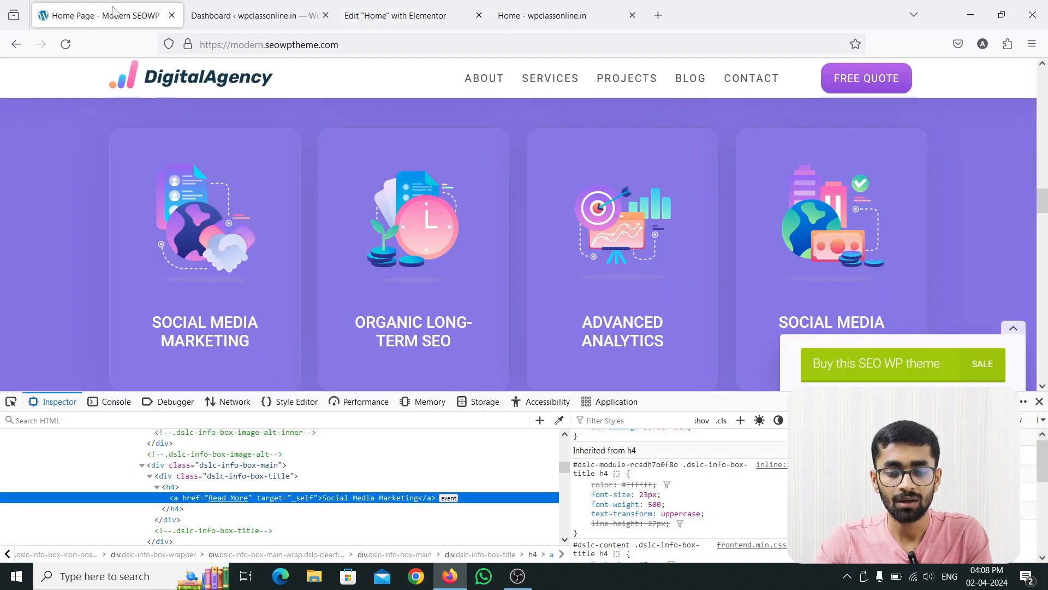
# Sample the reference card title's color and apply #fcfcfe as the Social Media Marketing heading's text color.
pyautogui.click(118, 10)
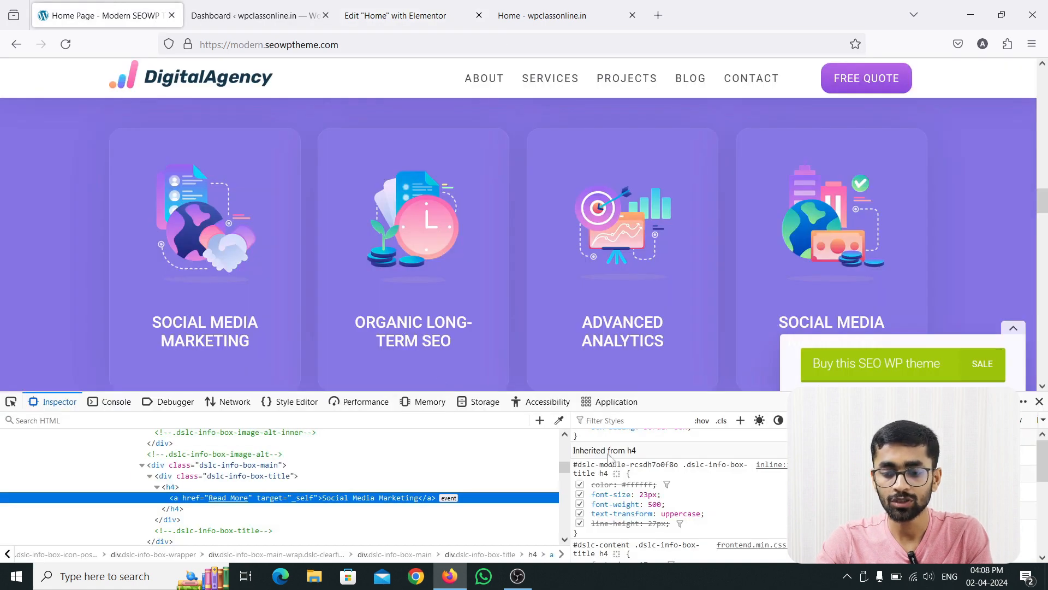
pyautogui.click(559, 420)
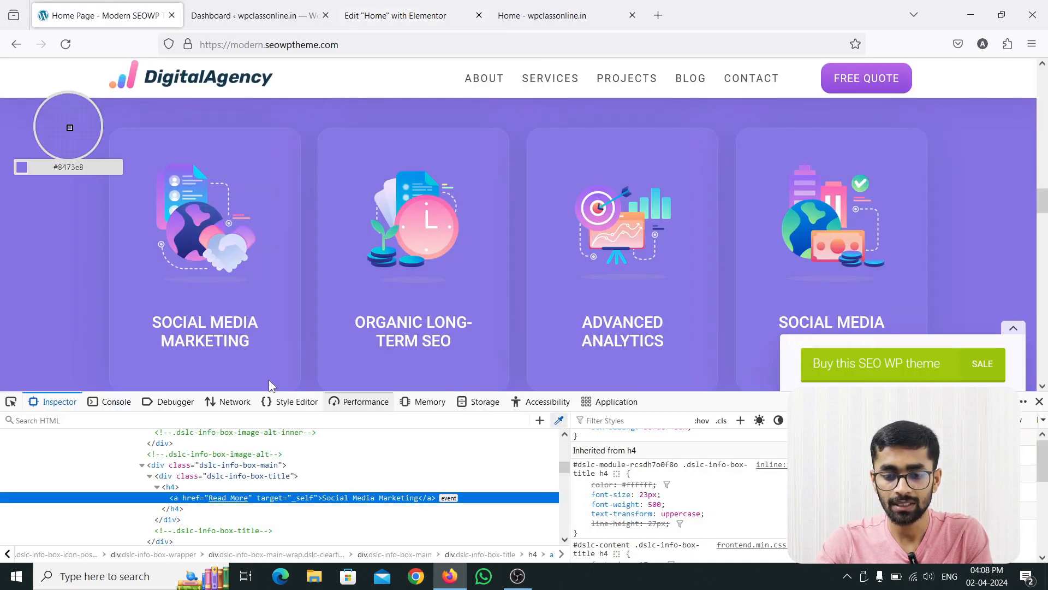
pyautogui.click(219, 344)
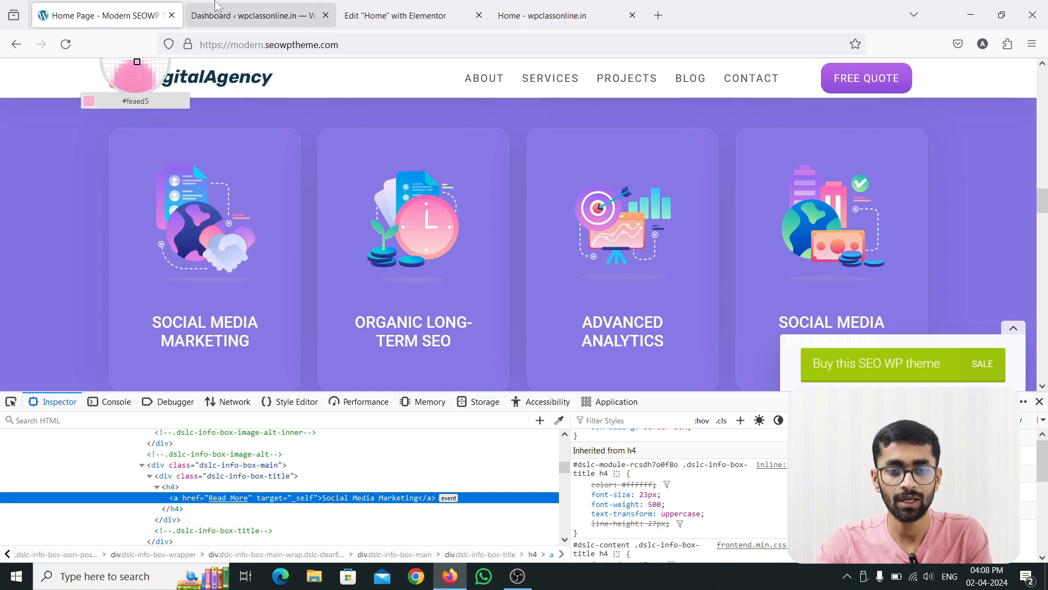
pyautogui.click(396, 15)
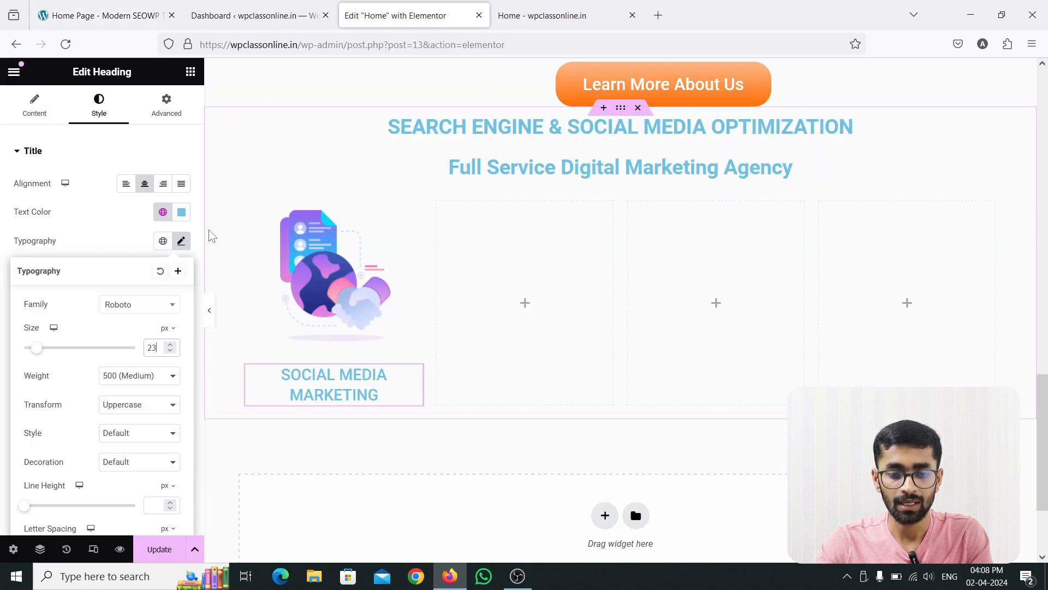
pyautogui.click(182, 214)
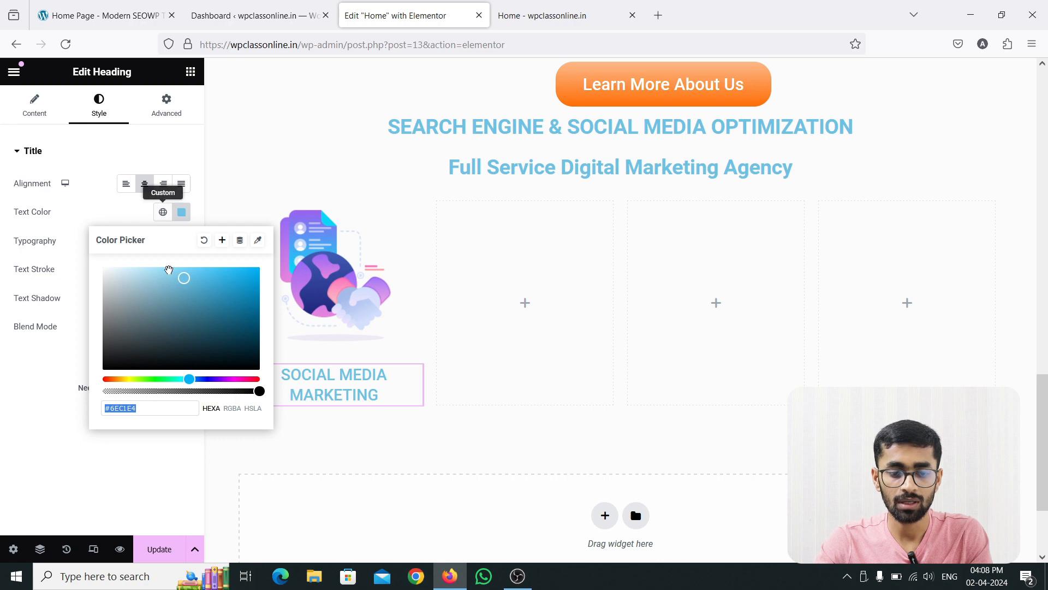
pyautogui.write('#fcfcfe')
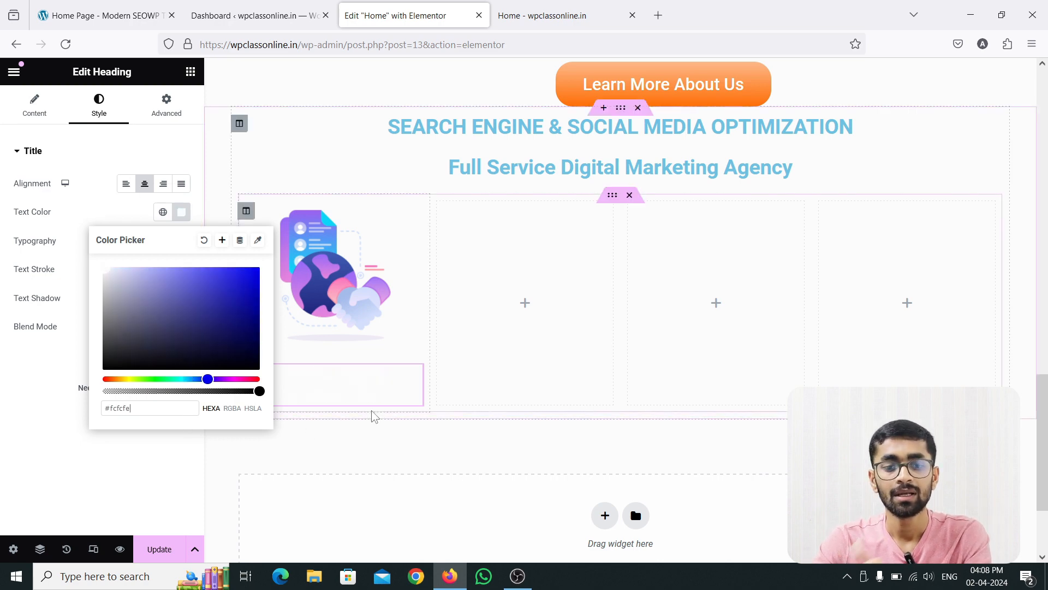
pyautogui.click(183, 215)
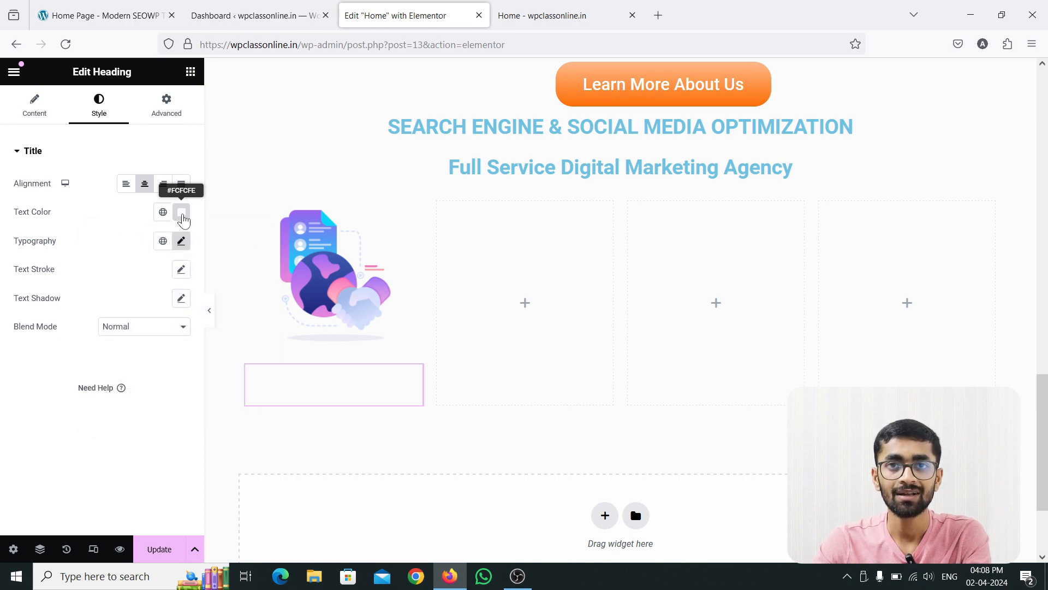
# Sample the reference card's purple background and apply #8878e9 as the first column's classic background color.
pyautogui.click(91, 16)
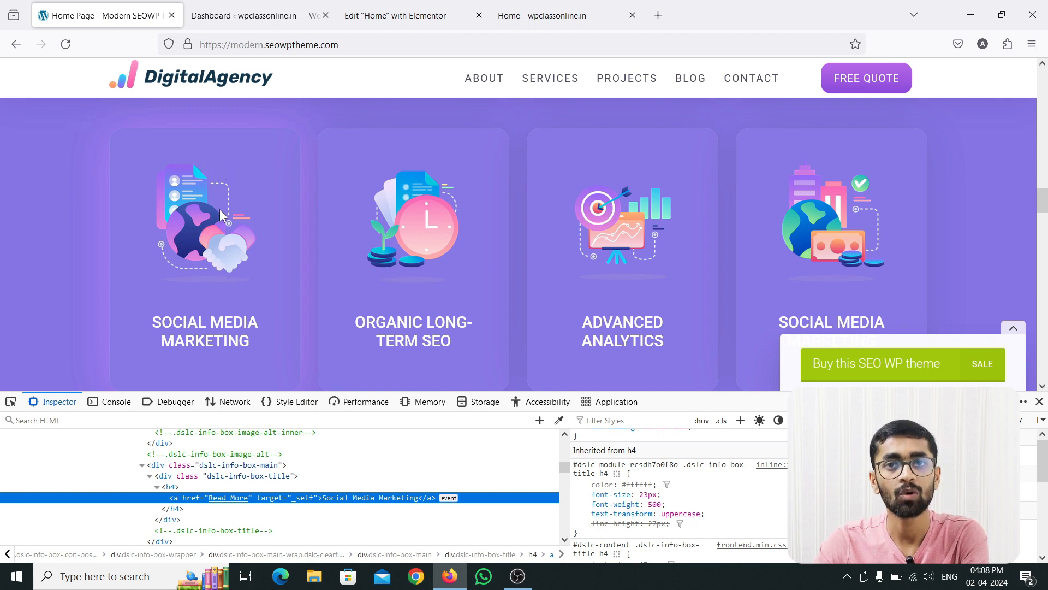
pyautogui.click(559, 421)
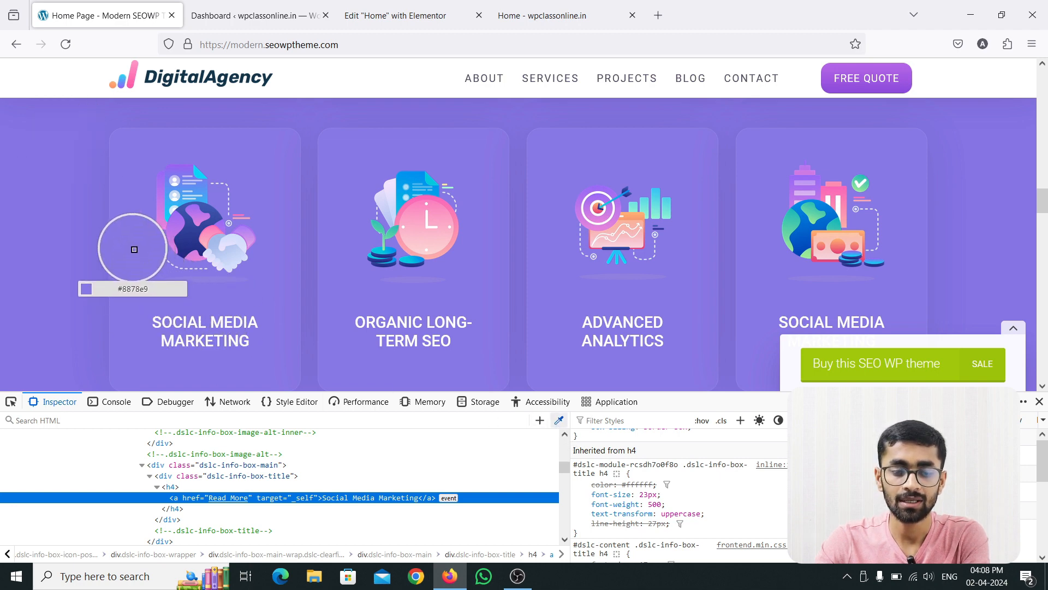
pyautogui.click(134, 249)
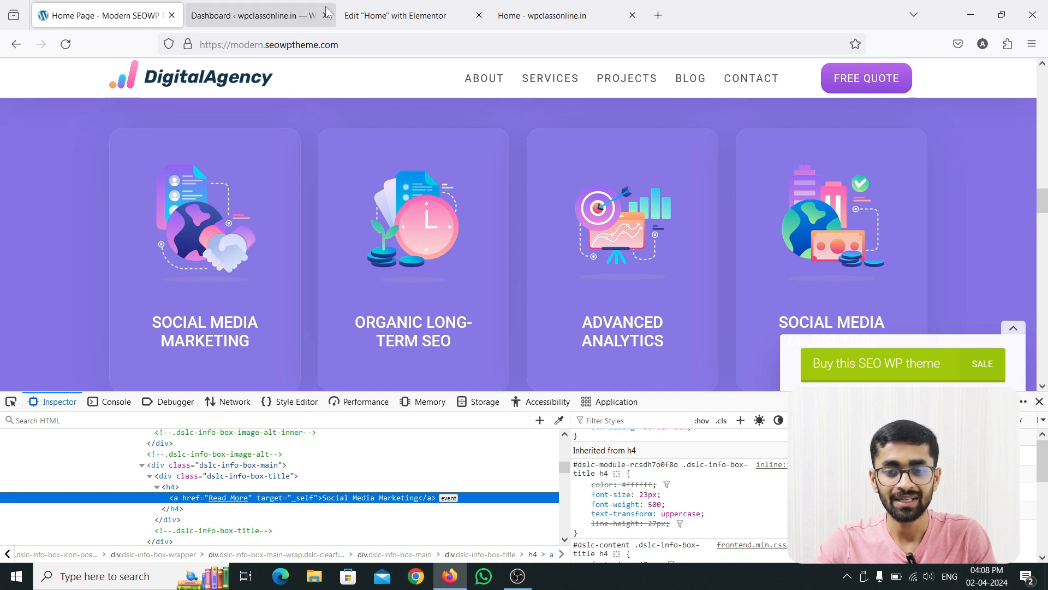
pyautogui.click(386, 23)
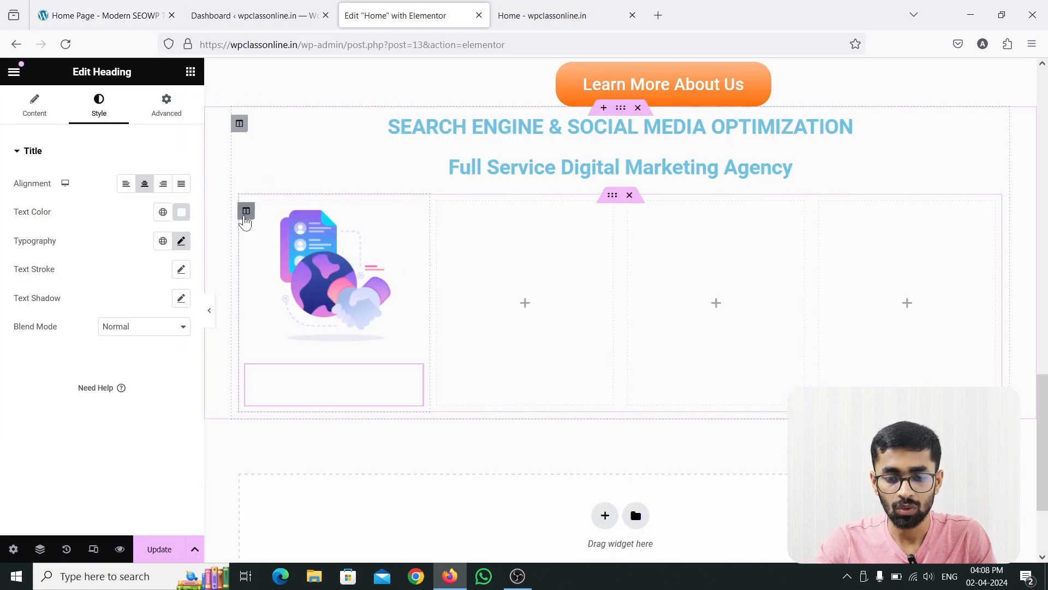
pyautogui.click(245, 217)
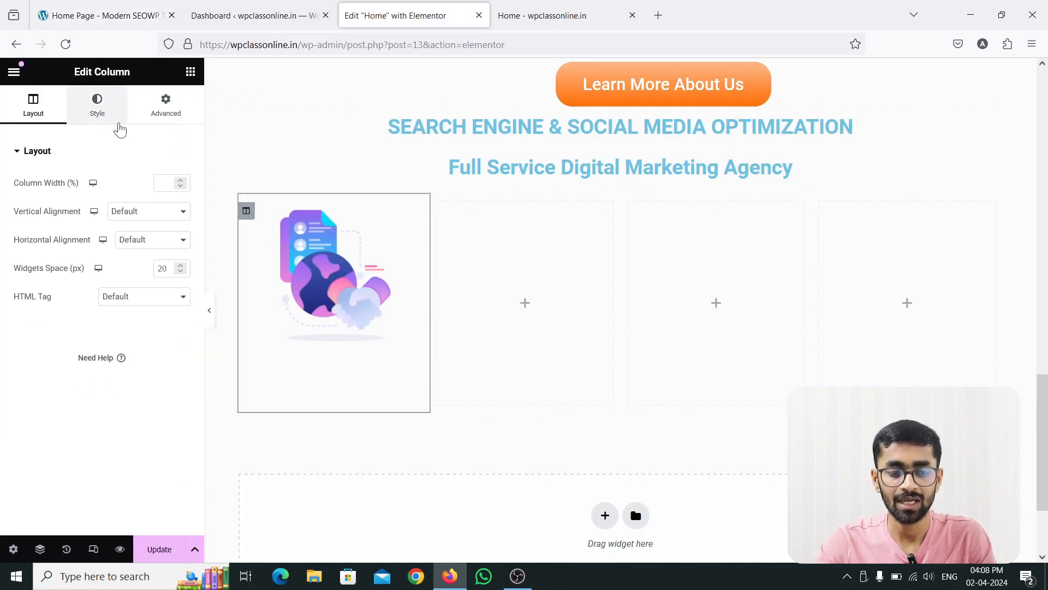
pyautogui.click(116, 121)
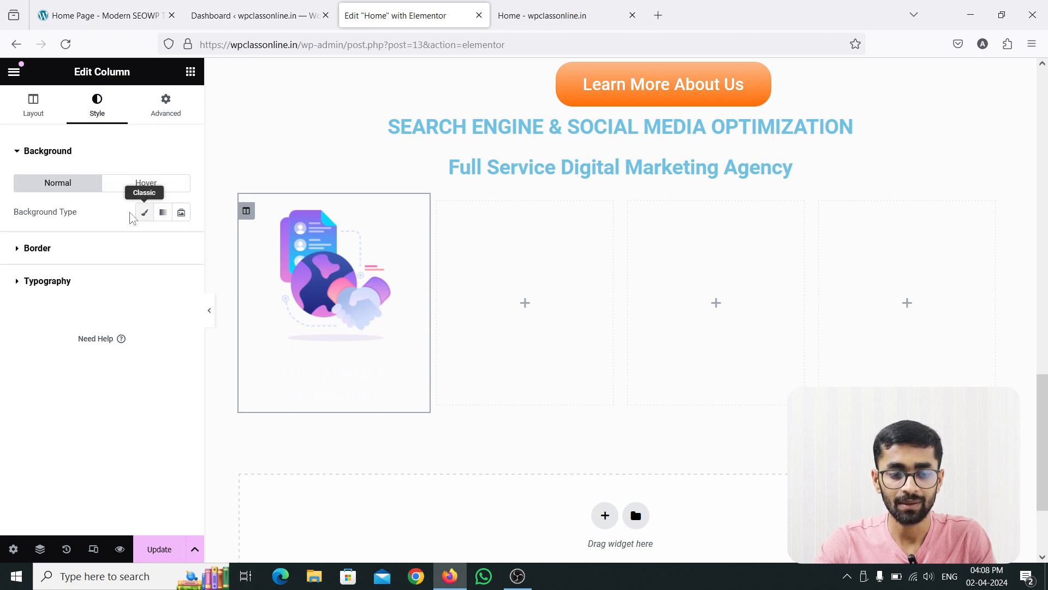
pyautogui.click(145, 213)
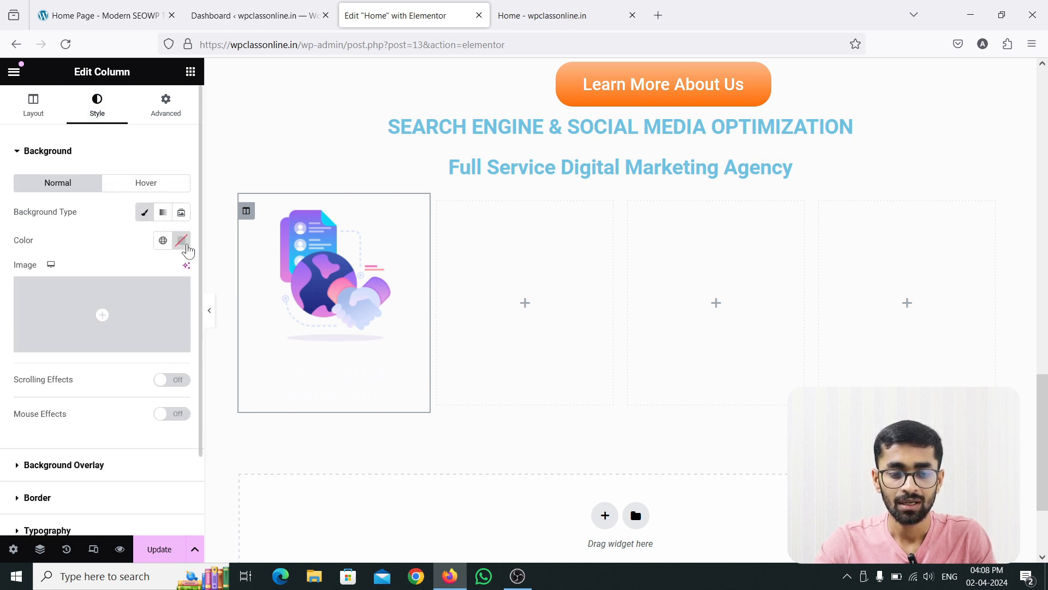
pyautogui.click(182, 240)
pyautogui.write('#8878e9')
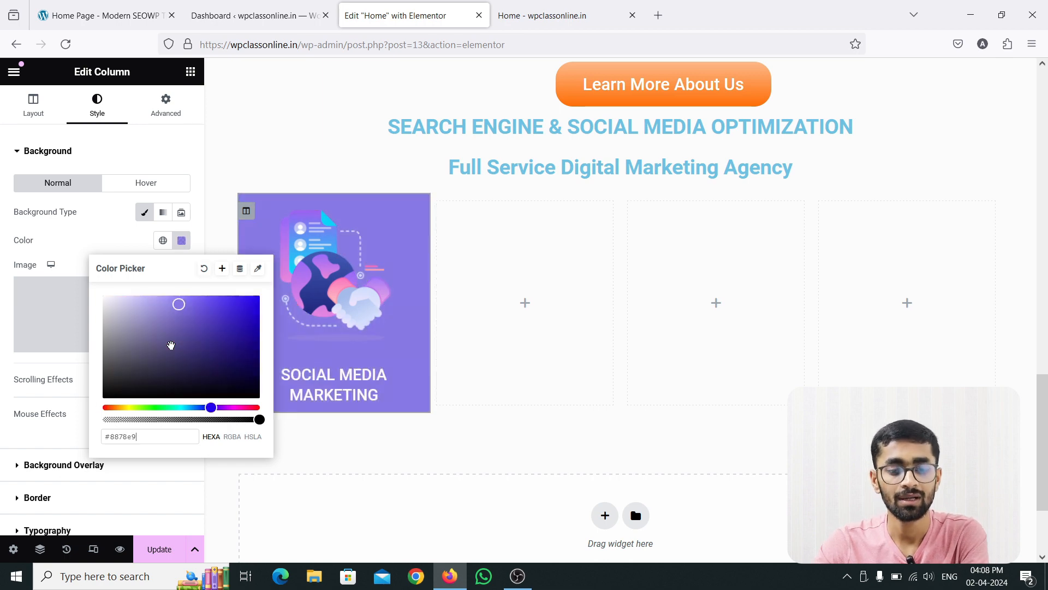
pyautogui.click(181, 241)
# Check the reference card's rounded corners and set the first column's border radius to 20 px on all corners.
pyautogui.click(72, 8)
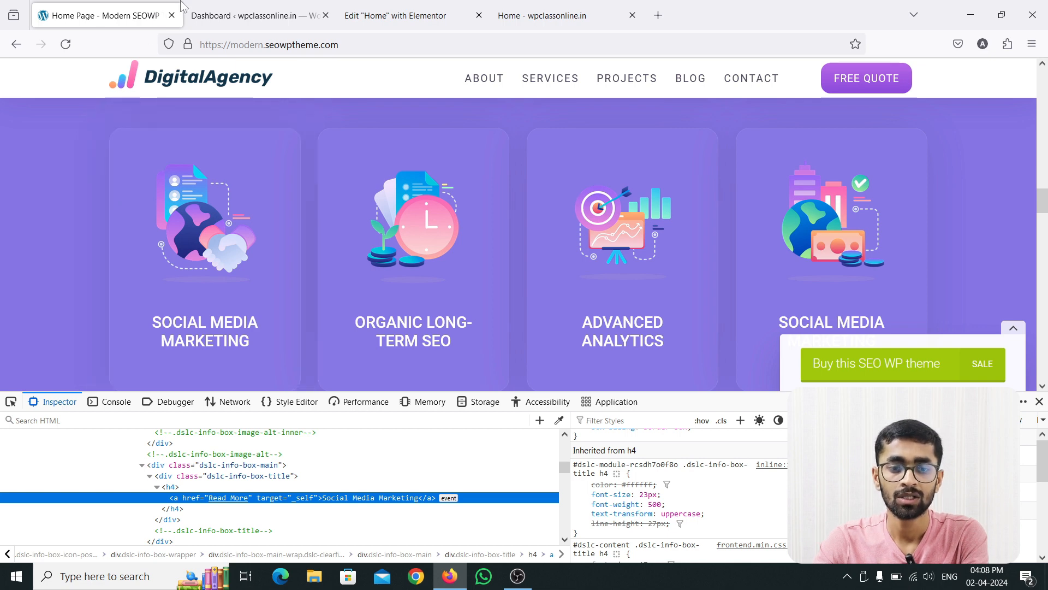
pyautogui.click(395, 15)
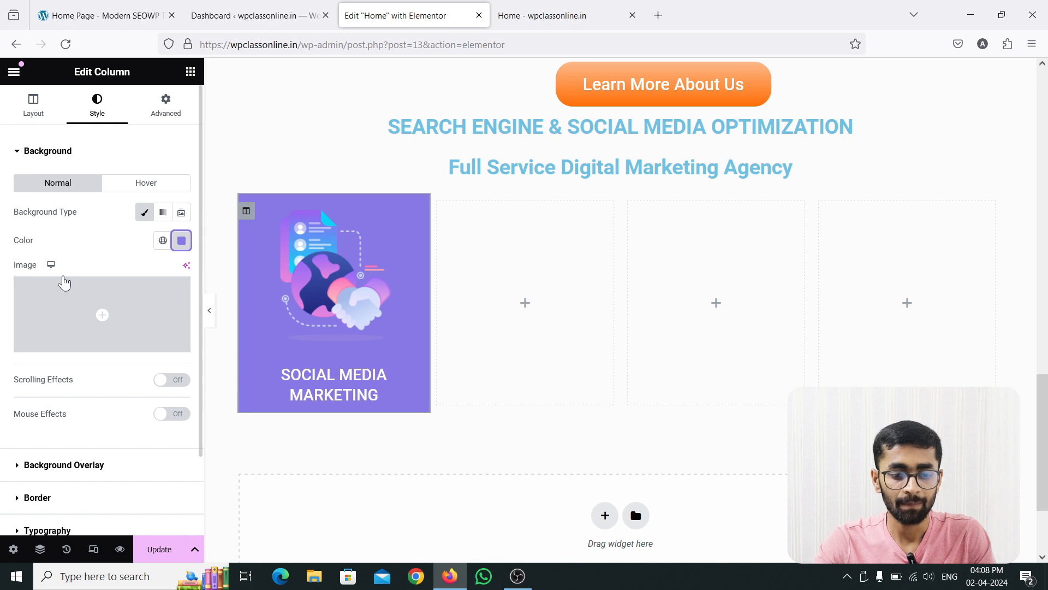
pyautogui.scroll(-2, 60, 327)
pyautogui.click(24, 402)
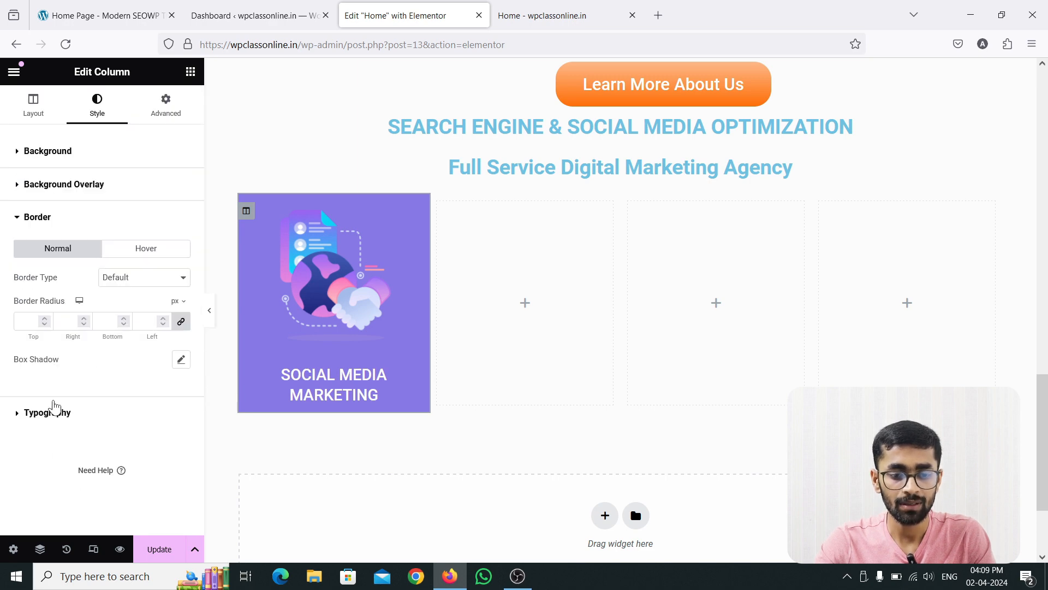
pyautogui.click(45, 319)
pyautogui.click(45, 320)
pyautogui.click(44, 320)
pyautogui.click(45, 320)
pyautogui.click(45, 319)
pyautogui.click(45, 320)
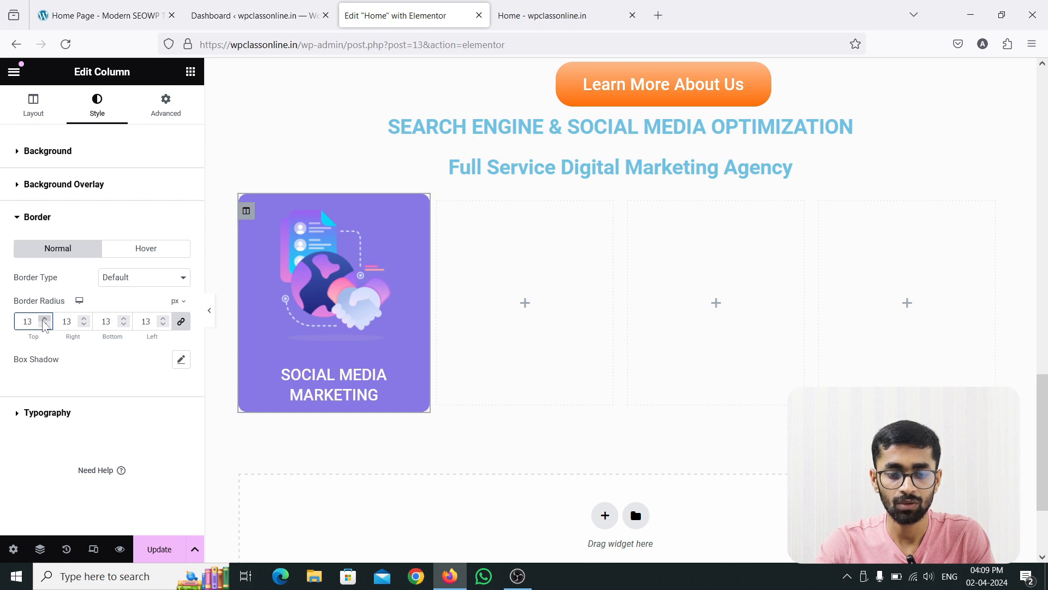
pyautogui.click(44, 320)
pyautogui.click(45, 319)
pyautogui.click(45, 320)
pyautogui.click(45, 319)
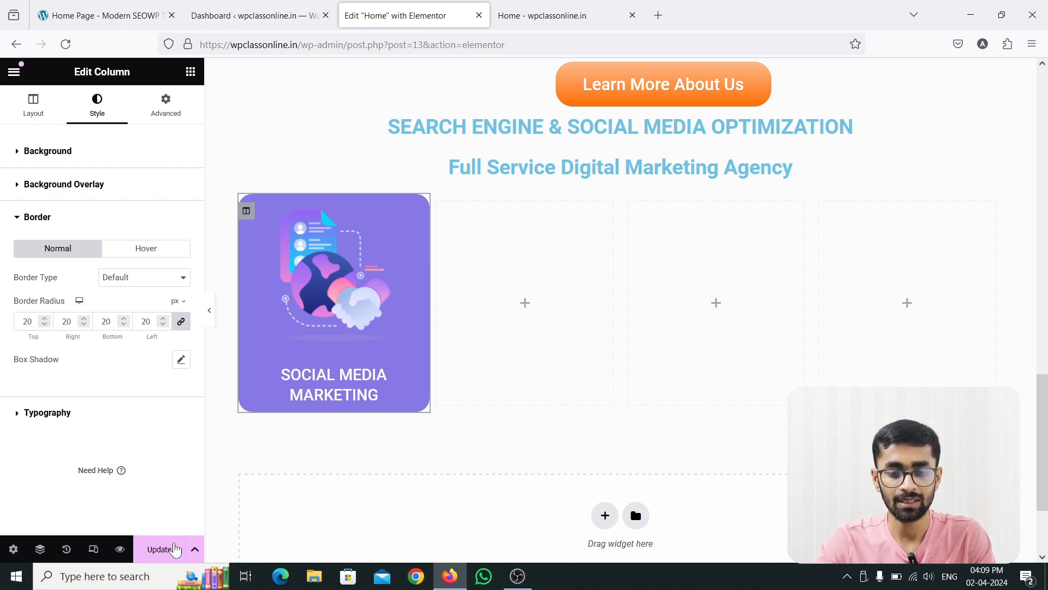
# Update the page, then reload the live home page and review the Social Media Marketing card.
pyautogui.click(157, 552)
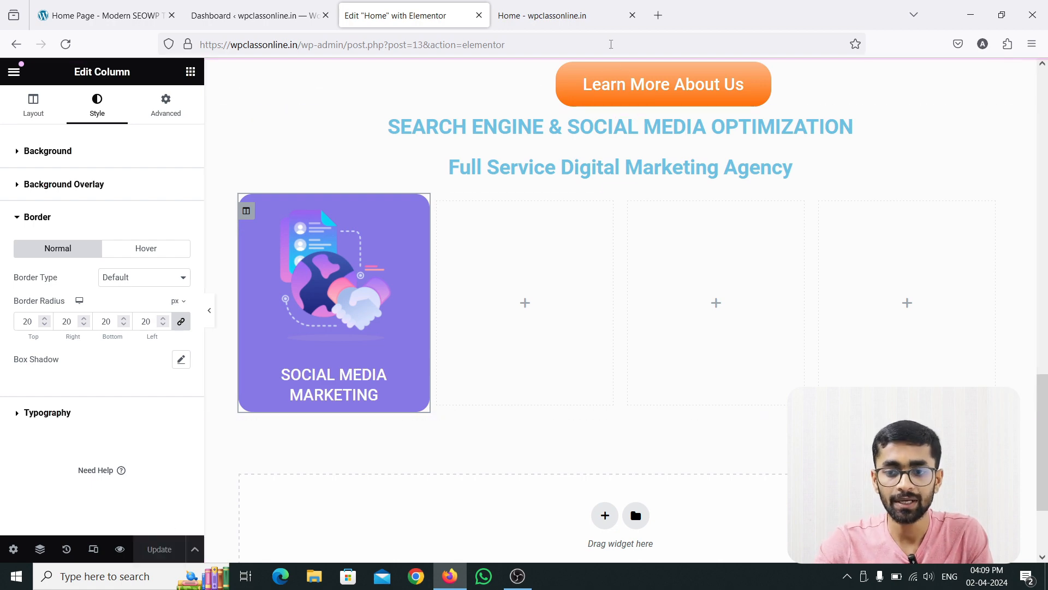
pyautogui.click(544, 13)
pyautogui.press('F5')
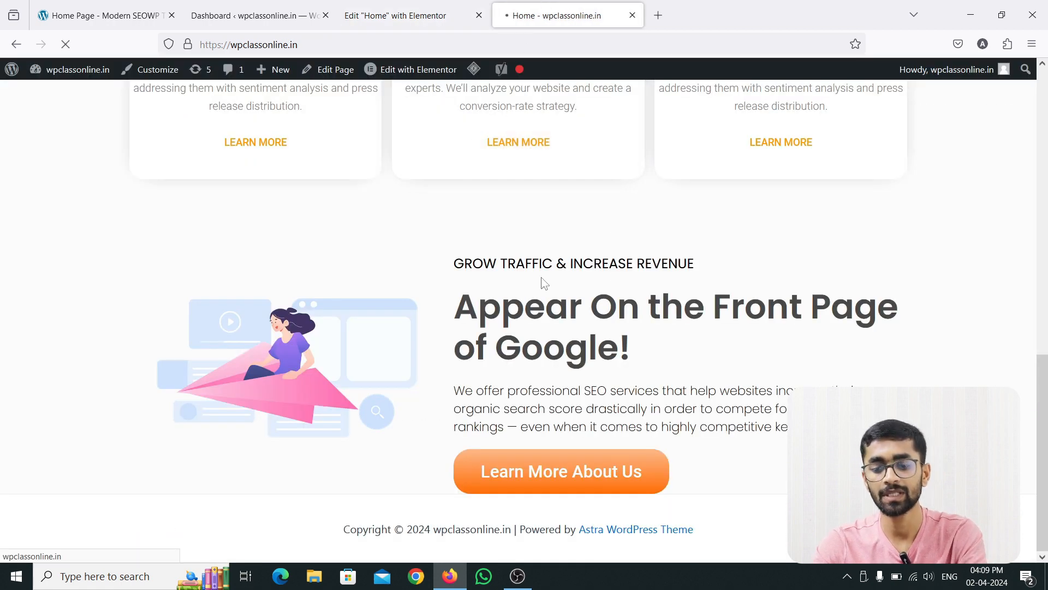
pyautogui.scroll(-2, 453, 344)
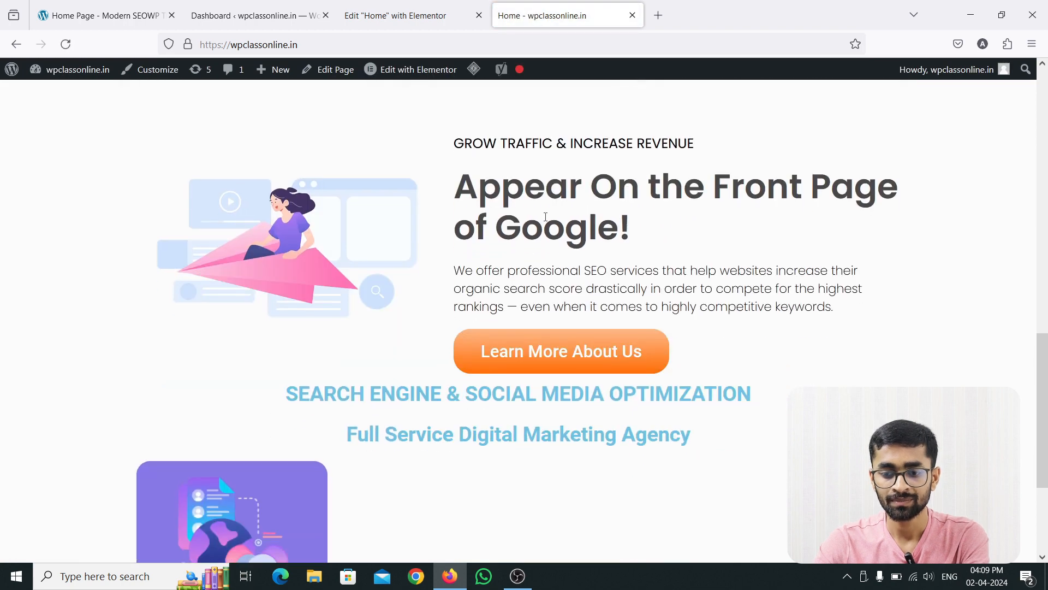
pyautogui.scroll(-2, 460, 397)
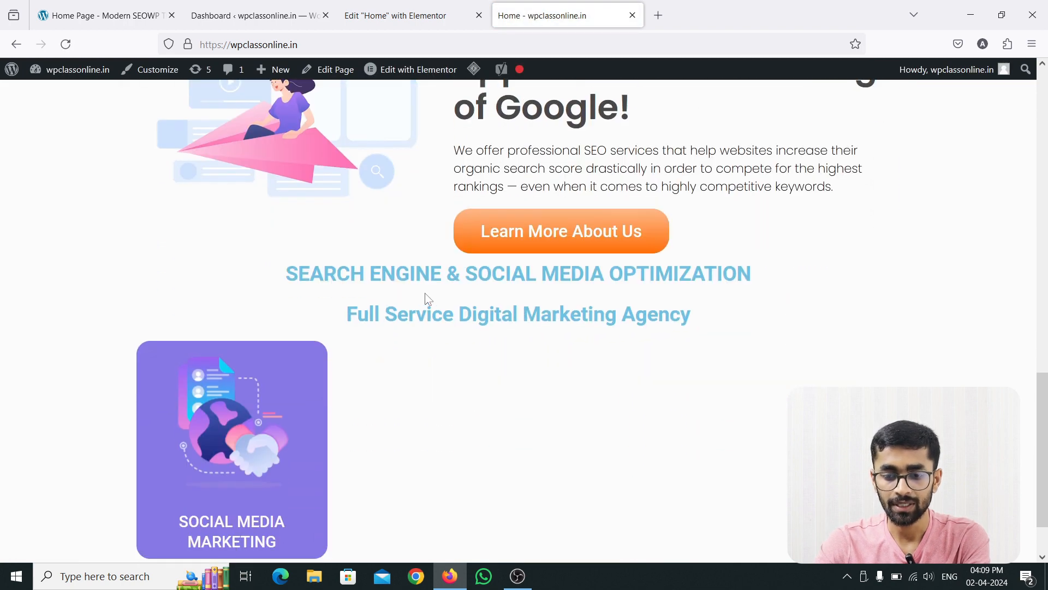
pyautogui.scroll(-2, 268, 401)
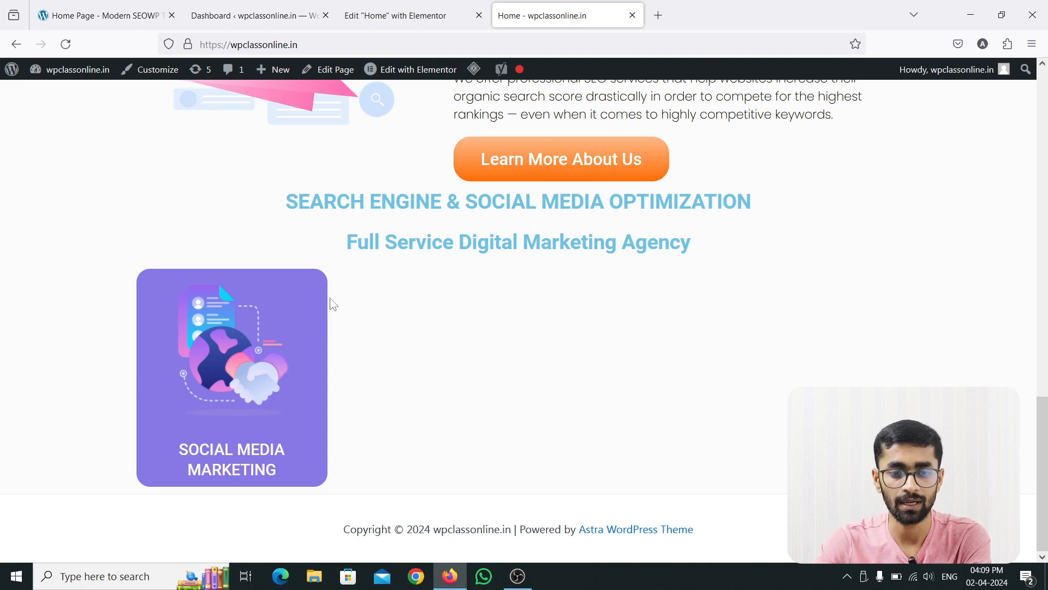
# Close the reference site's page inspector and view the full purple services section with its headings and cards.
pyautogui.click(109, 14)
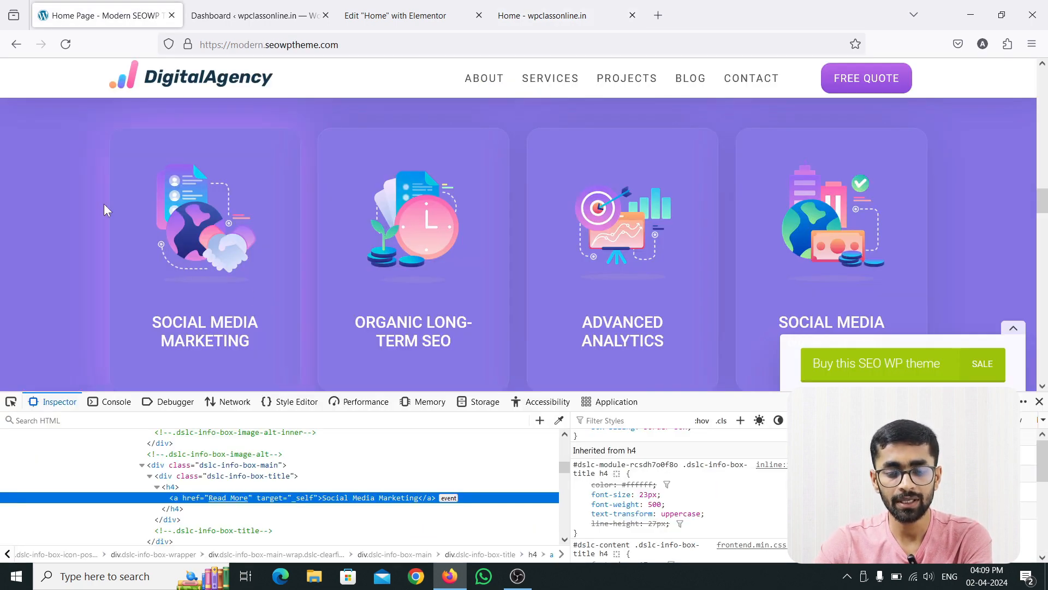
pyautogui.click(1039, 402)
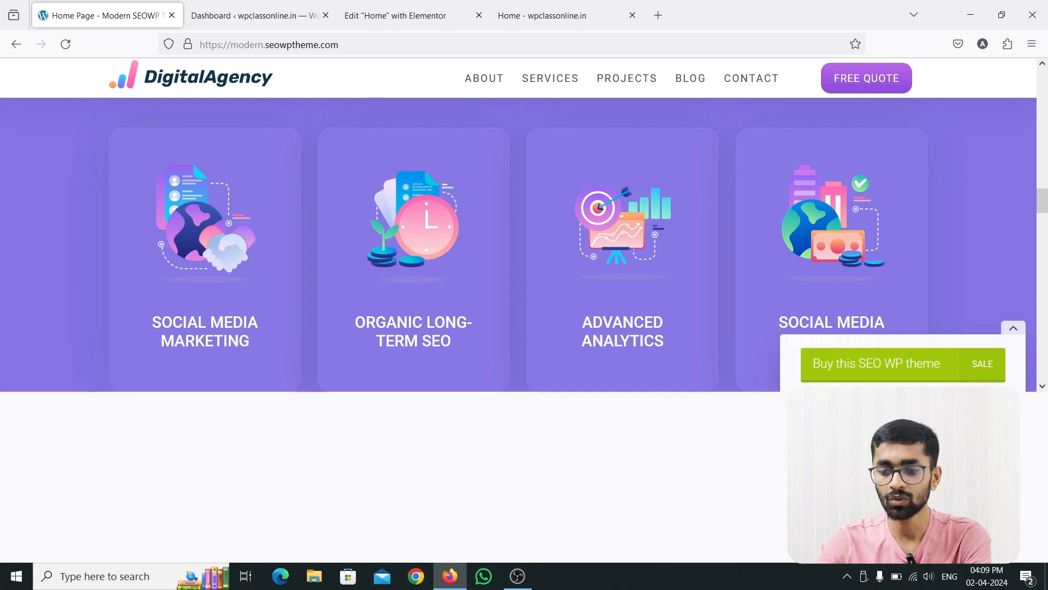
pyautogui.scroll(2, 383, 359)
pyautogui.scroll(2, 404, 188)
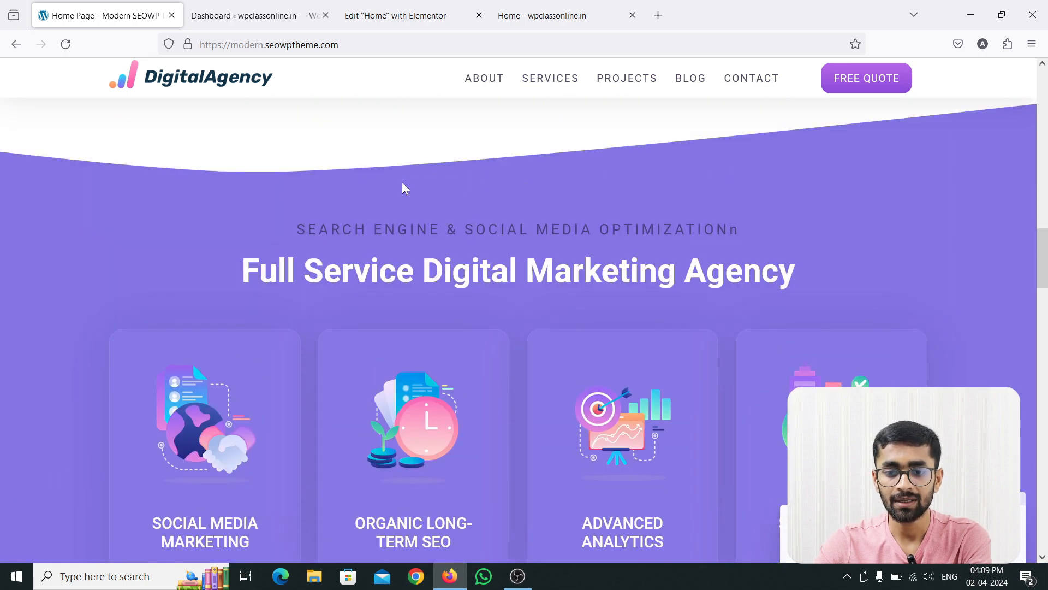
# Review the reference services section and sample its purple background color #8574e9 with the page inspector's eyedropper.
pyautogui.scroll(1, 404, 189)
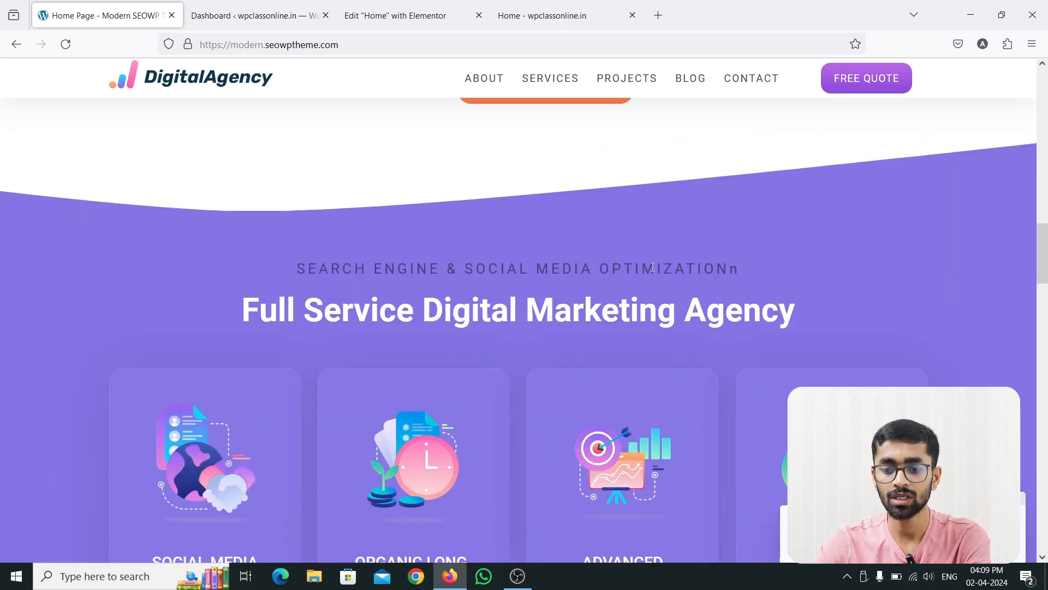
pyautogui.scroll(-5, 548, 311)
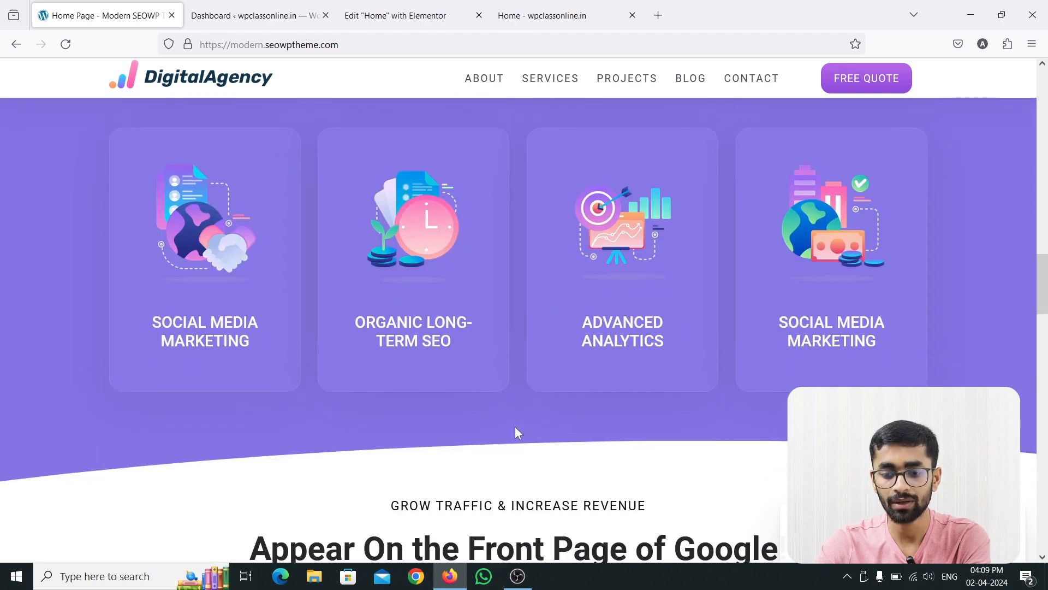
pyautogui.scroll(4, 510, 417)
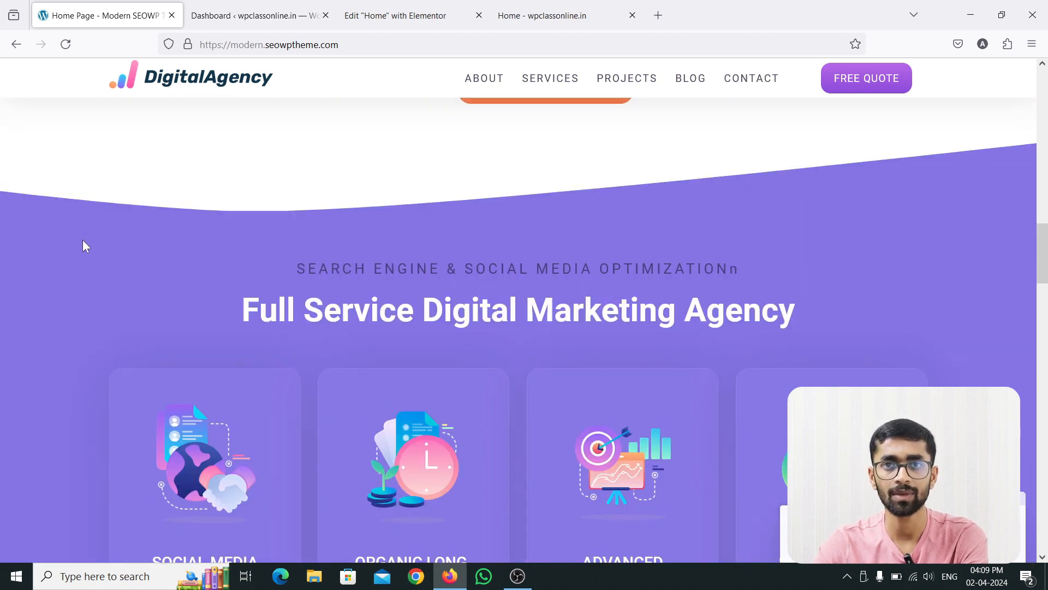
pyautogui.rightClick(83, 240)
pyautogui.click(143, 410)
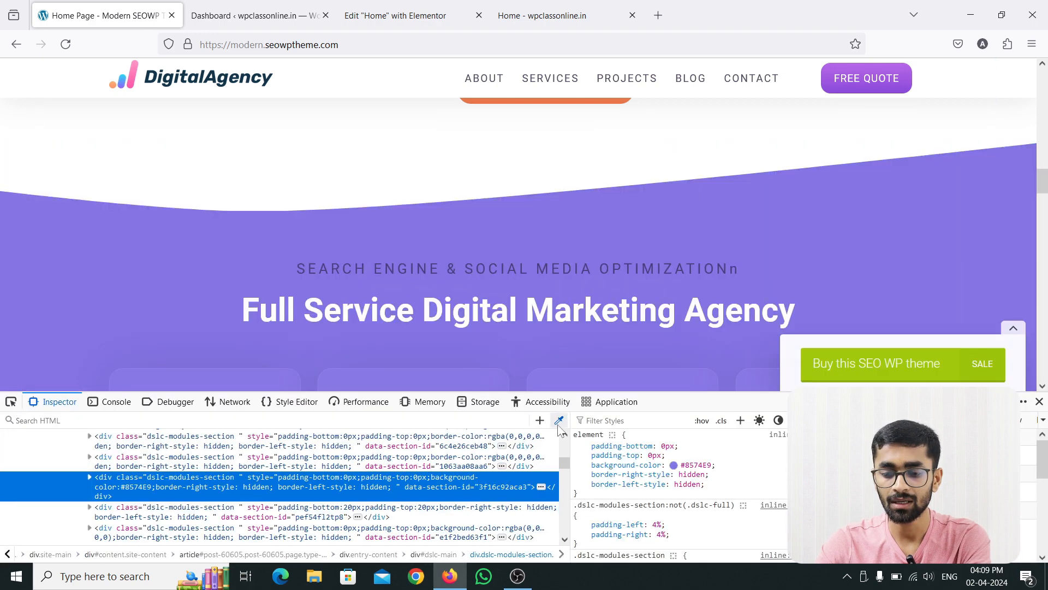
pyautogui.click(559, 420)
pyautogui.click(58, 239)
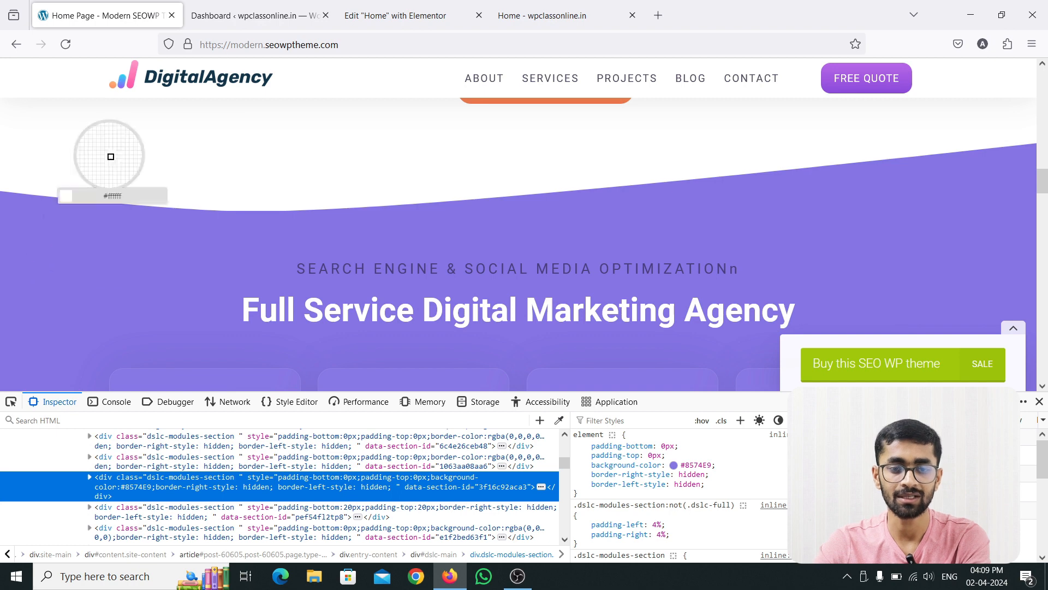
# Apply the sampled #8574e9 as the classic background color of the whole services section in the Elementor editor.
pyautogui.click(375, 8)
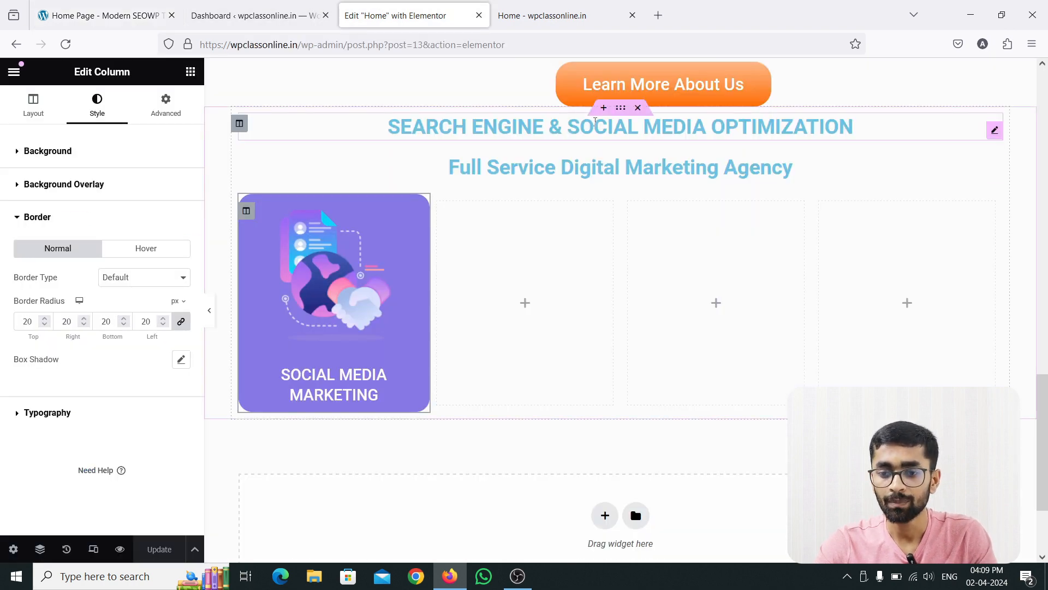
pyautogui.click(622, 109)
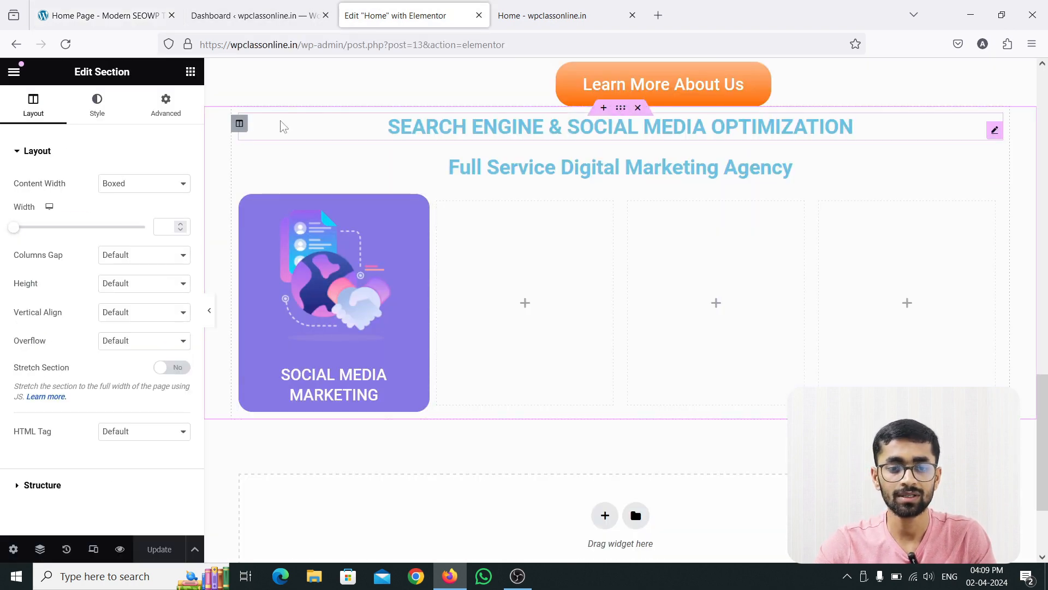
pyautogui.click(96, 114)
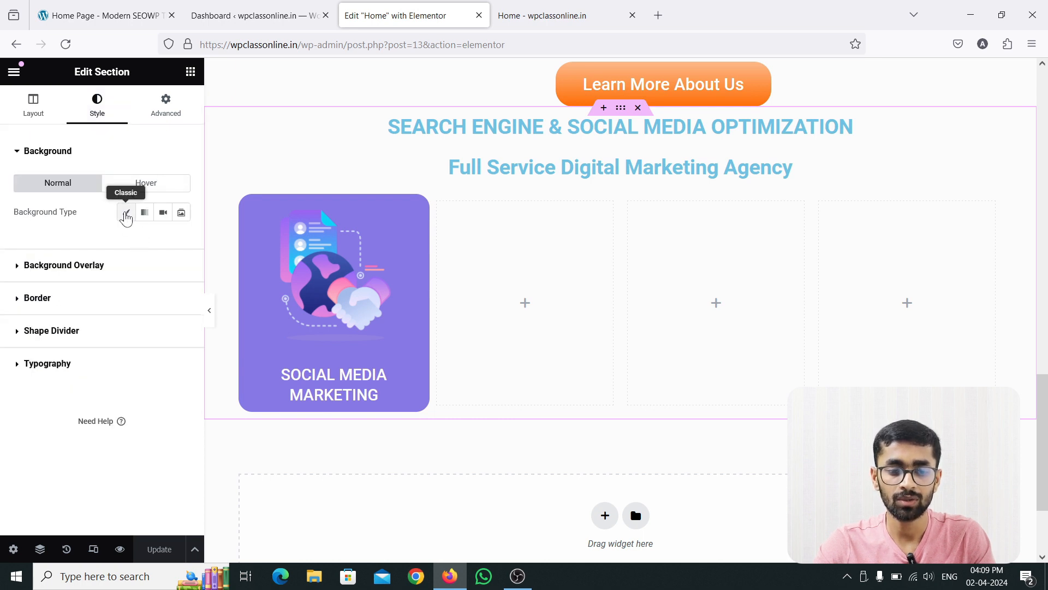
pyautogui.click(126, 214)
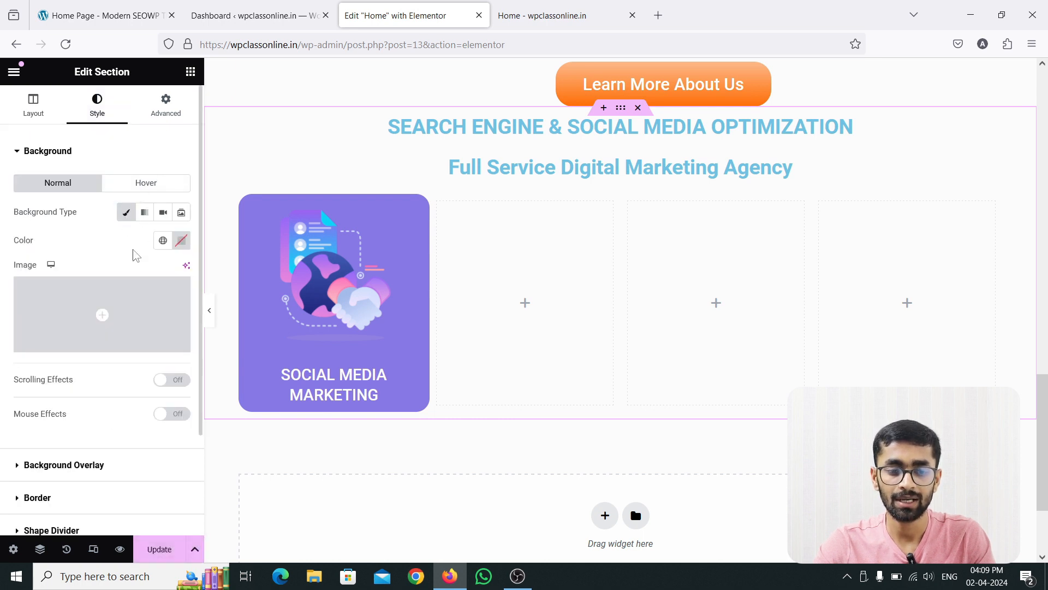
pyautogui.click(182, 241)
pyautogui.hotkey('ctrl', 'v')
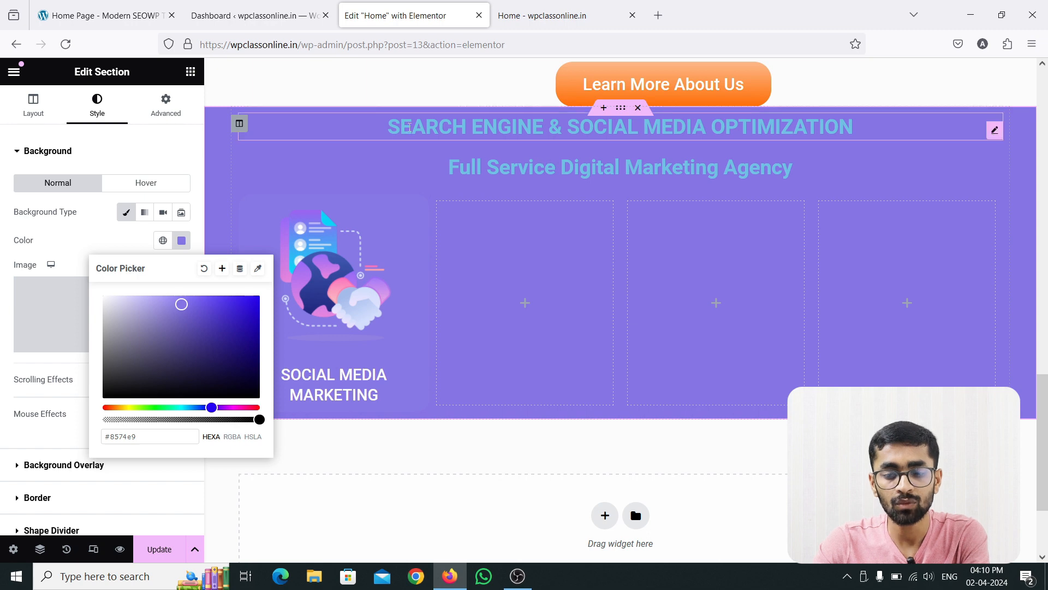
pyautogui.click(185, 160)
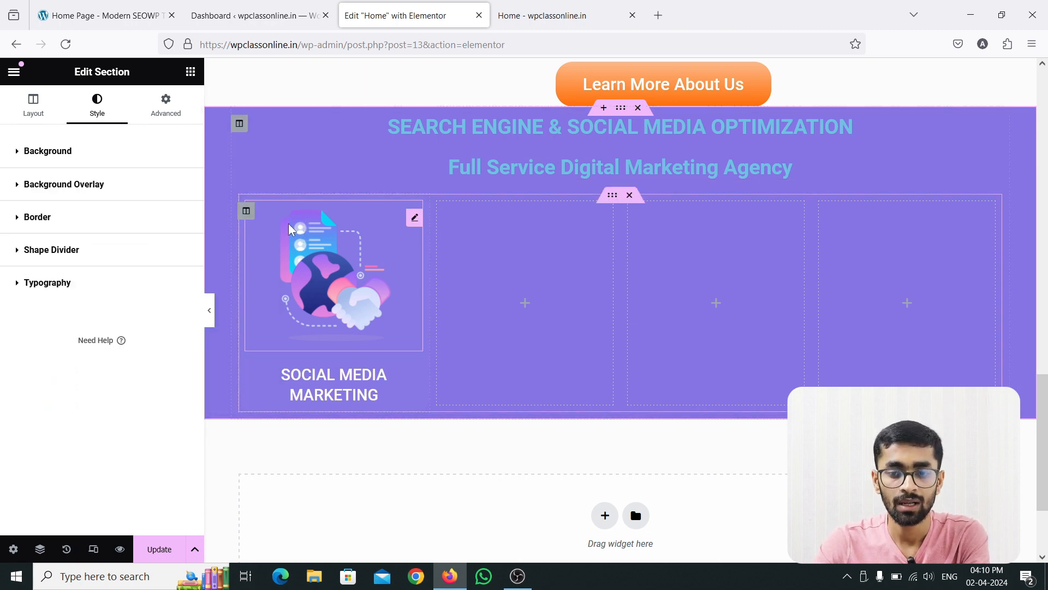
# Sample the reference subheading's dark purple and apply #483e7e as the text color of the "SEARCH ENGINE & SOCIAL MEDIA OPTIMIZATION" heading.
pyautogui.click(145, 8)
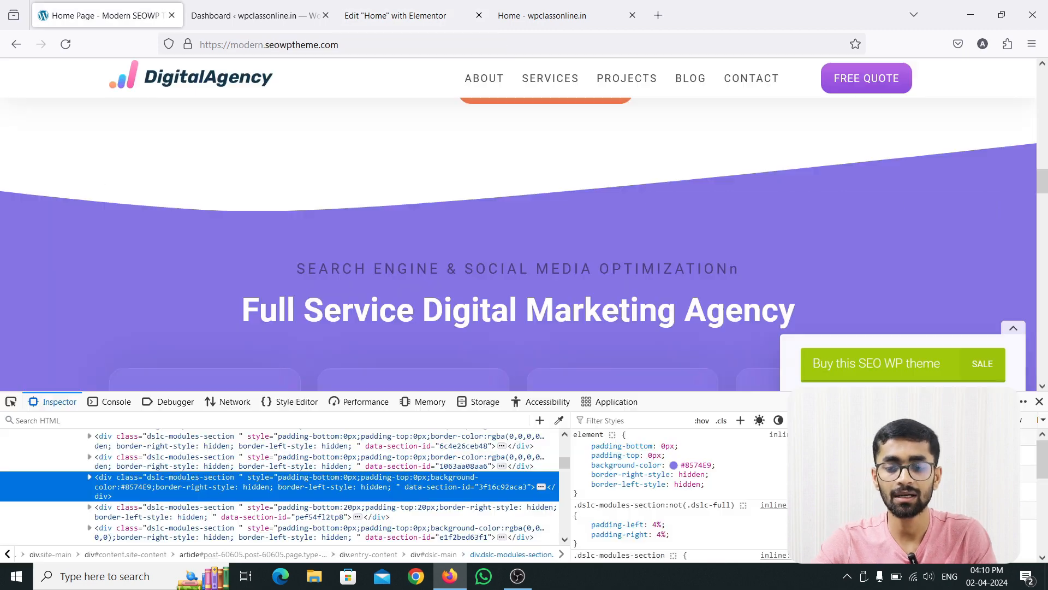
pyautogui.click(561, 424)
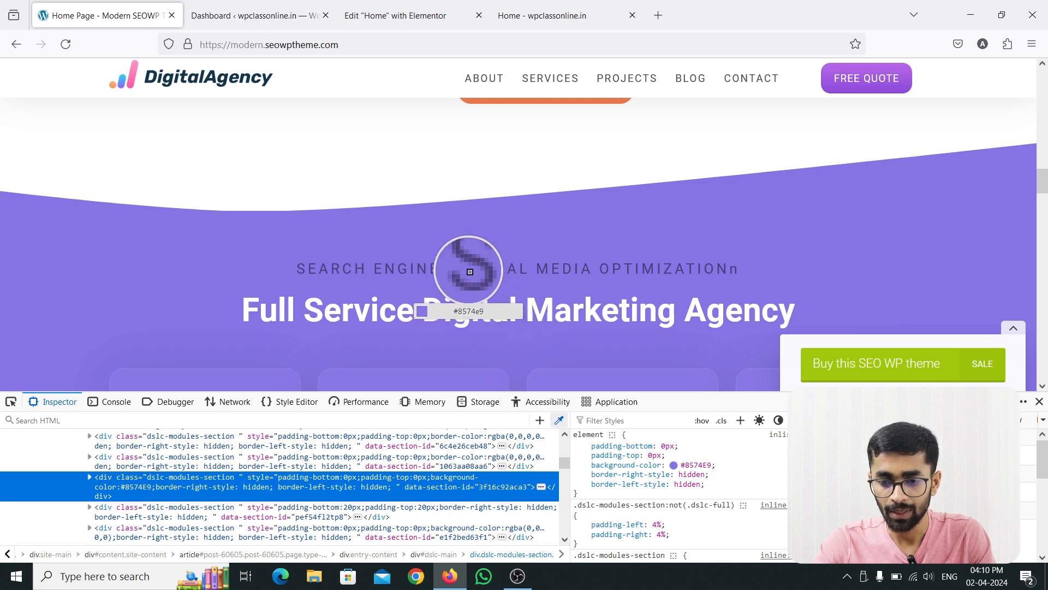
pyautogui.click(427, 273)
pyautogui.click(397, 8)
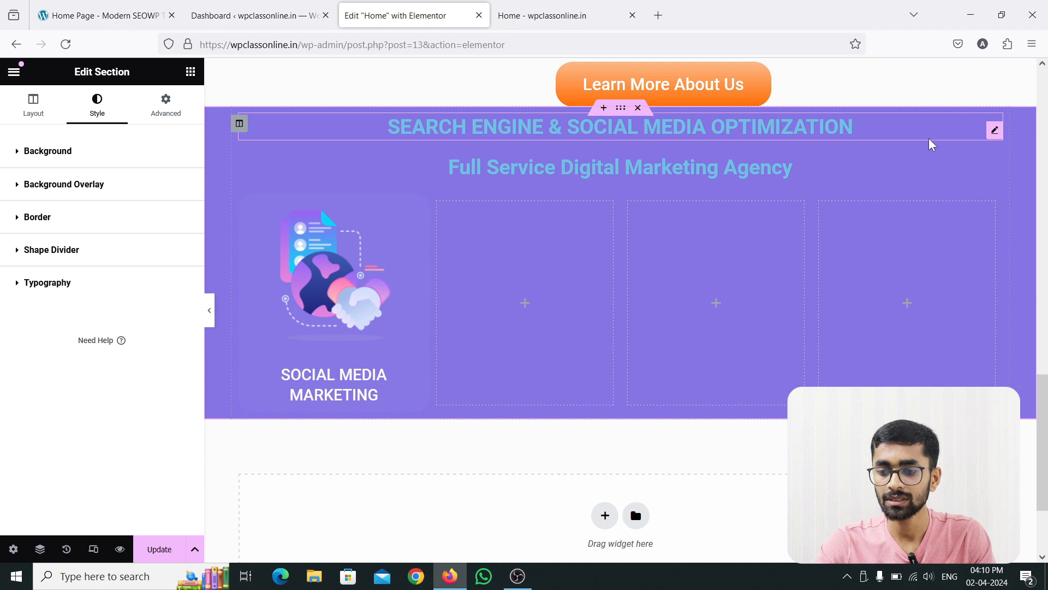
pyautogui.click(995, 130)
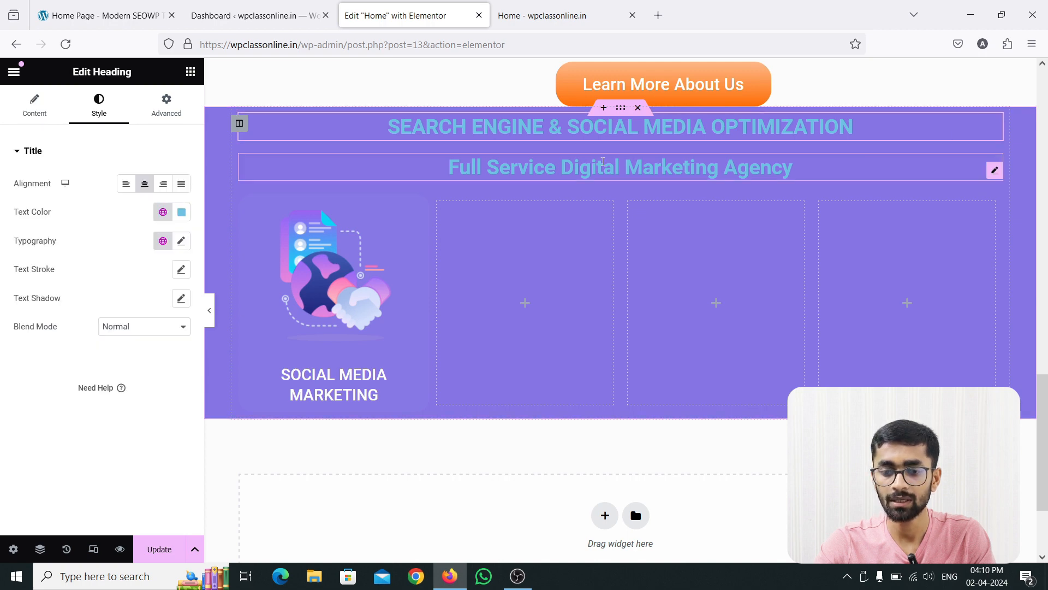
pyautogui.click(181, 212)
pyautogui.hotkey('ctrl', 'v')
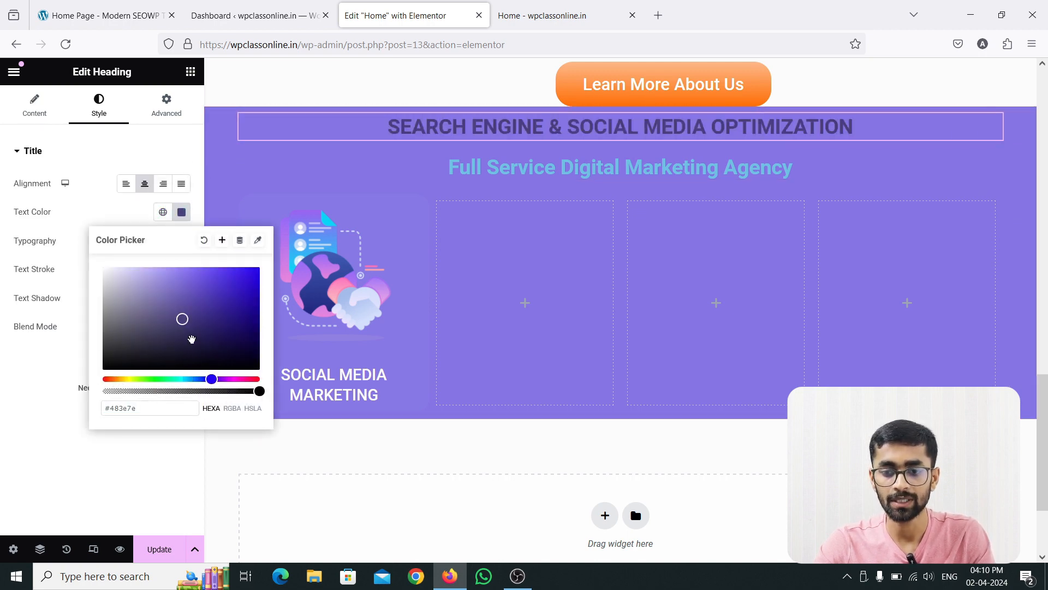
# Sample the reference main heading's white and apply #fefdff as the text color of the "Full Service Digital Marketing Agency" heading.
pyautogui.click(161, 17)
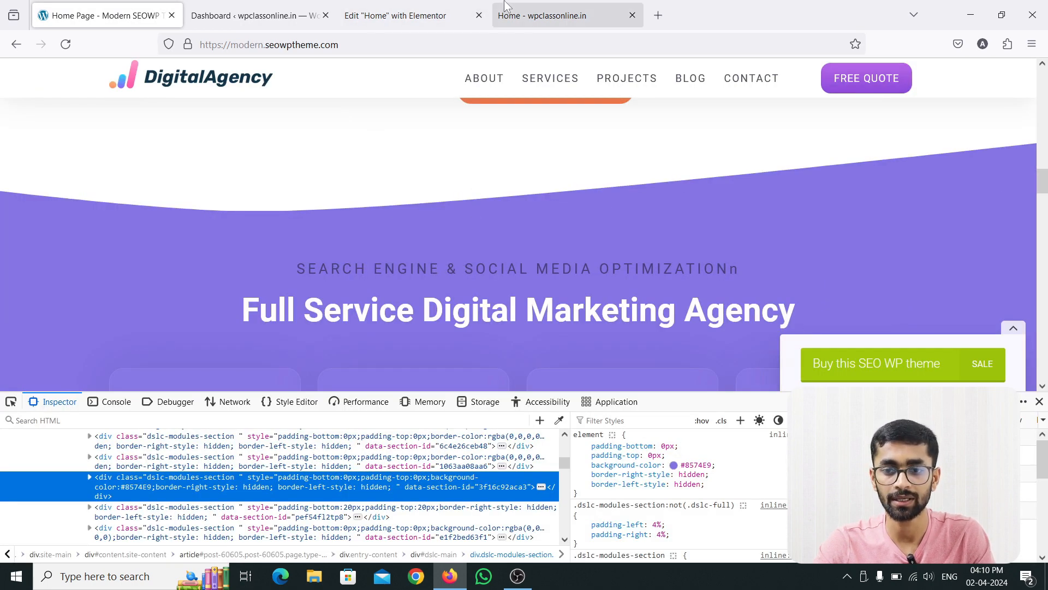
pyautogui.click(559, 419)
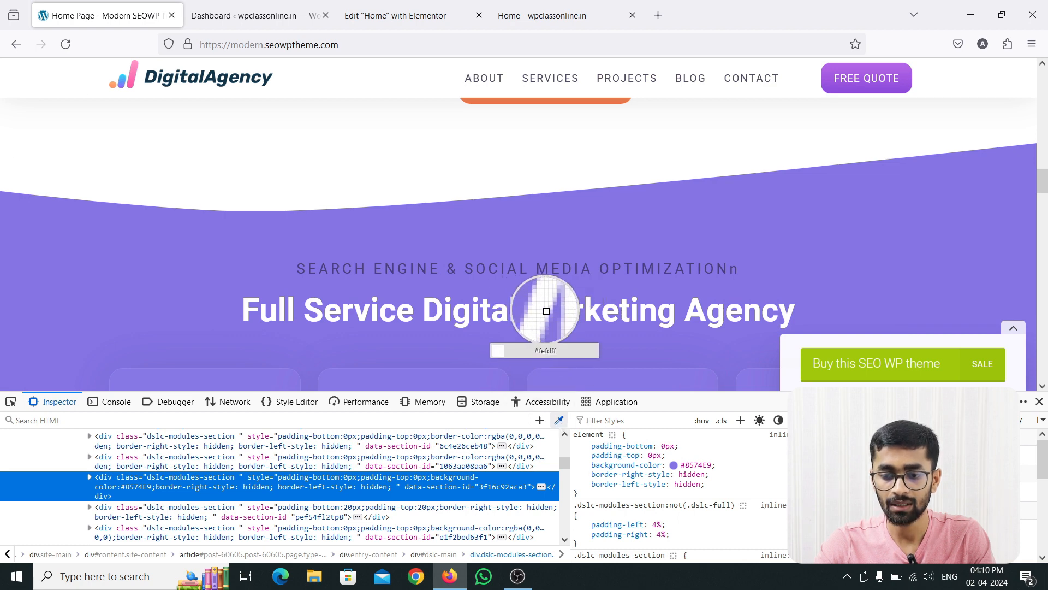
pyautogui.click(396, 15)
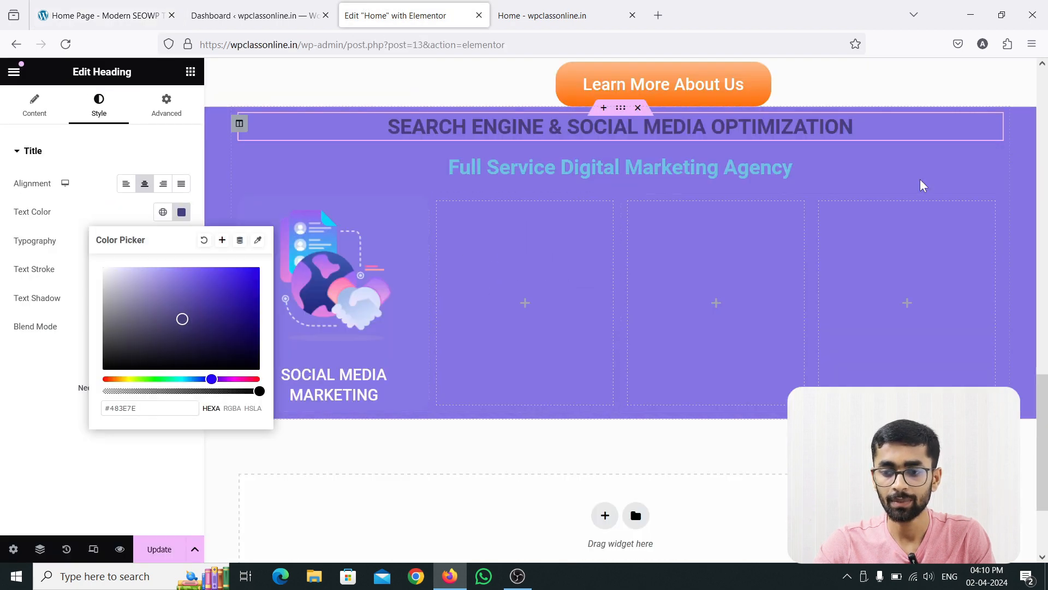
pyautogui.click(1002, 177)
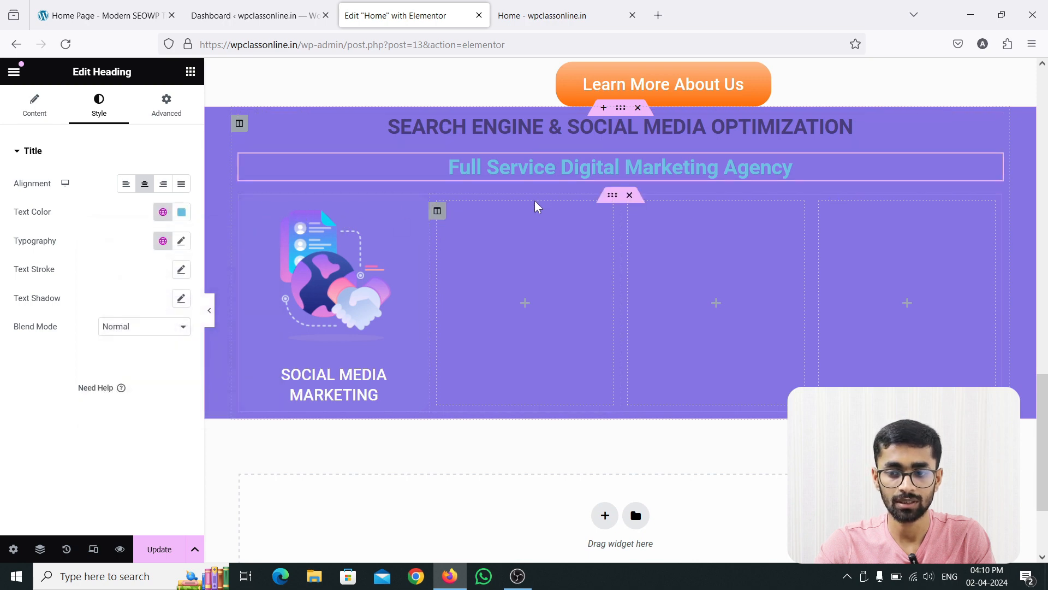
pyautogui.click(182, 213)
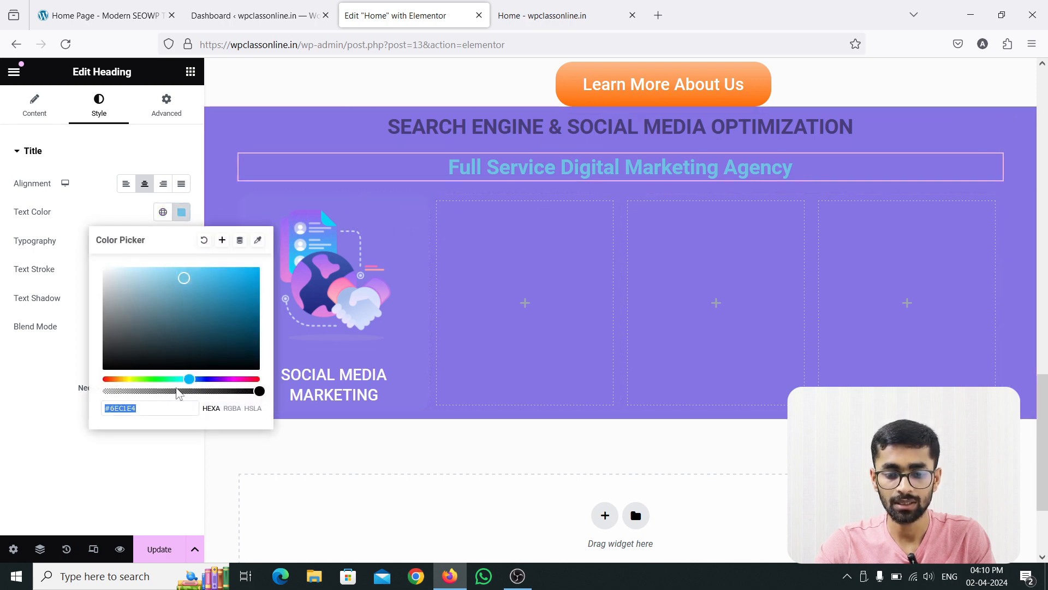
pyautogui.write('#fefdff')
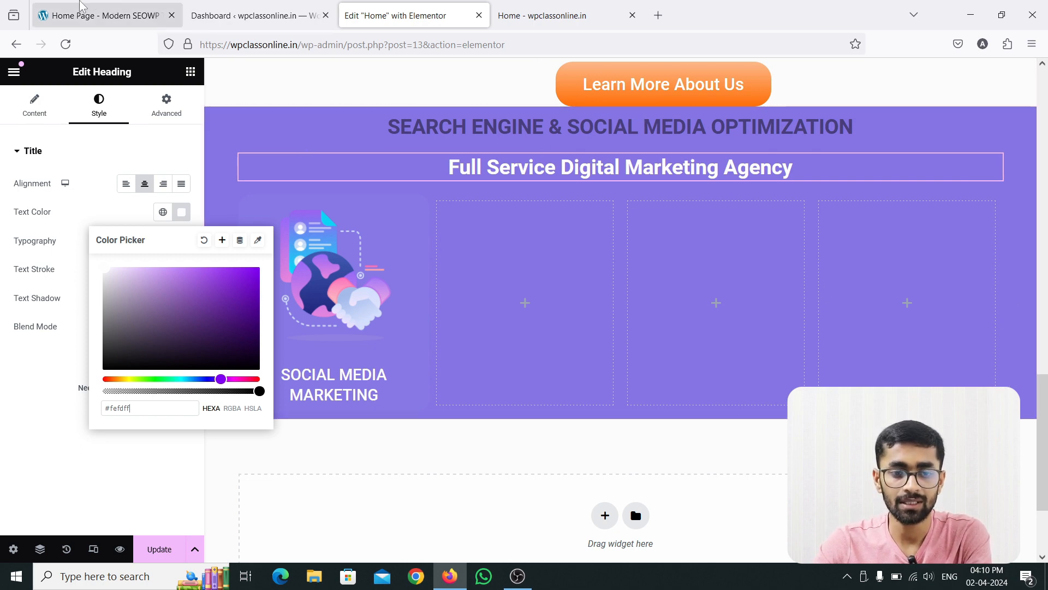
# Inspect the reference "SEARCH ENGINE & SOCIAL MEDIA OPTIMIZATION" text and examine its font size, weight, line height, letter spacing and family.
pyautogui.click(90, 15)
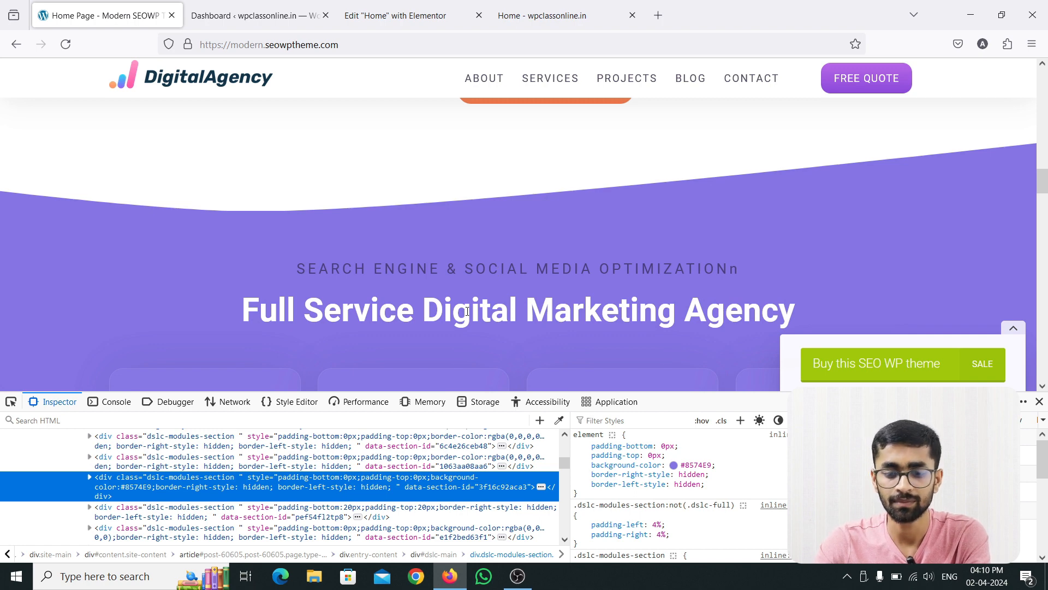
pyautogui.click(11, 402)
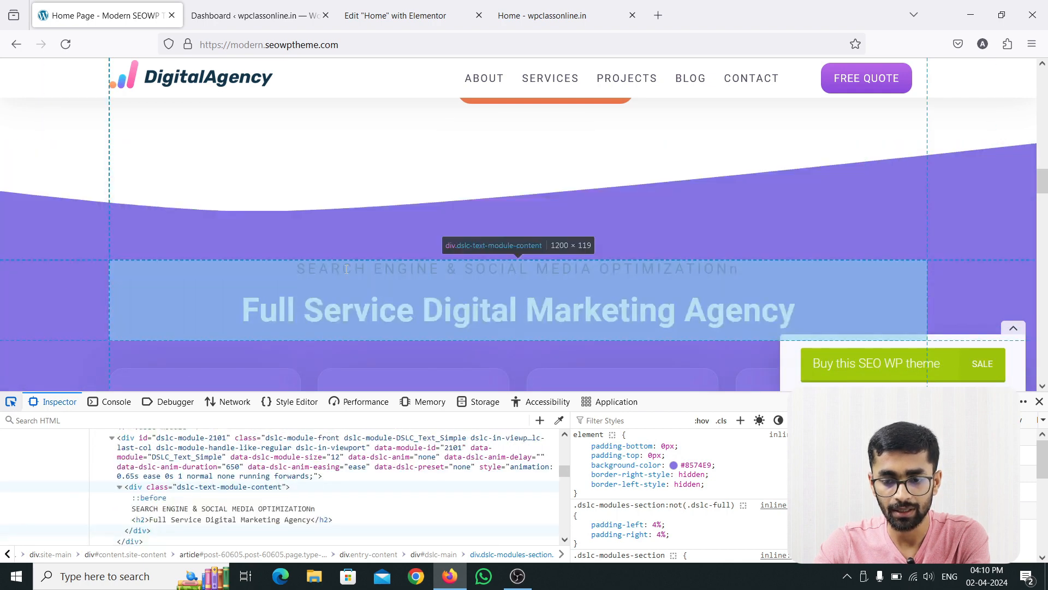
pyautogui.click(346, 268)
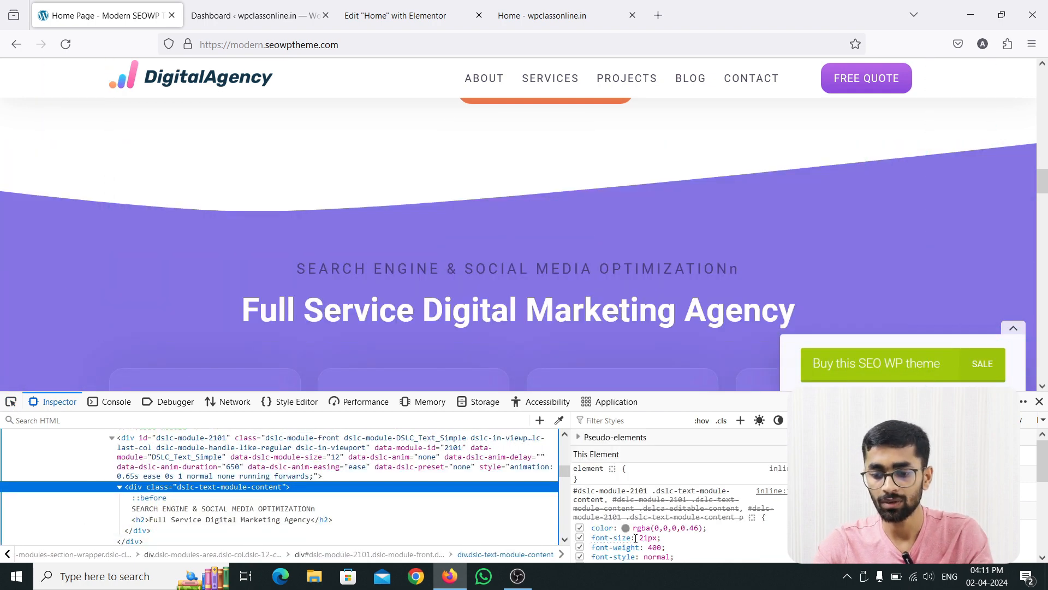
pyautogui.scroll(-3, 636, 538)
pyautogui.scroll(3, 650, 533)
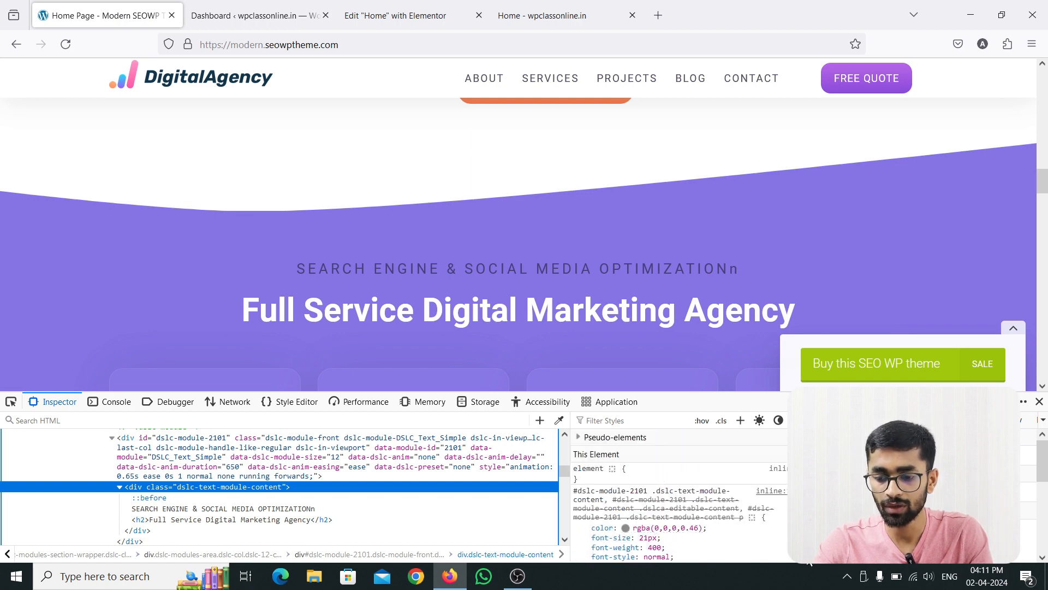
pyautogui.scroll(-2, 633, 490)
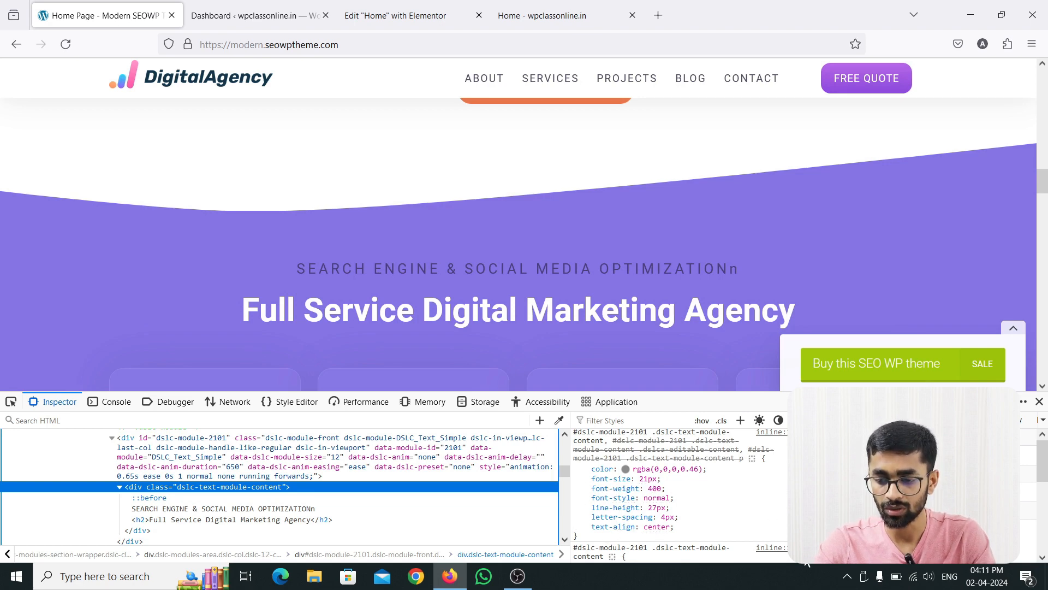
pyautogui.scroll(-3, 807, 562)
pyautogui.scroll(-5, 781, 546)
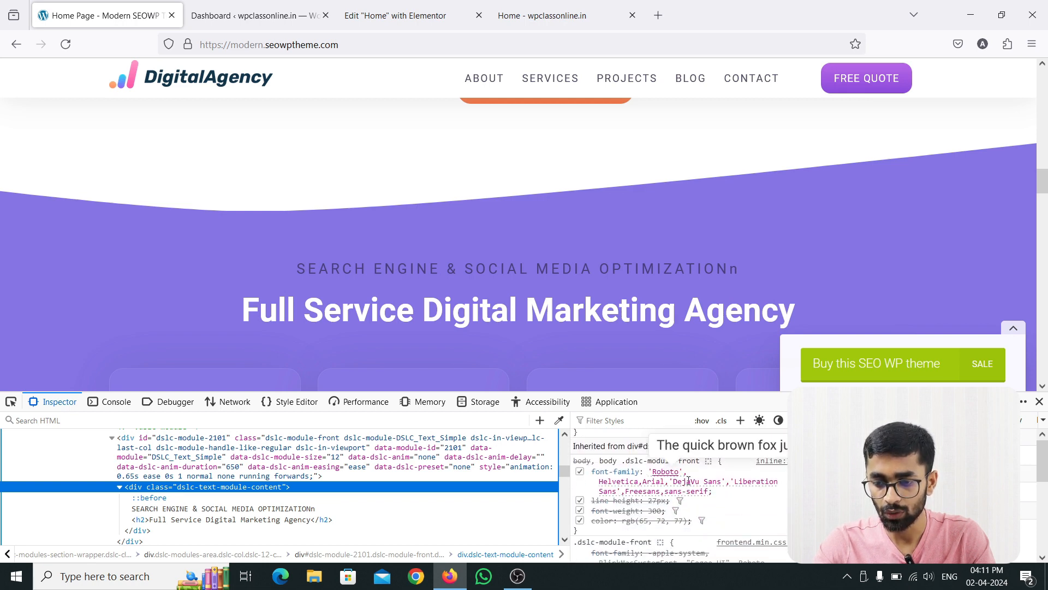
pyautogui.scroll(7, 679, 495)
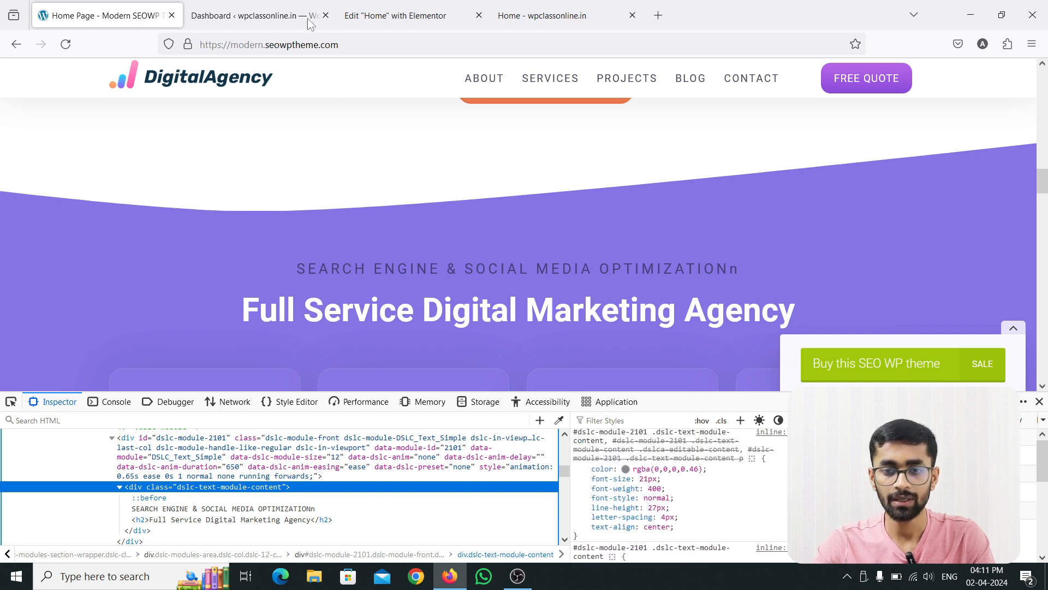
# Set the typography size of the "SEARCH ENGINE & SOCIAL MEDIA OPTIMIZATION" heading to 21 px in the Elementor editor.
pyautogui.click(377, 15)
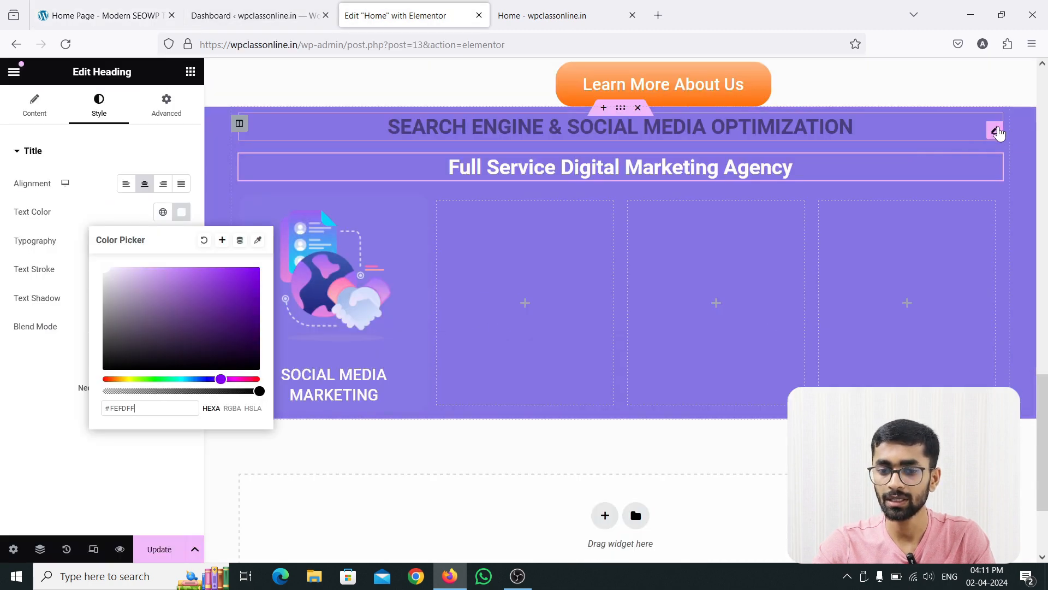
pyautogui.click(649, 131)
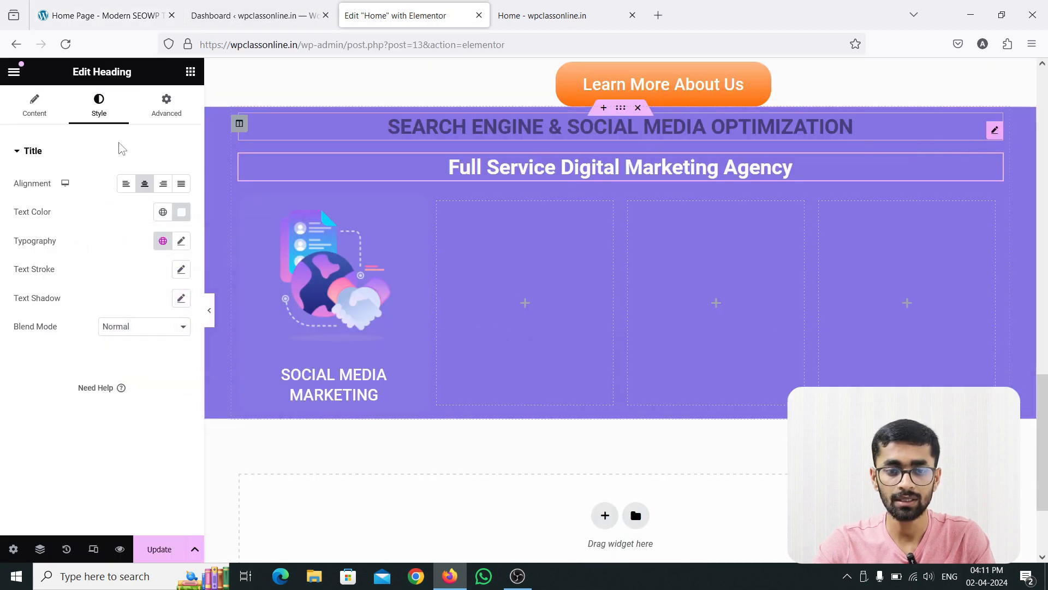
pyautogui.click(182, 245)
pyautogui.click(153, 348)
pyautogui.write('21')
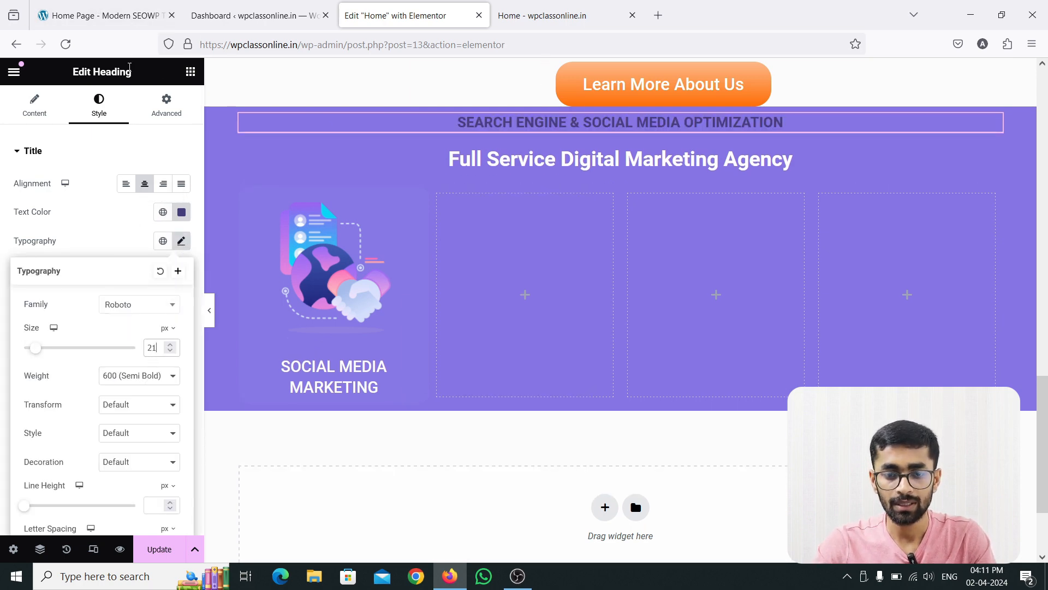
# Check the reference subheading's font weight and set the "SEARCH ENGINE & SOCIAL MEDIA OPTIMIZATION" heading's weight to 400 (Normal).
pyautogui.click(138, 383)
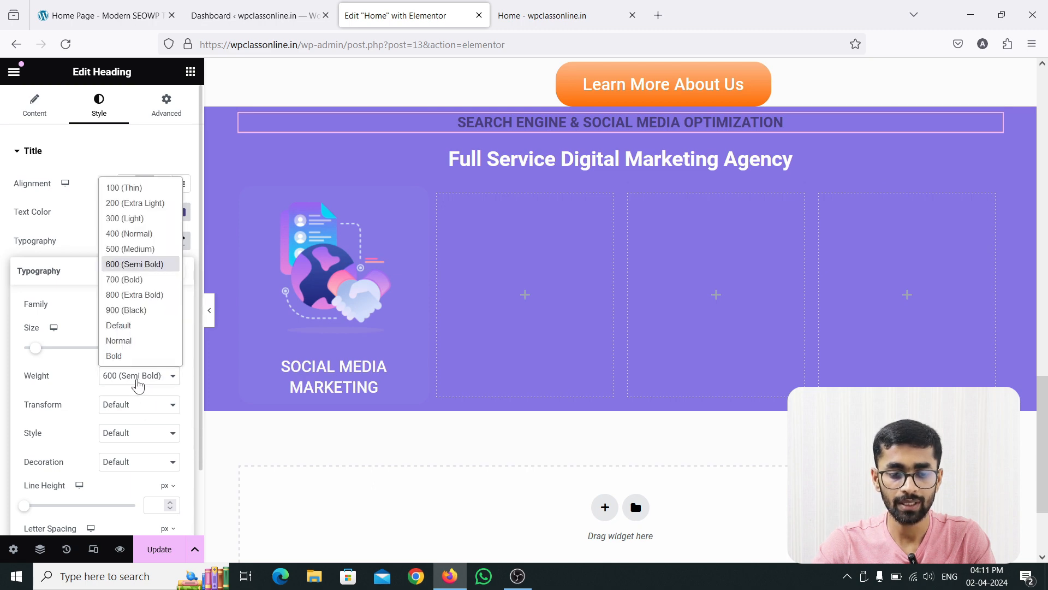
pyautogui.click(137, 384)
pyautogui.click(77, 20)
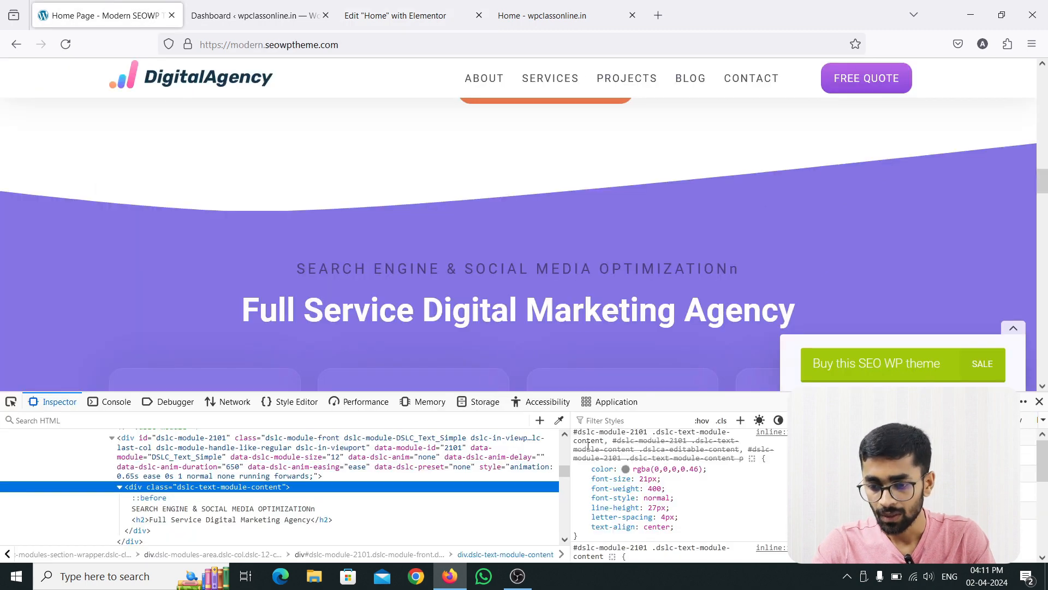
pyautogui.click(405, 21)
pyautogui.click(145, 382)
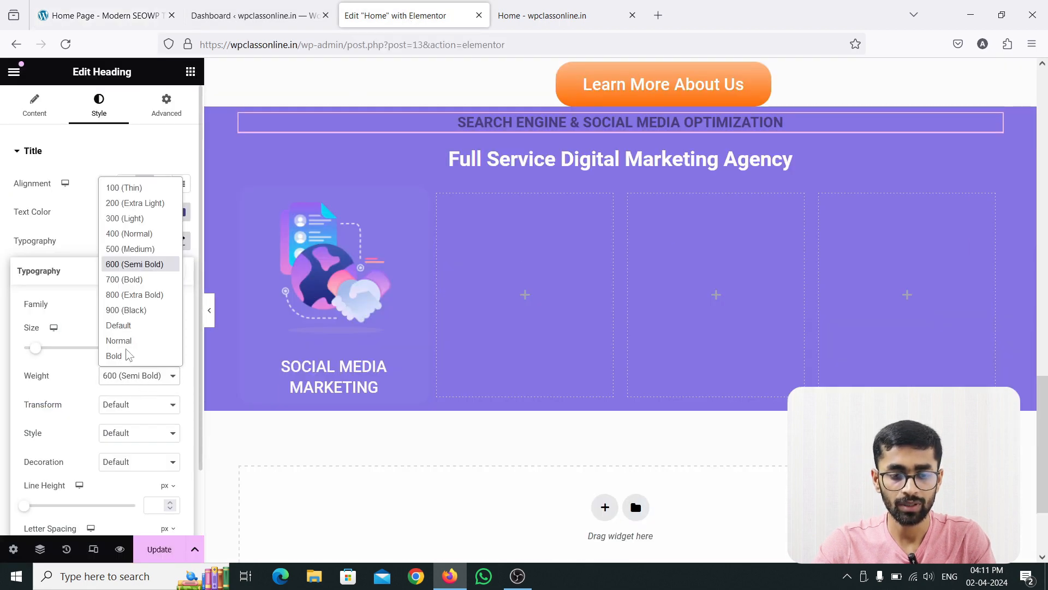
pyautogui.click(122, 235)
# Compare with the reference subheading's spacing and set the "SEARCH ENGINE & SOCIAL MEDIA OPTIMIZATION" heading's letter spacing to 4 px.
pyautogui.click(127, 19)
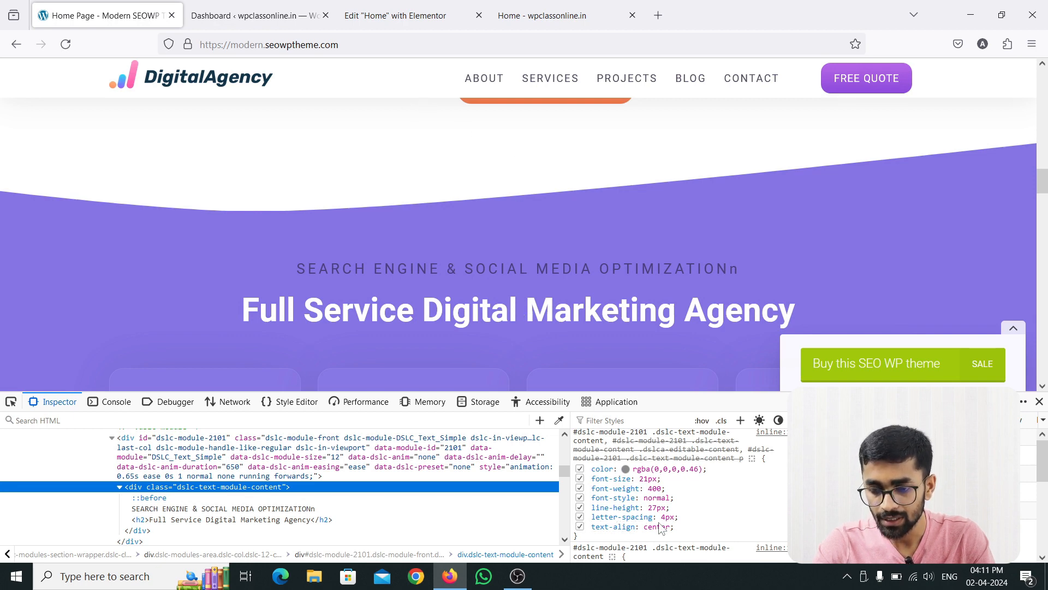
pyautogui.click(405, 15)
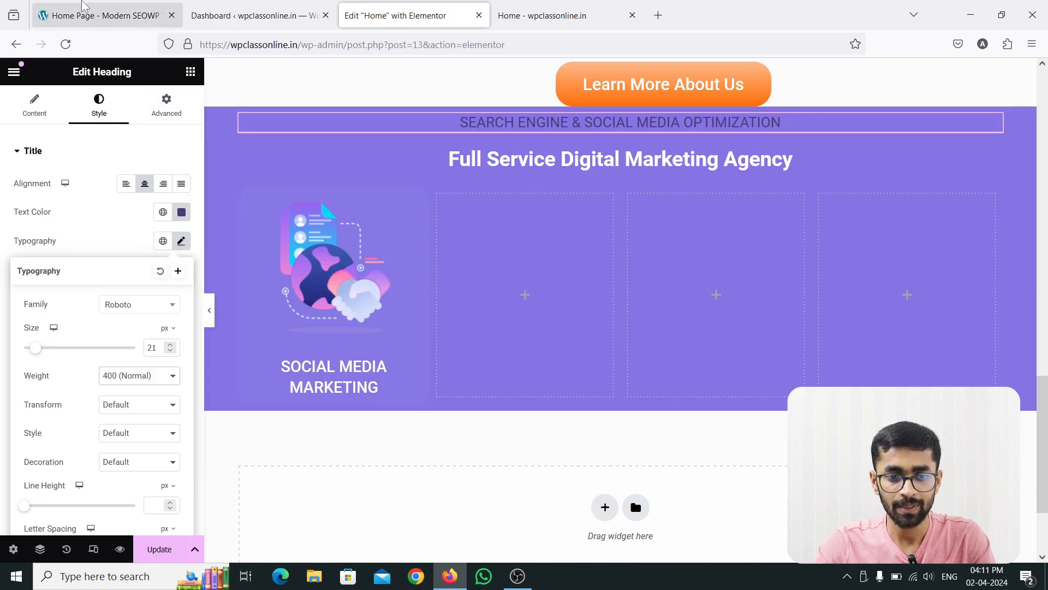
pyautogui.click(93, 15)
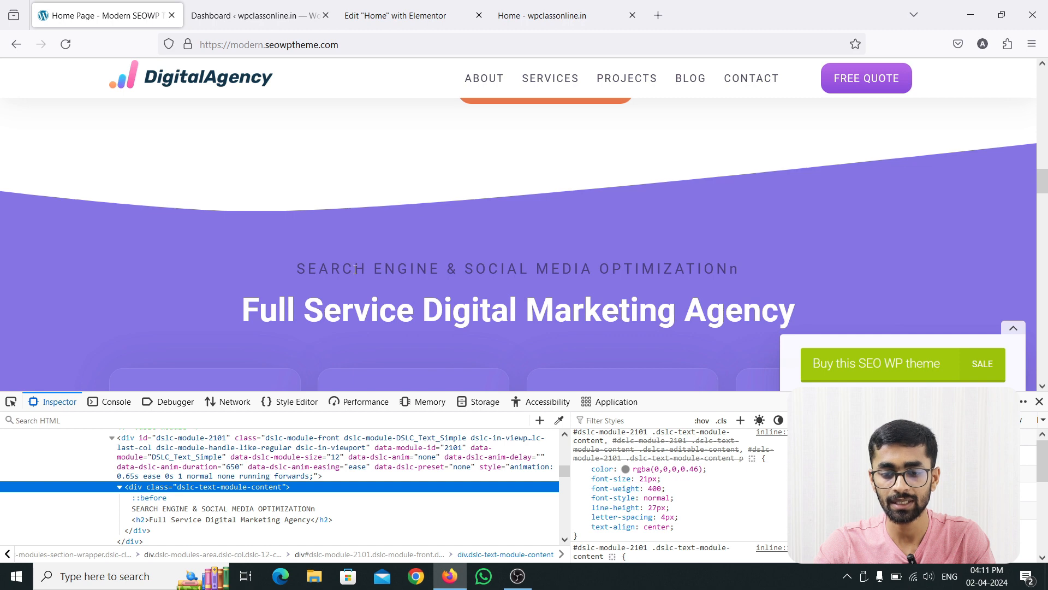
pyautogui.click(415, 15)
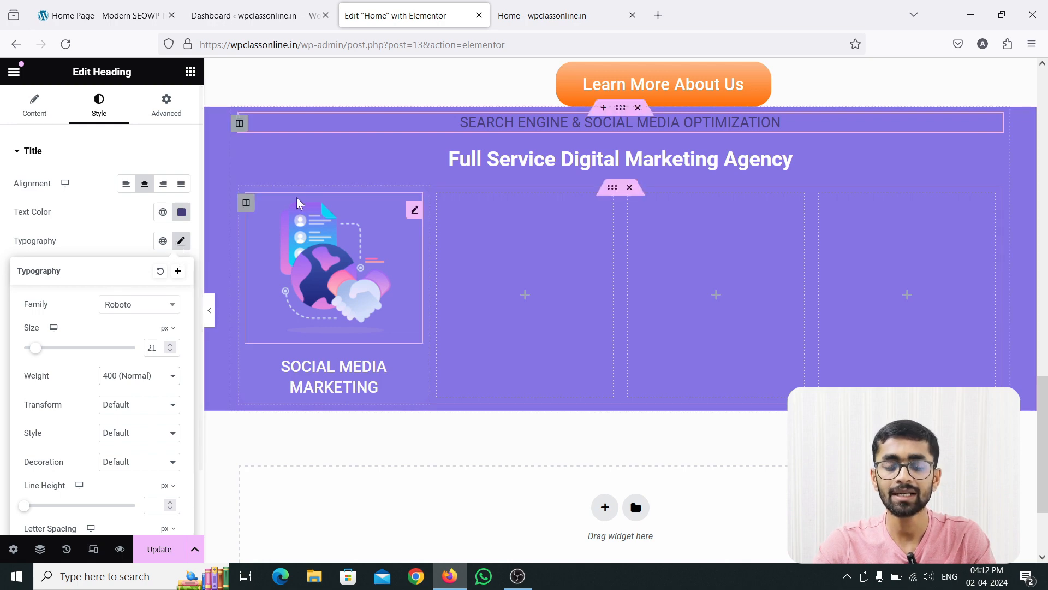
pyautogui.click(87, 11)
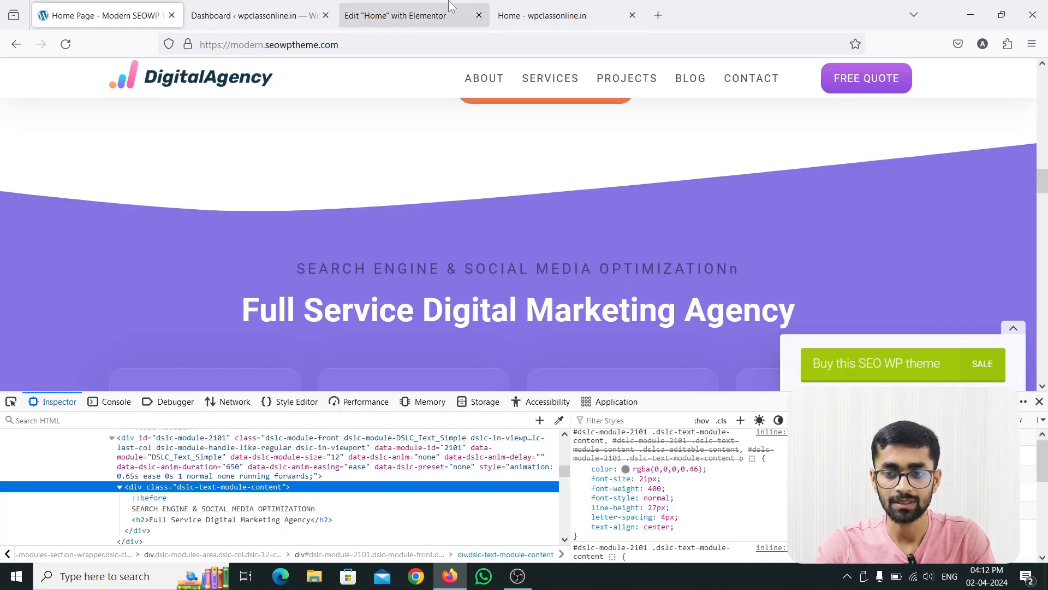
pyautogui.click(395, 15)
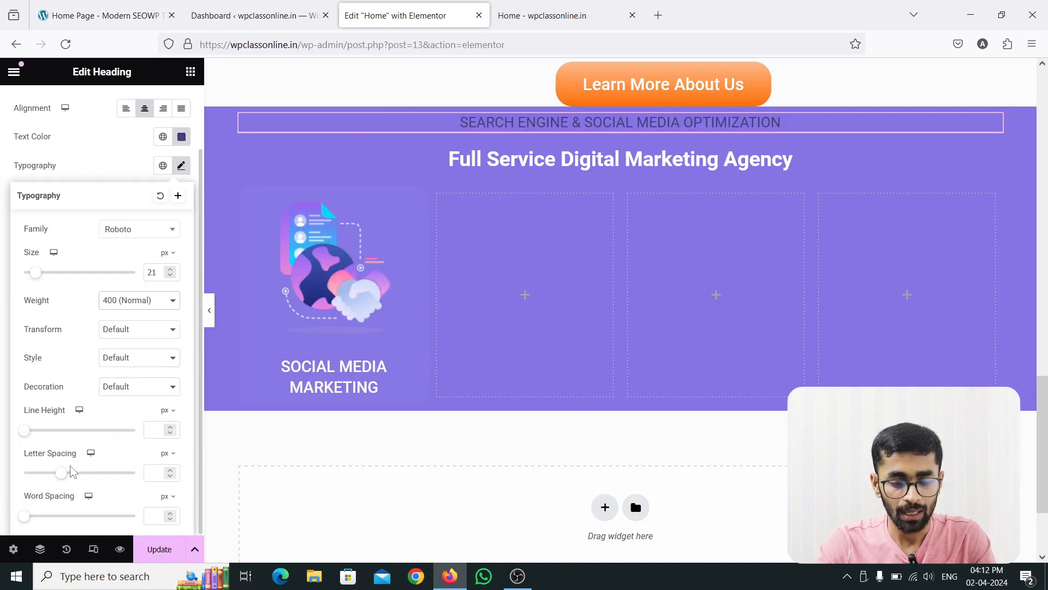
pyautogui.click(152, 471)
pyautogui.write('4')
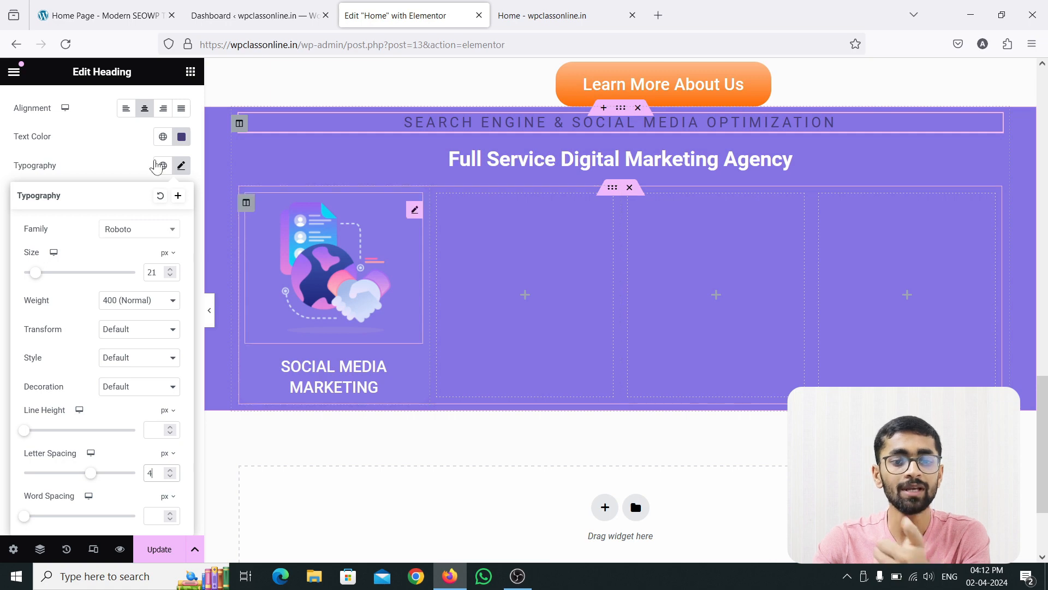
# Inspect the reference "Full Service Digital Marketing Agency" heading and examine its font size, weight, line height and letter spacing.
pyautogui.click(104, 16)
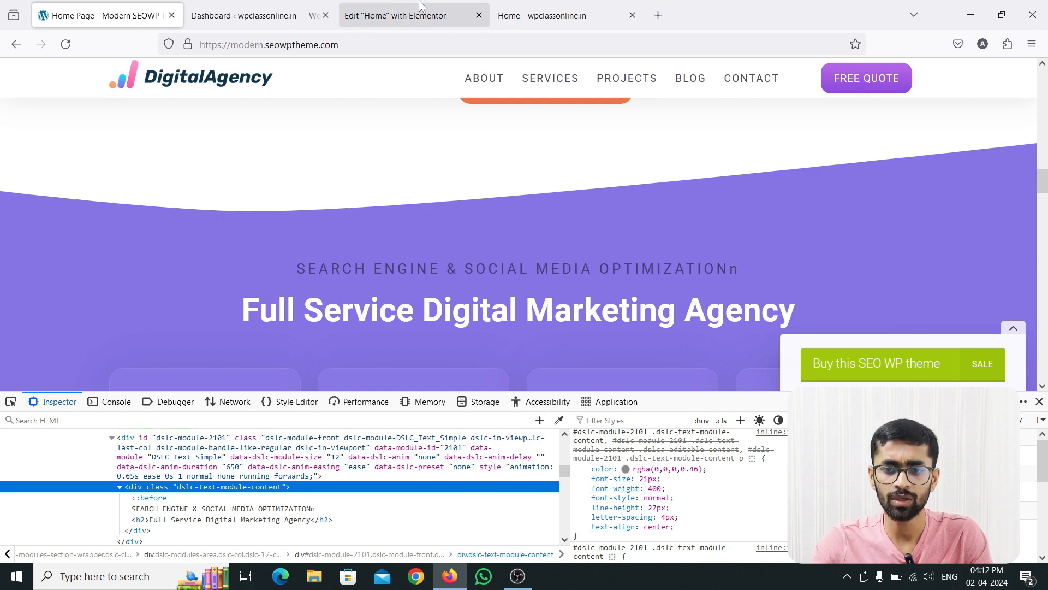
pyautogui.click(409, 15)
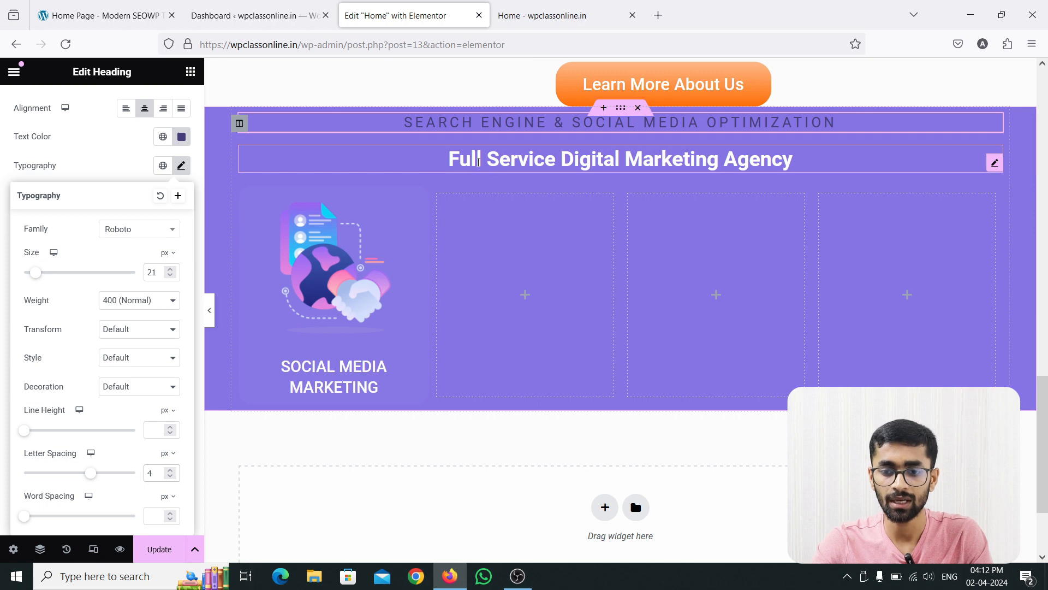
pyautogui.click(104, 15)
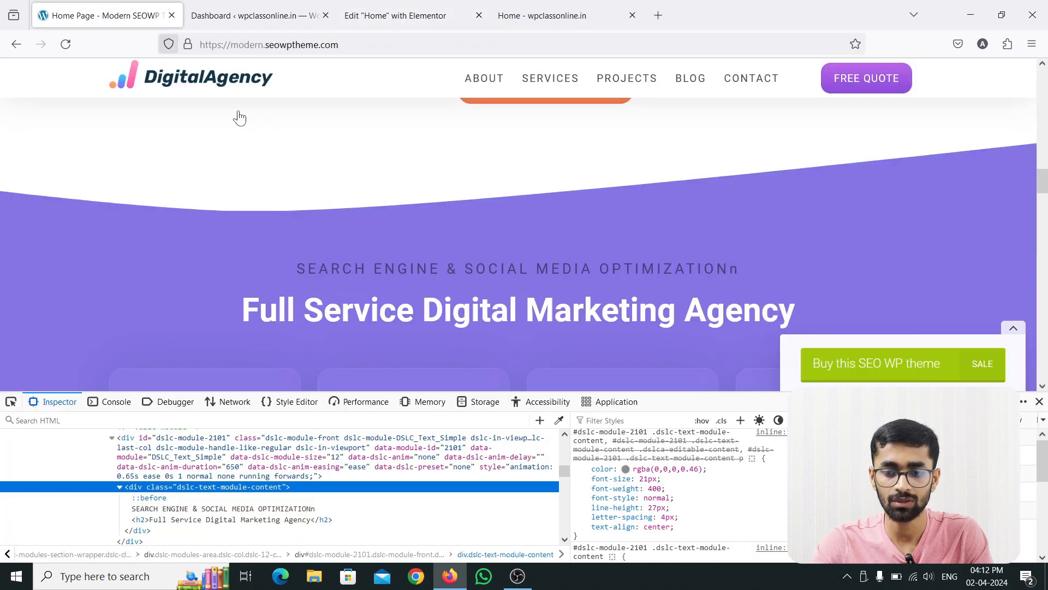
pyautogui.click(11, 402)
pyautogui.click(290, 312)
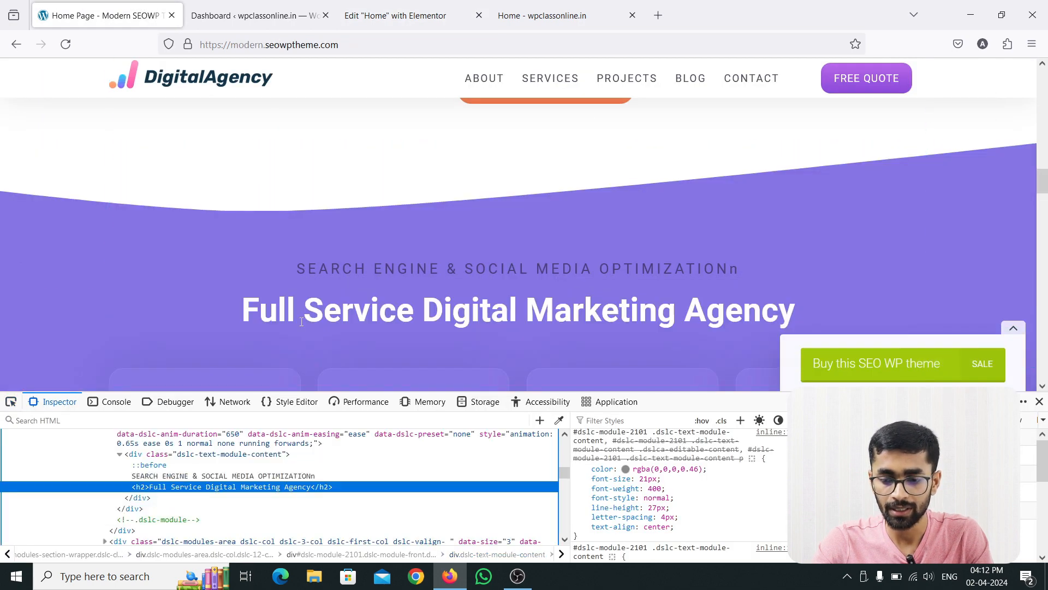
pyautogui.scroll(2, 668, 495)
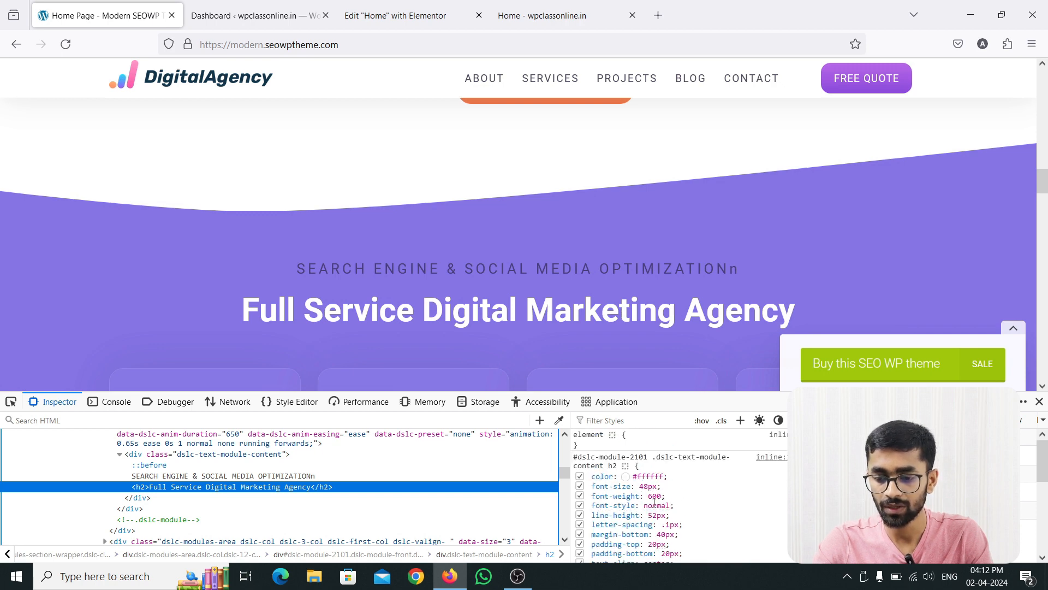
# Set the typography size of the "Full Service Digital Marketing Agency" heading to 48 px in the Elementor editor.
pyautogui.click(380, 12)
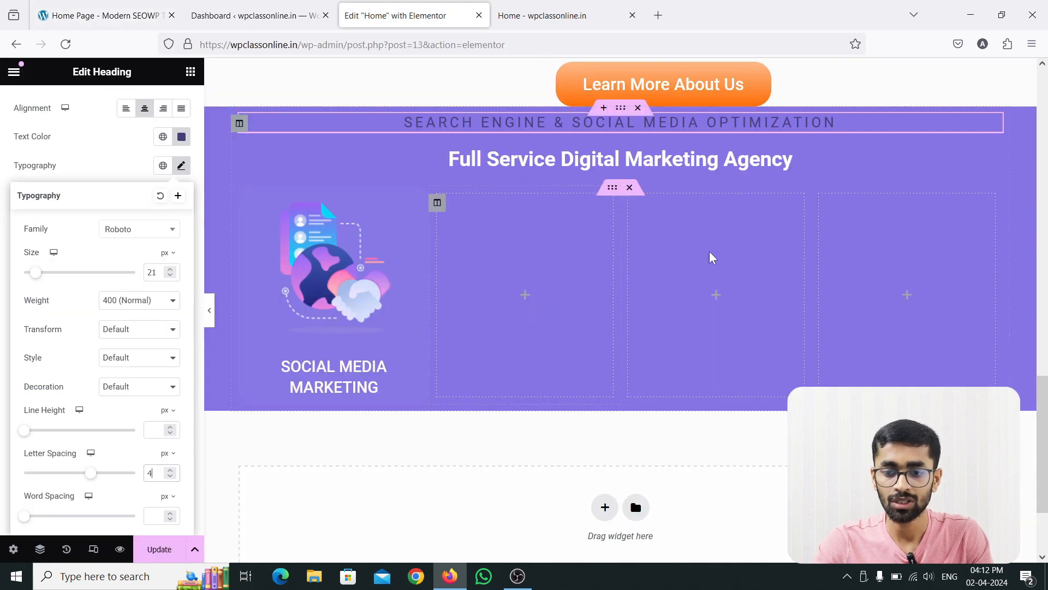
pyautogui.click(990, 162)
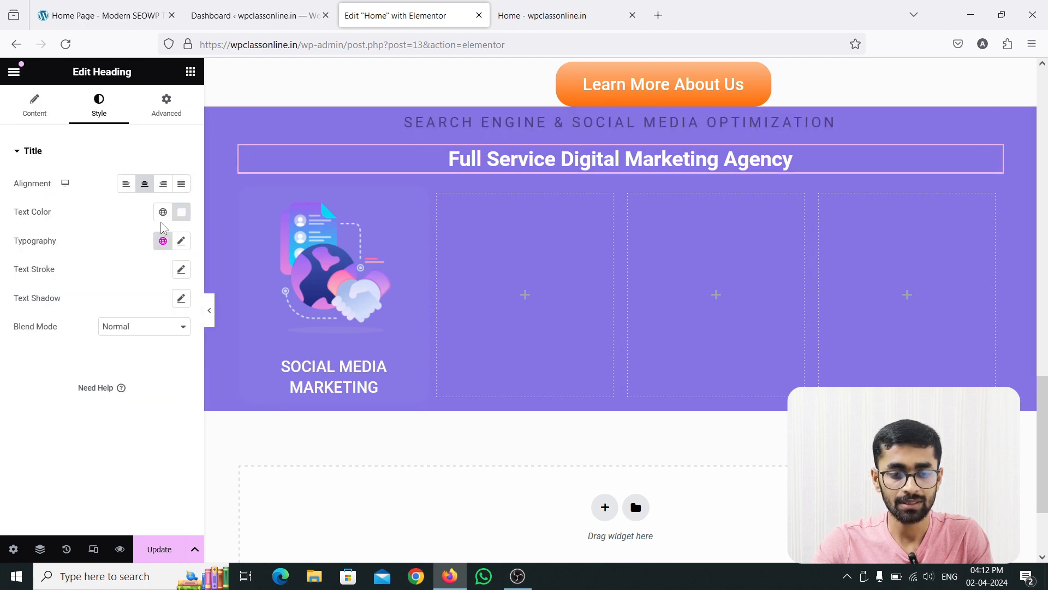
pyautogui.click(182, 242)
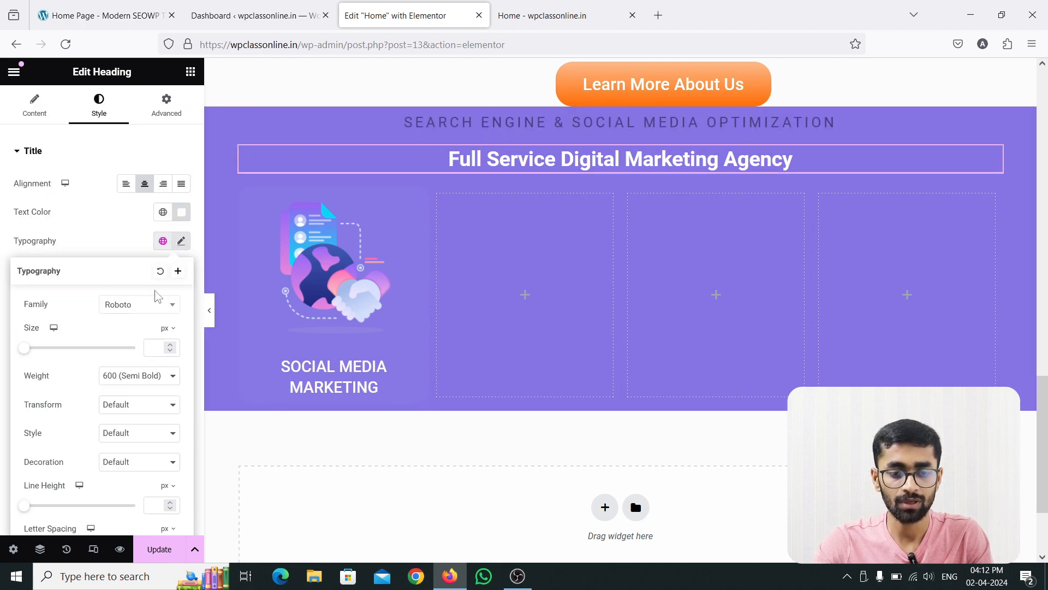
pyautogui.click(151, 347)
pyautogui.write('48')
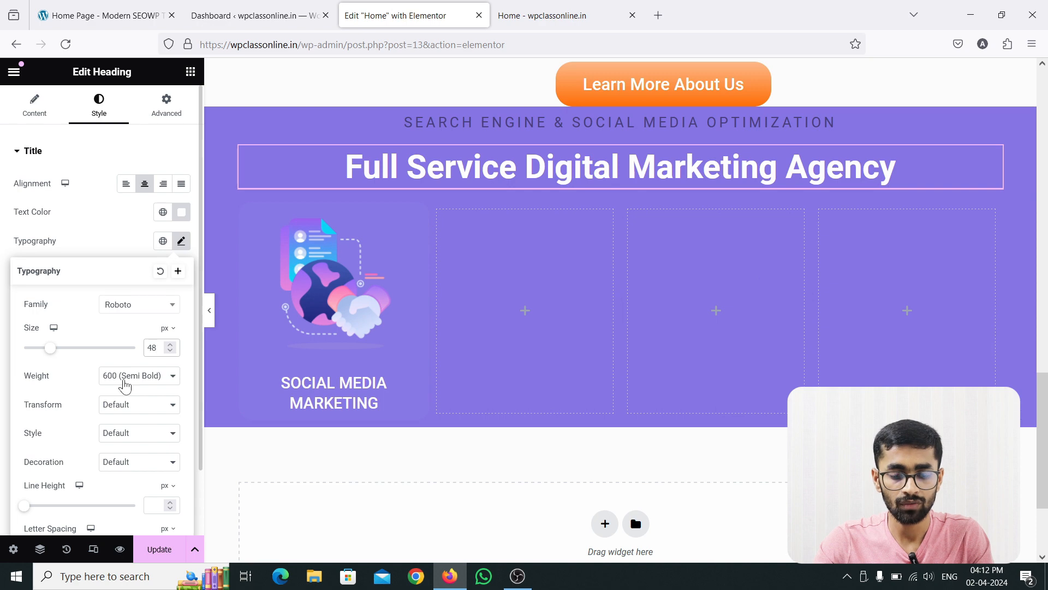
# Recheck the reference styles and set the "Full Service Digital Marketing Agency" heading's line height to 52 px and letter spacing to 1 px.
pyautogui.click(119, 6)
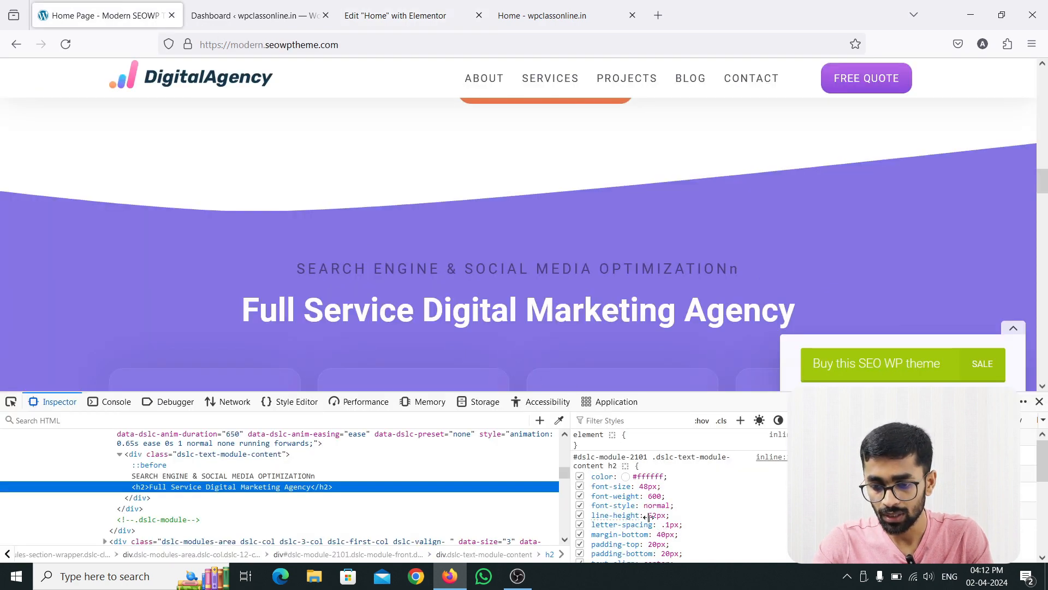
pyautogui.click(395, 15)
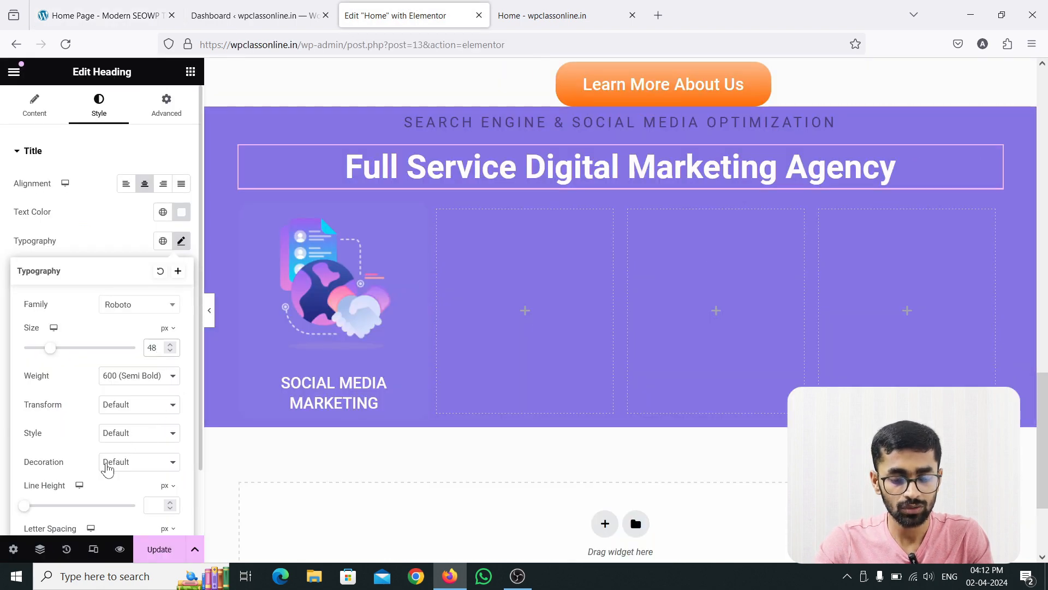
pyautogui.scroll(-2, 107, 462)
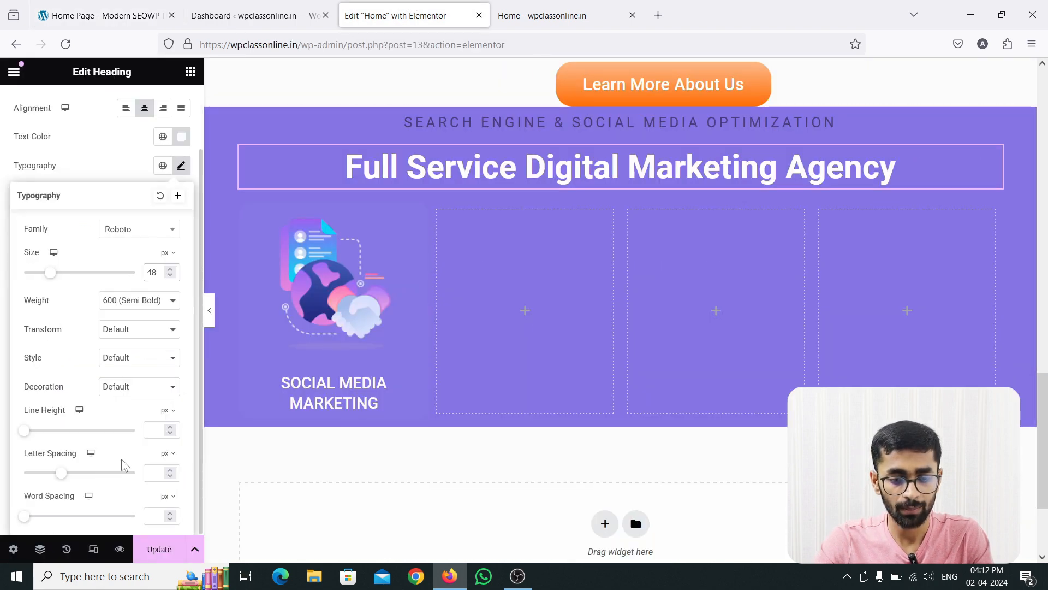
pyautogui.click(156, 430)
pyautogui.write('52')
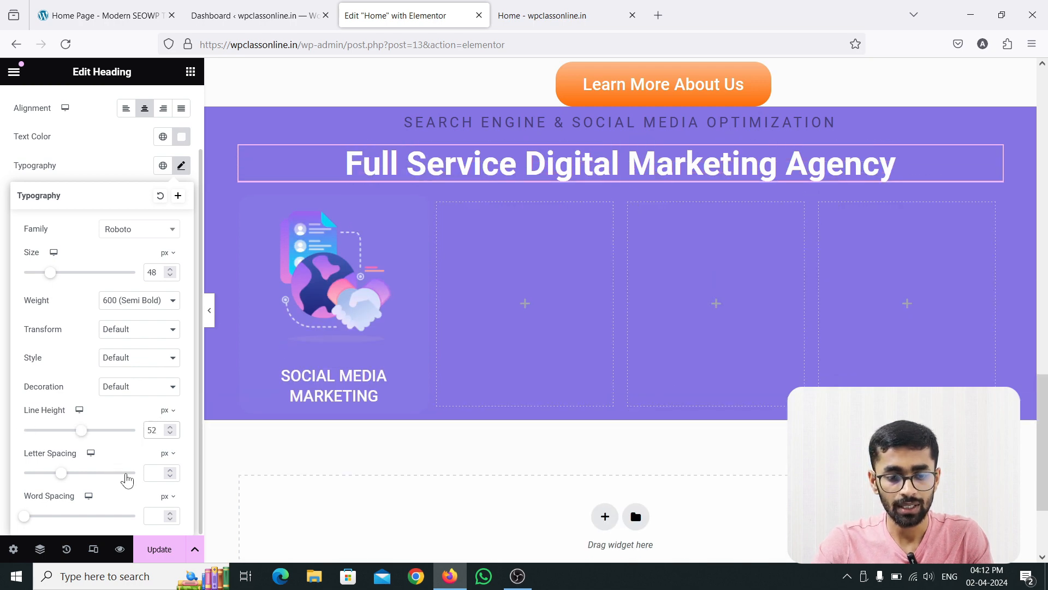
pyautogui.click(155, 473)
pyautogui.write('1')
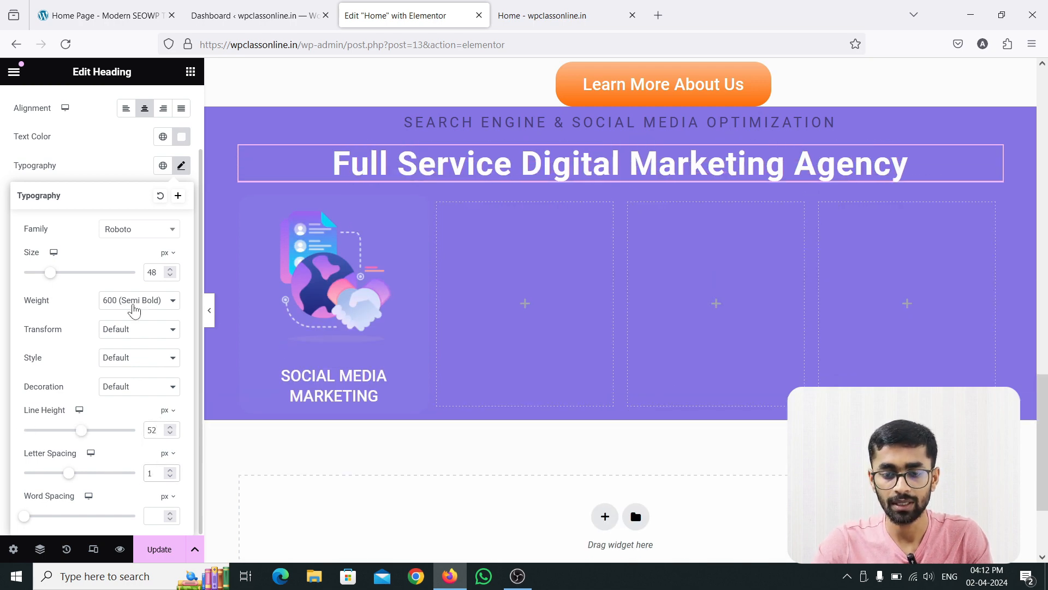
# Examine the reference main heading's font family in its inspected styles and return to the Elementor editor.
pyautogui.click(103, 15)
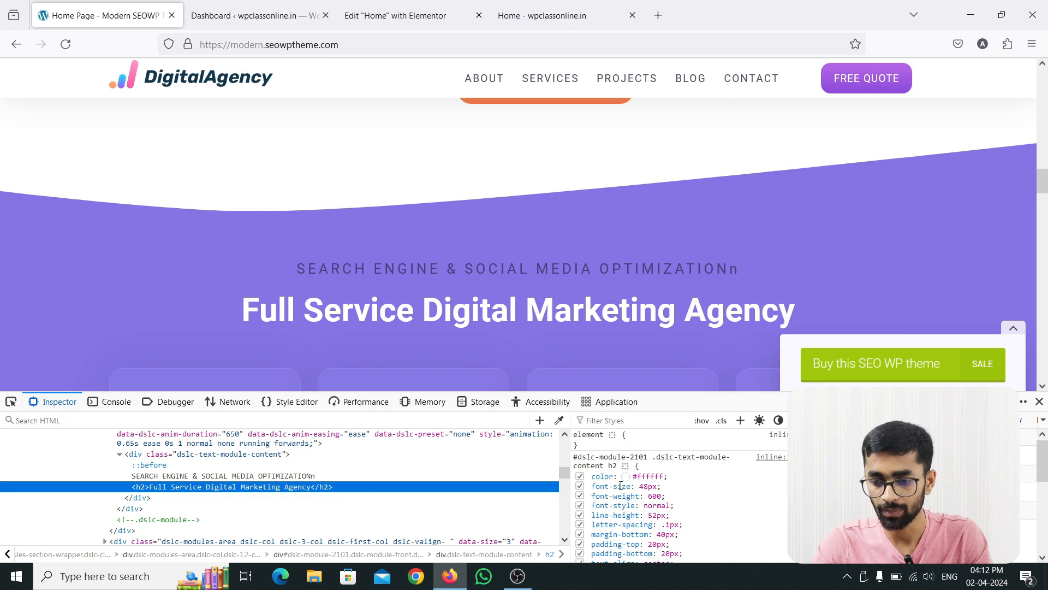
pyautogui.scroll(-3, 663, 516)
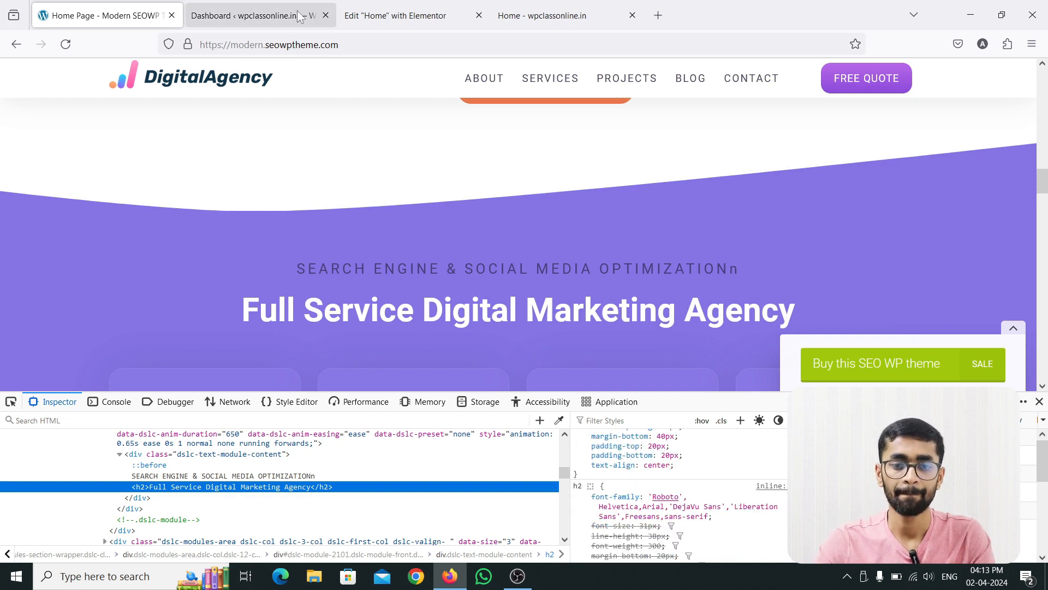
pyautogui.click(421, 12)
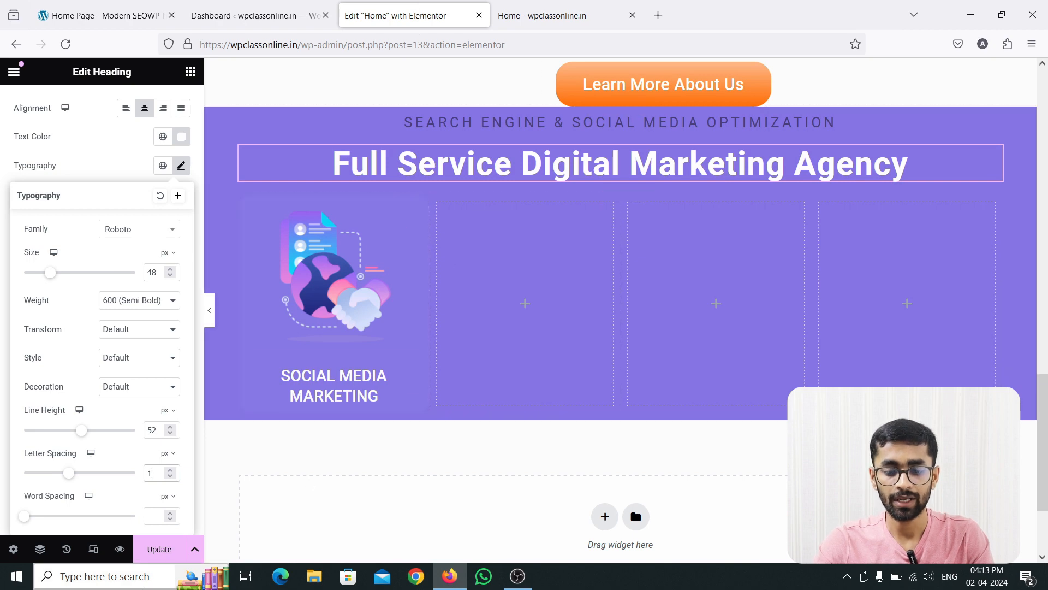
# Save the Home page changes and reload the live page to check the purple section.
pyautogui.click(160, 546)
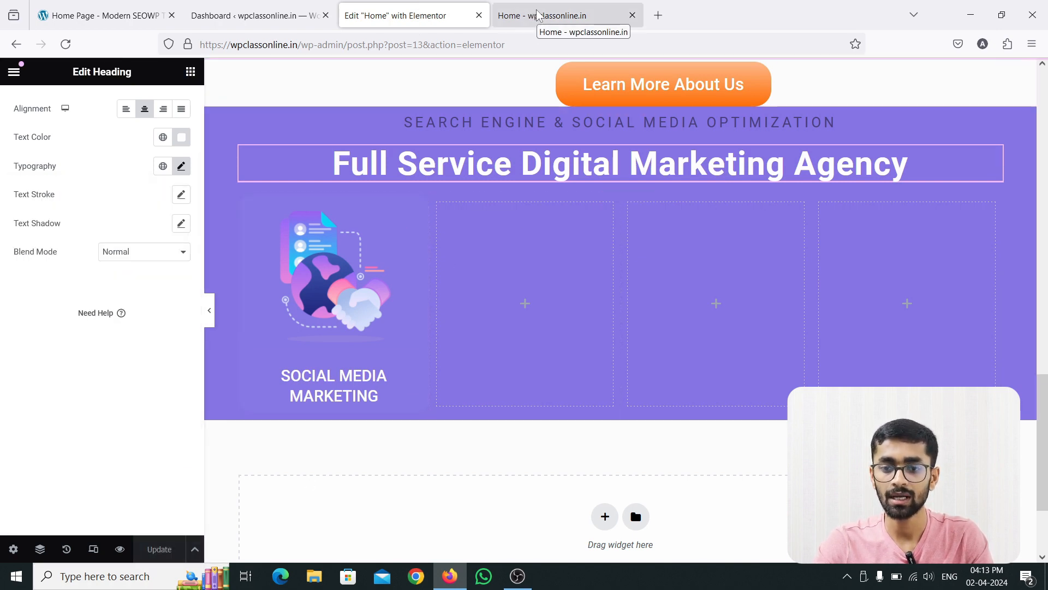
pyautogui.click(529, 17)
pyautogui.press('F5')
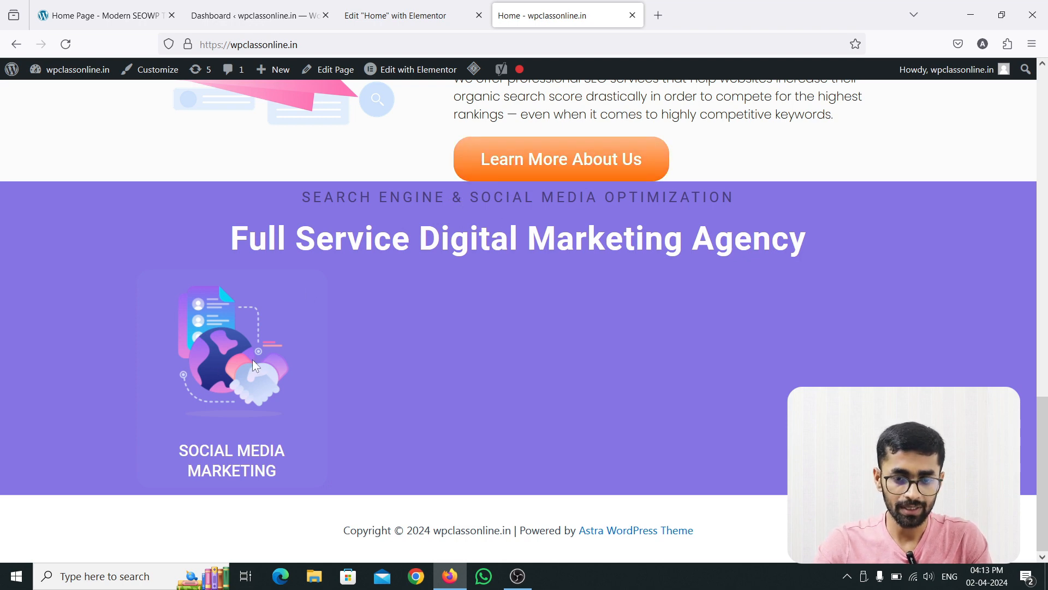
# Close the developer tools on the reference site and examine the styling of its four service cards.
pyautogui.click(109, 15)
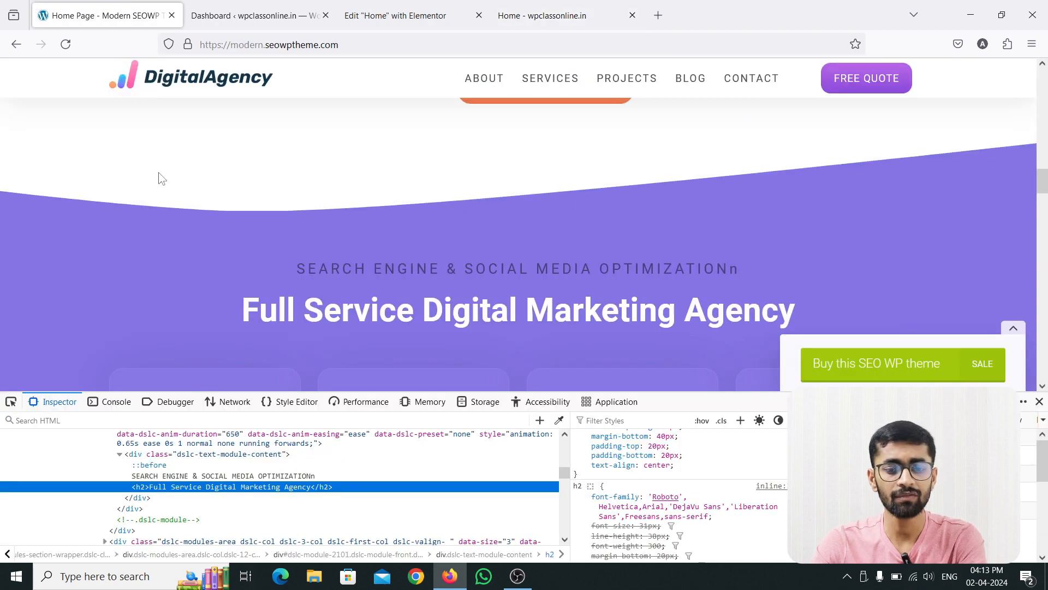
pyautogui.press('F12')
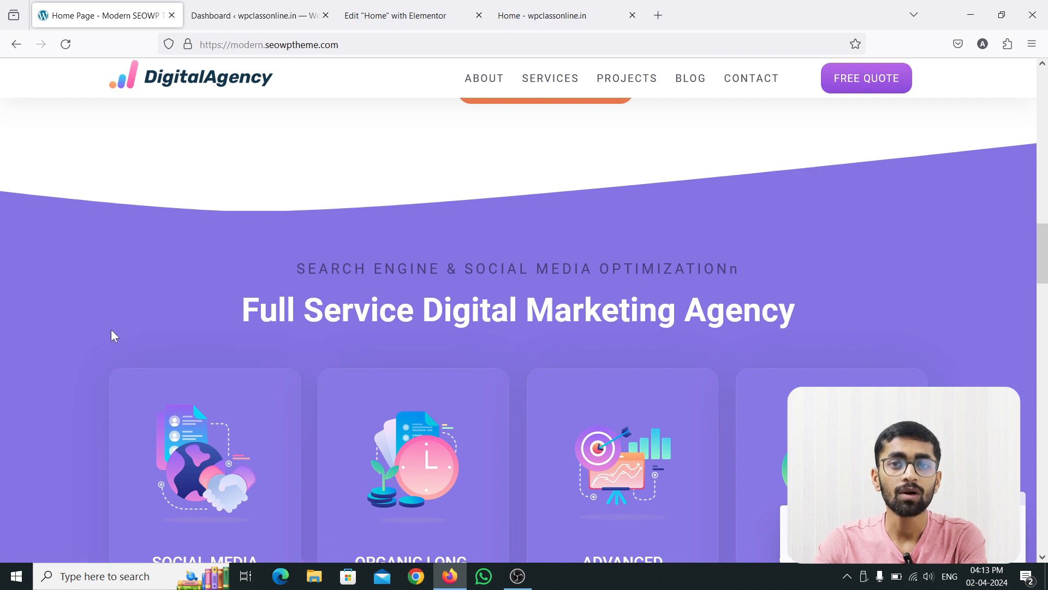
pyautogui.scroll(-5, 18, 347)
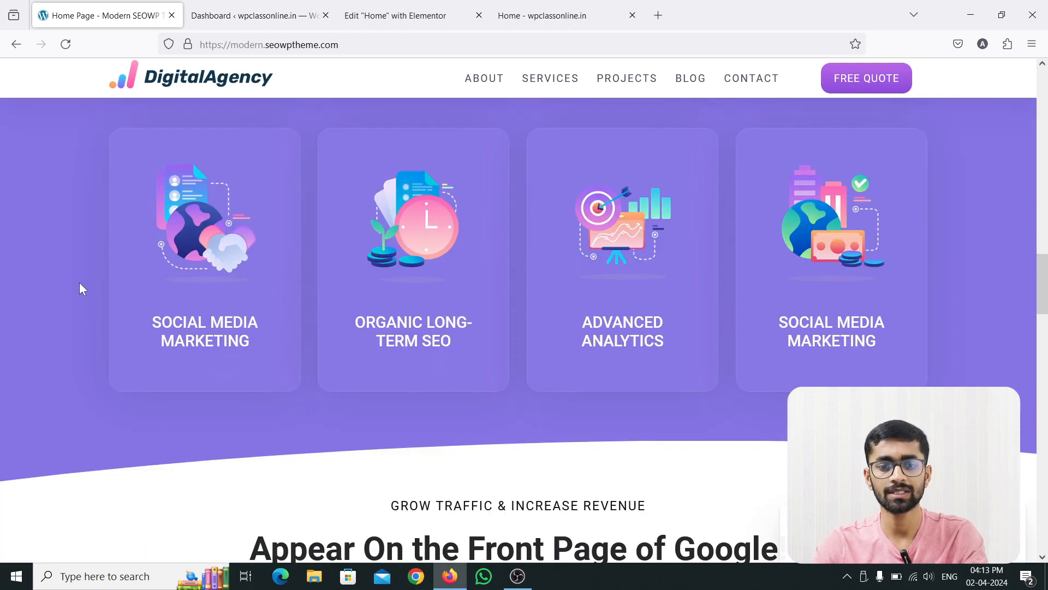
# In the Elementor editor, add a box shadow with blur 10 and spread -5 to the "Social Media Marketing" card column's normal state.
pyautogui.click(382, 17)
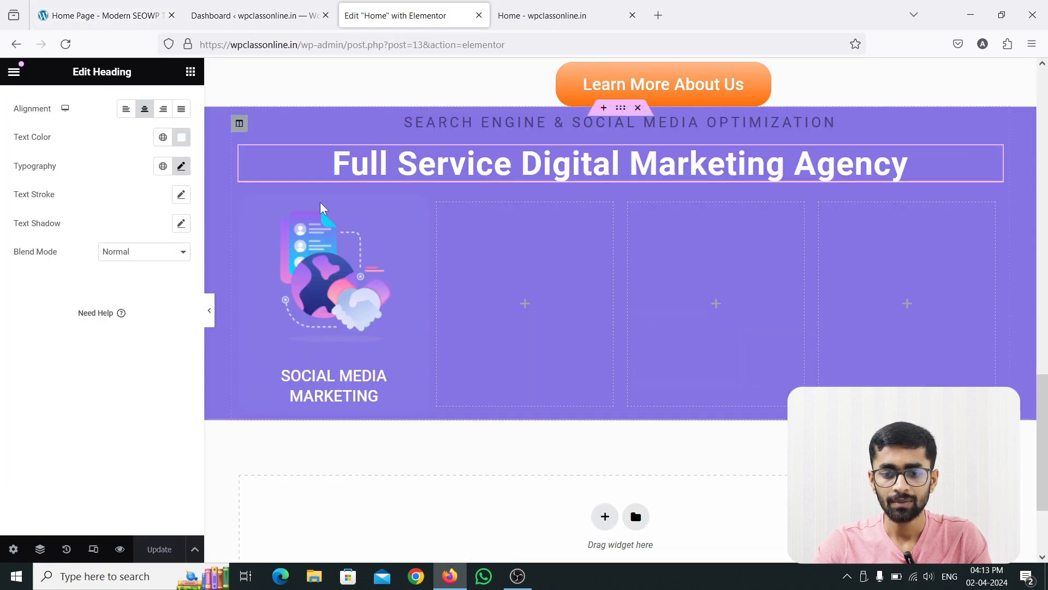
pyautogui.click(246, 212)
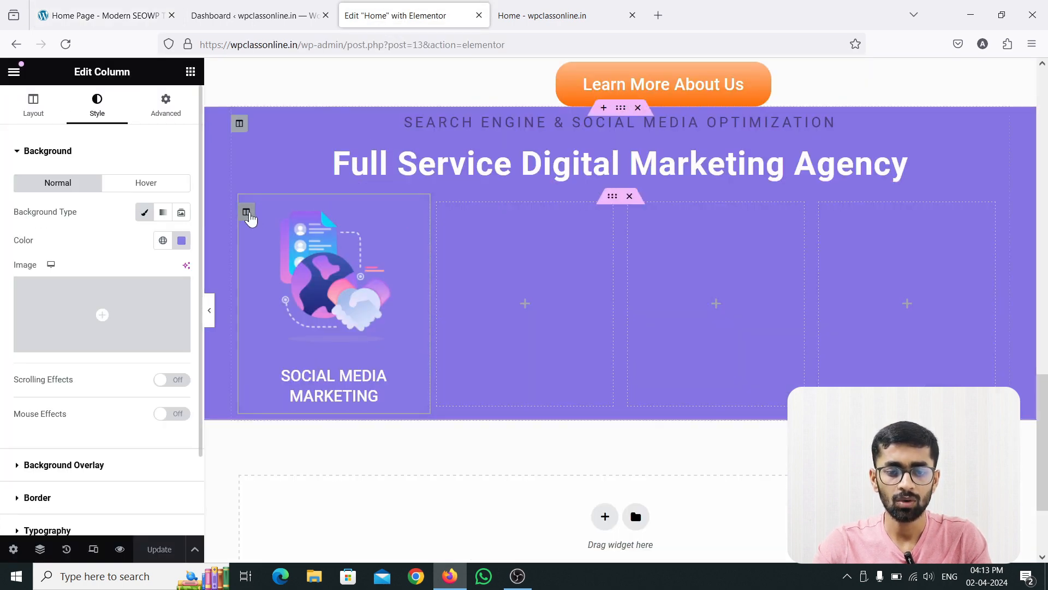
pyautogui.scroll(-2, 87, 349)
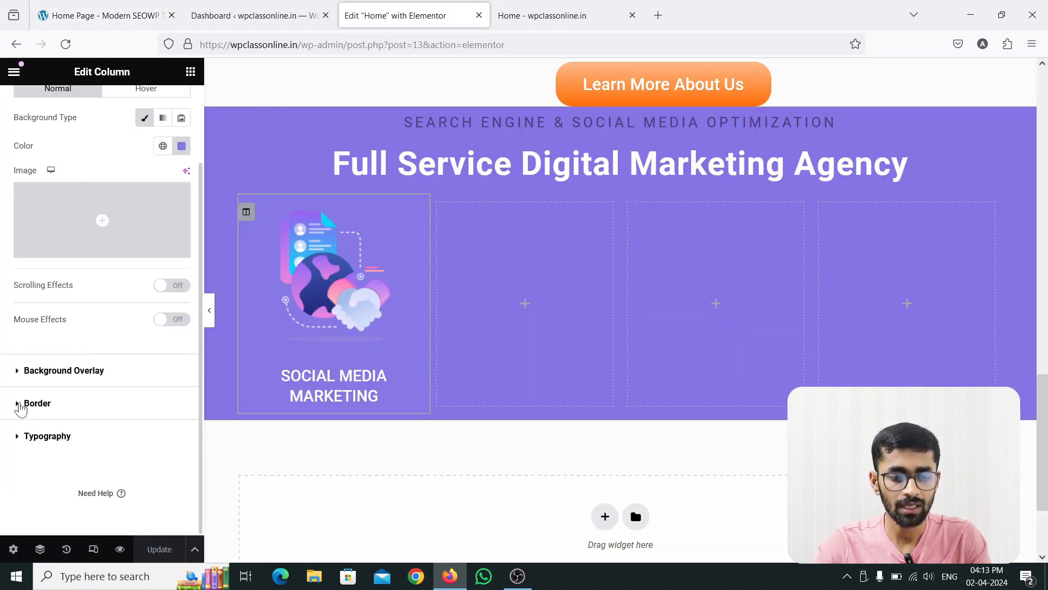
pyautogui.click(18, 403)
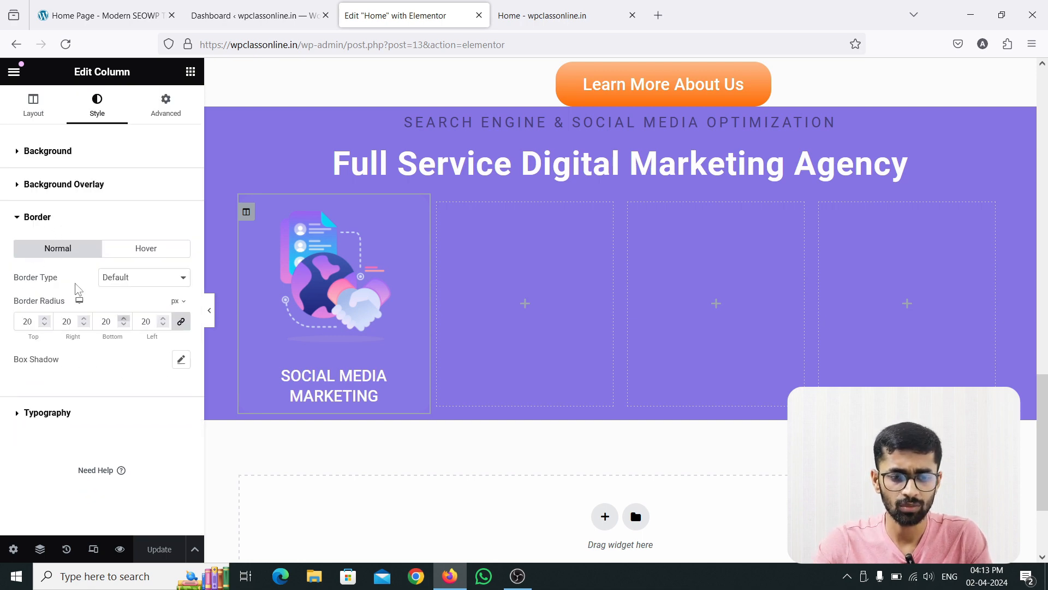
pyautogui.click(181, 360)
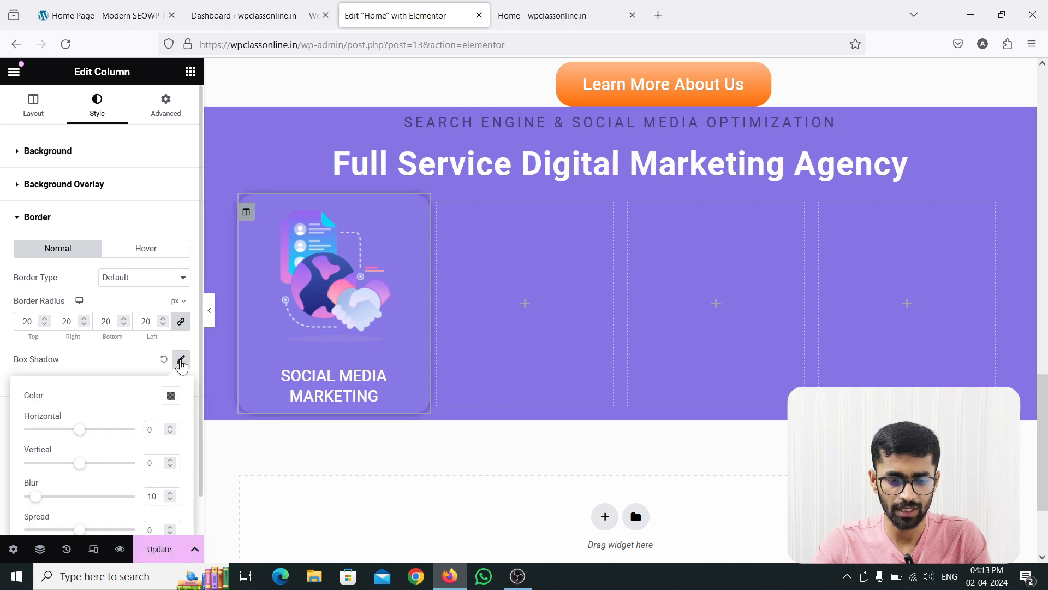
pyautogui.click(181, 360)
pyautogui.click(181, 360)
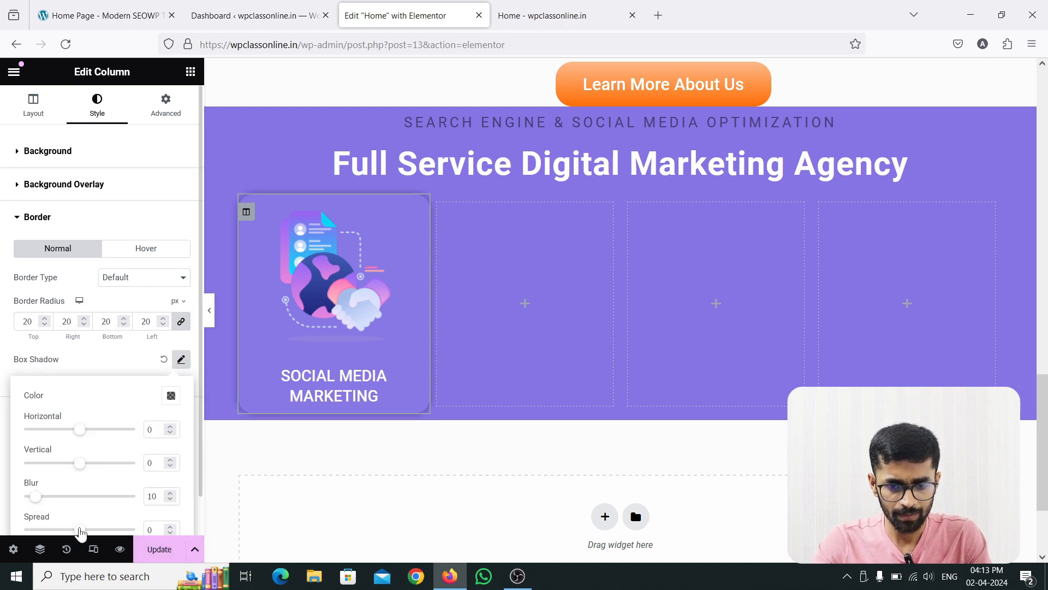
pyautogui.moveTo(80, 529)
pyautogui.mouseDown()
pyautogui.moveTo(67, 532)
pyautogui.moveTo(77, 533)
pyautogui.mouseUp()
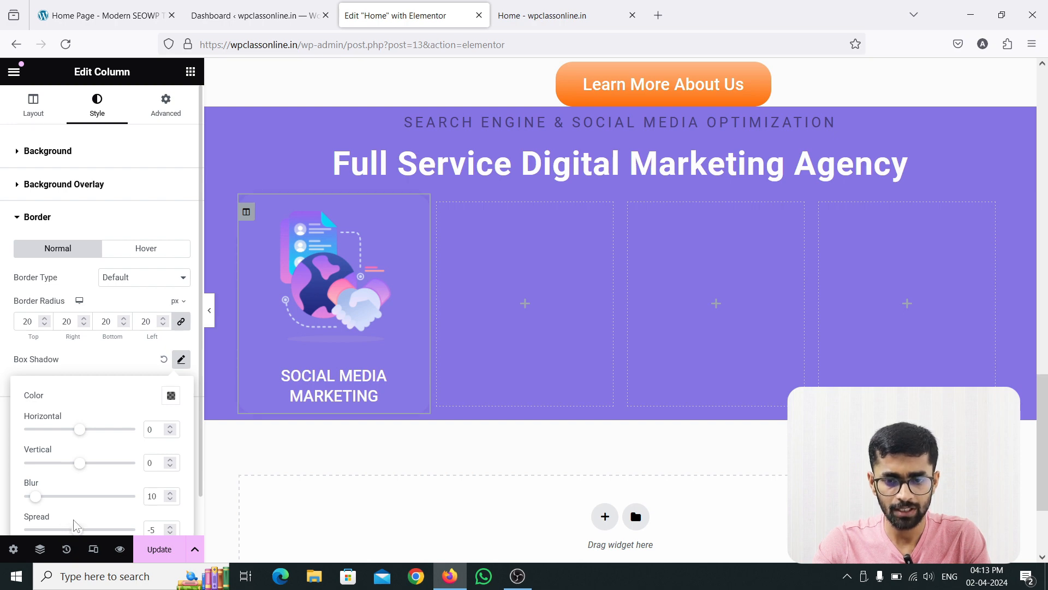
pyautogui.moveTo(35, 496); pyautogui.dragTo(39, 501)
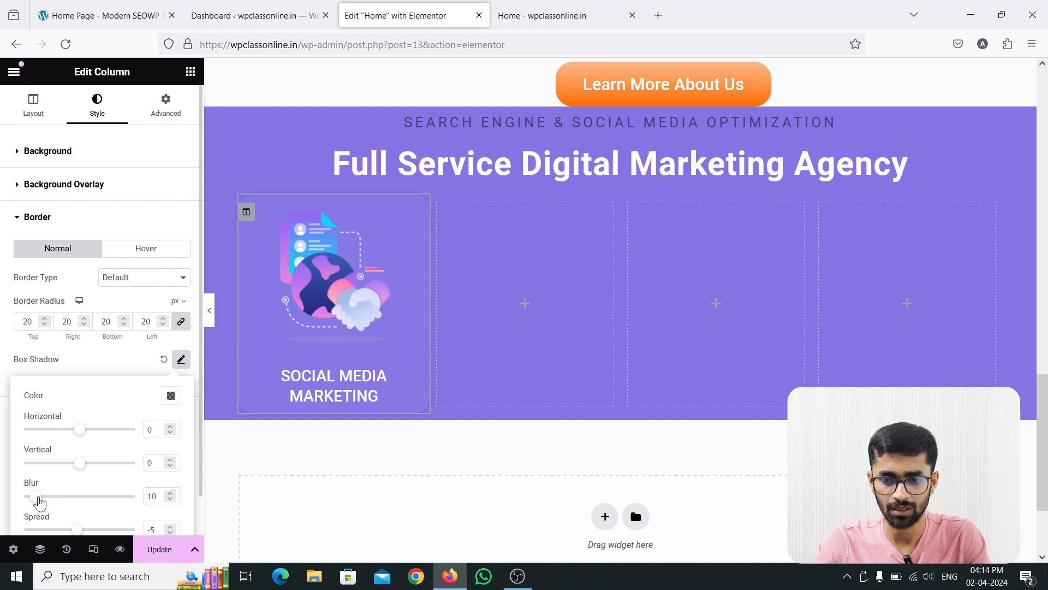
pyautogui.scroll(-1, 104, 453)
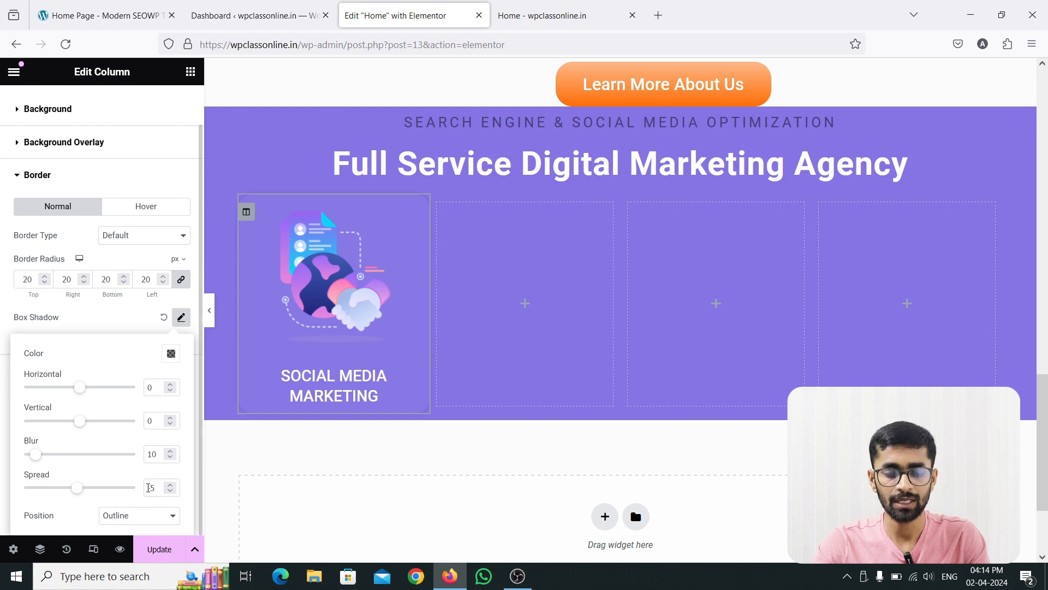
pyautogui.click(113, 318)
# Save the Home page, reload the live page, and compare the service card's shadow with the reference site's card hover effect.
pyautogui.click(158, 549)
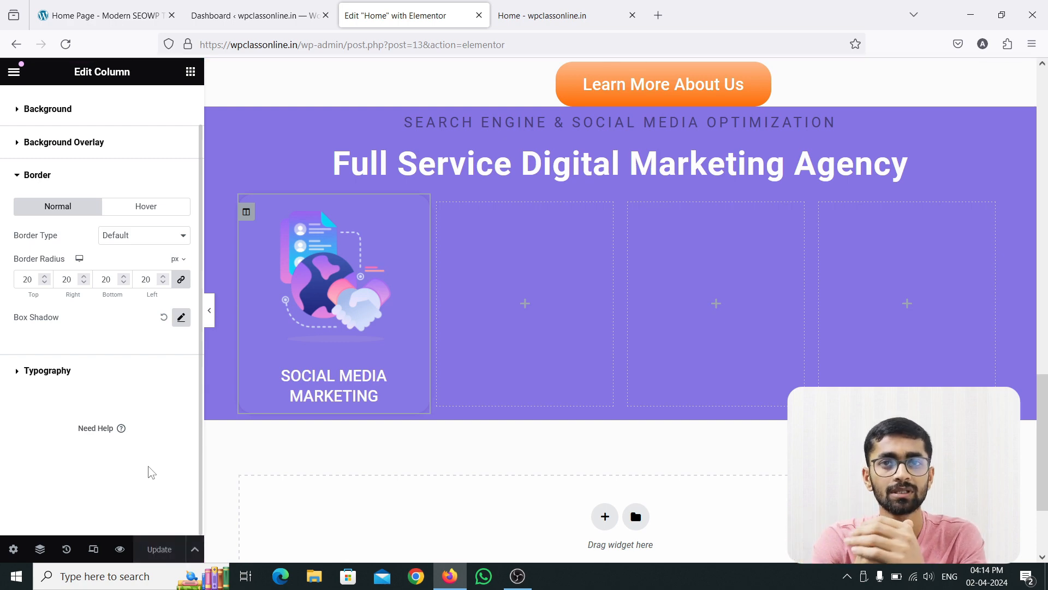
pyautogui.click(526, 16)
pyautogui.press('F5')
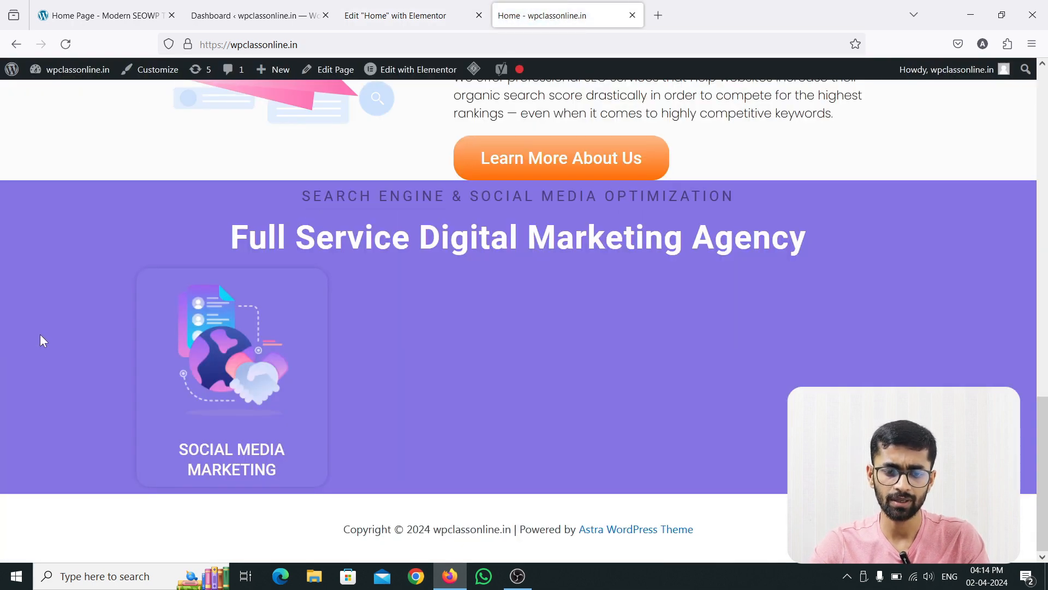
pyautogui.click(104, 15)
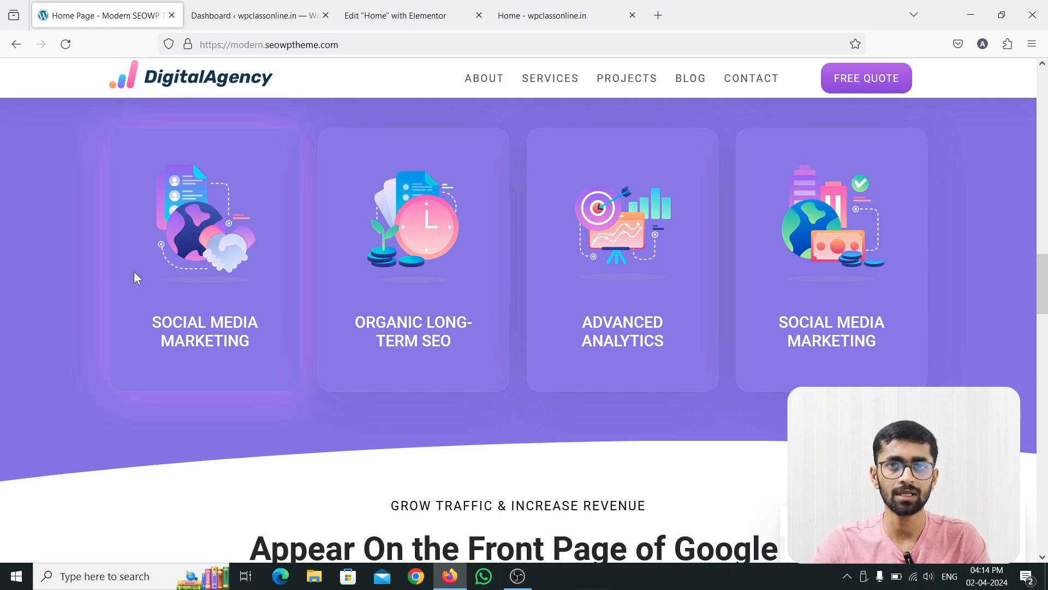
# Back in the Elementor editor, add a hover box shadow in magenta rgba(255, 0, 250, 0.5) to the "Social Media Marketing" card column.
pyautogui.click(393, 16)
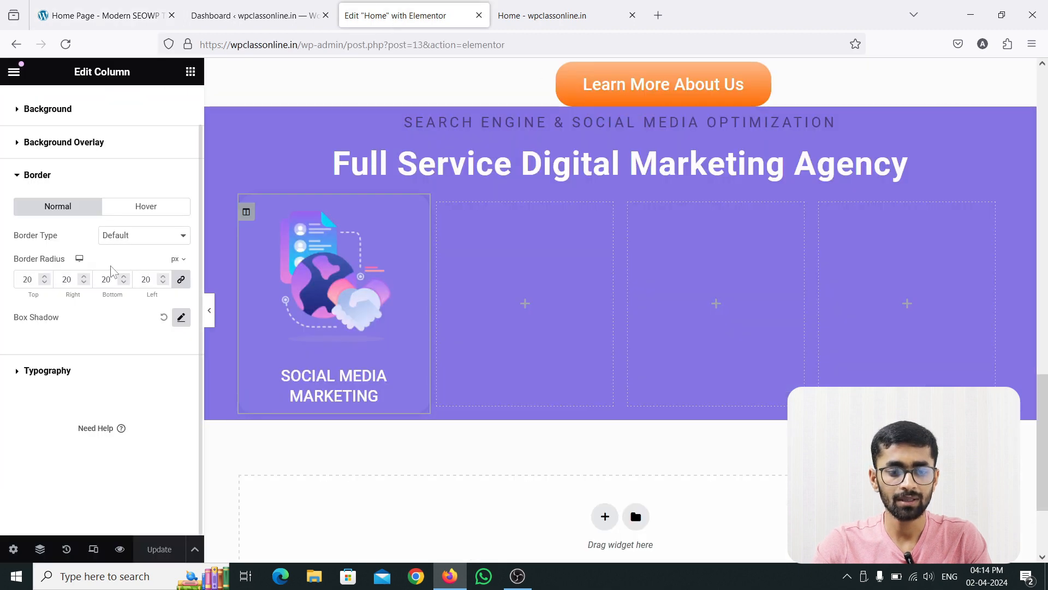
pyautogui.click(132, 208)
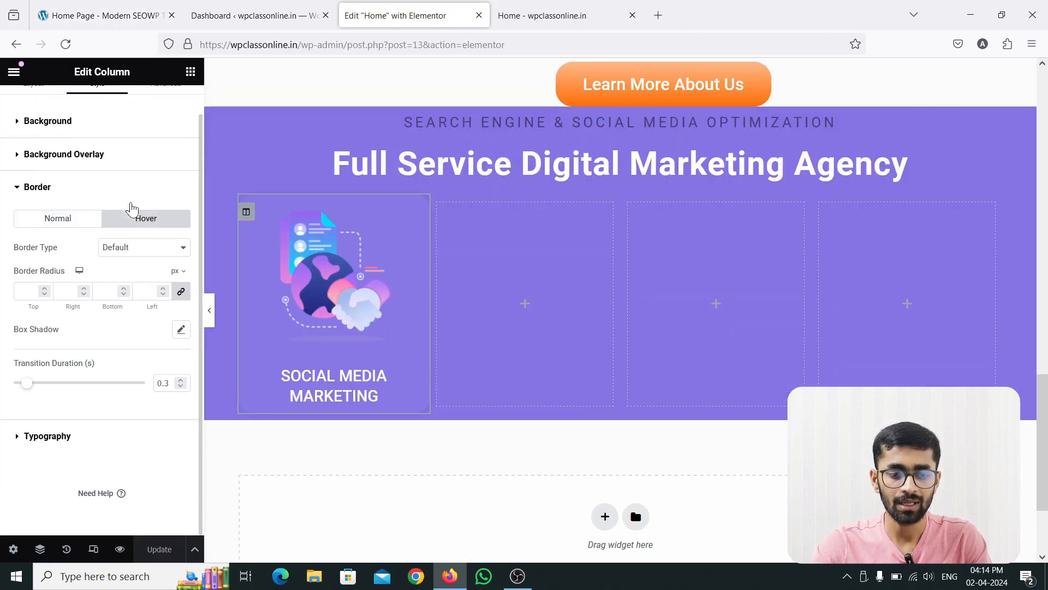
pyautogui.click(180, 329)
pyautogui.click(171, 366)
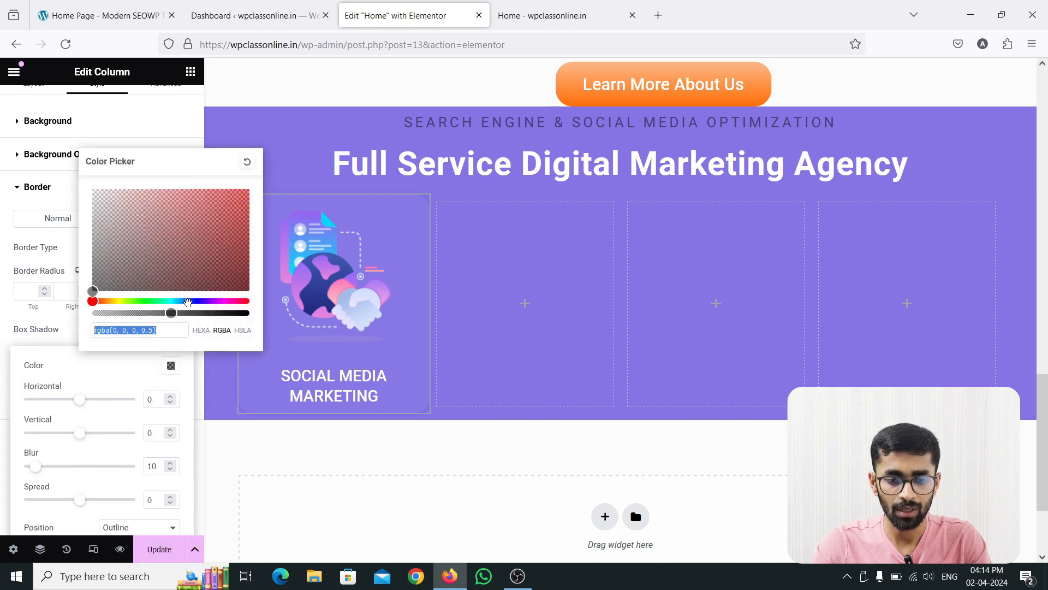
pyautogui.click(223, 305)
pyautogui.click(224, 301)
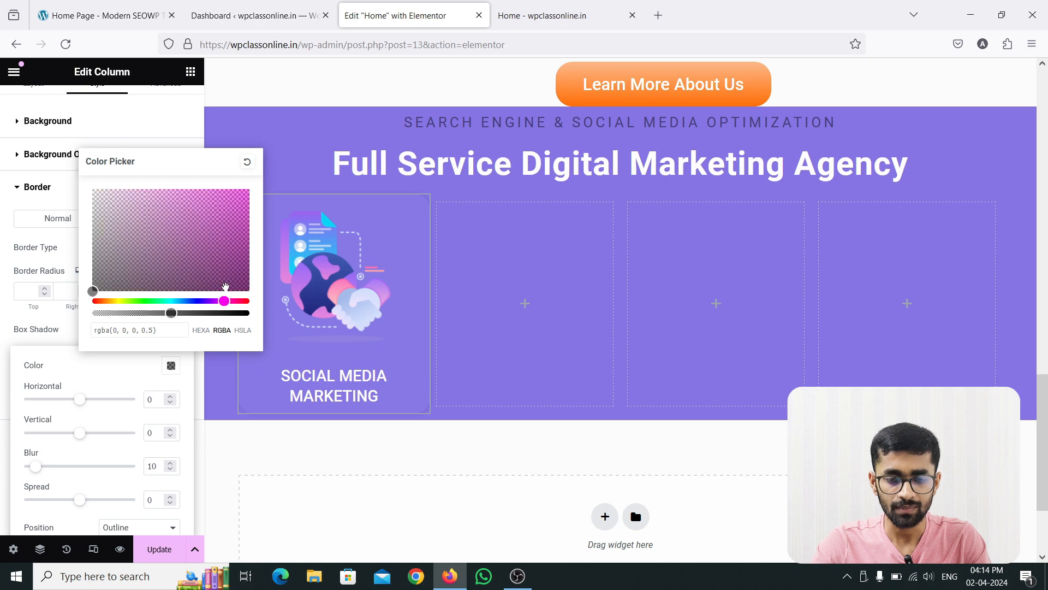
pyautogui.moveTo(249, 213); pyautogui.dragTo(249, 184)
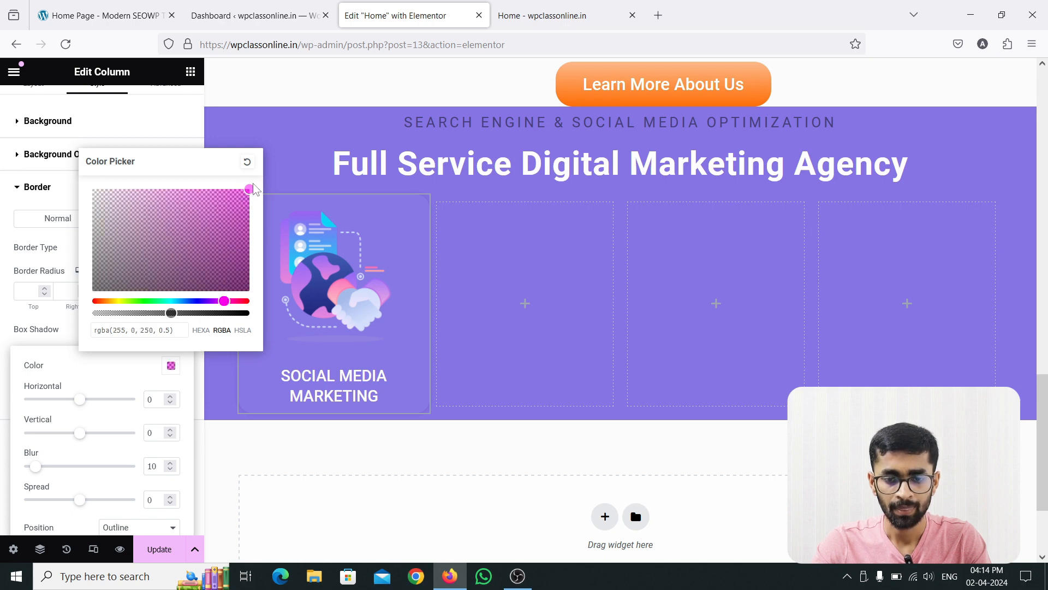
pyautogui.click(136, 371)
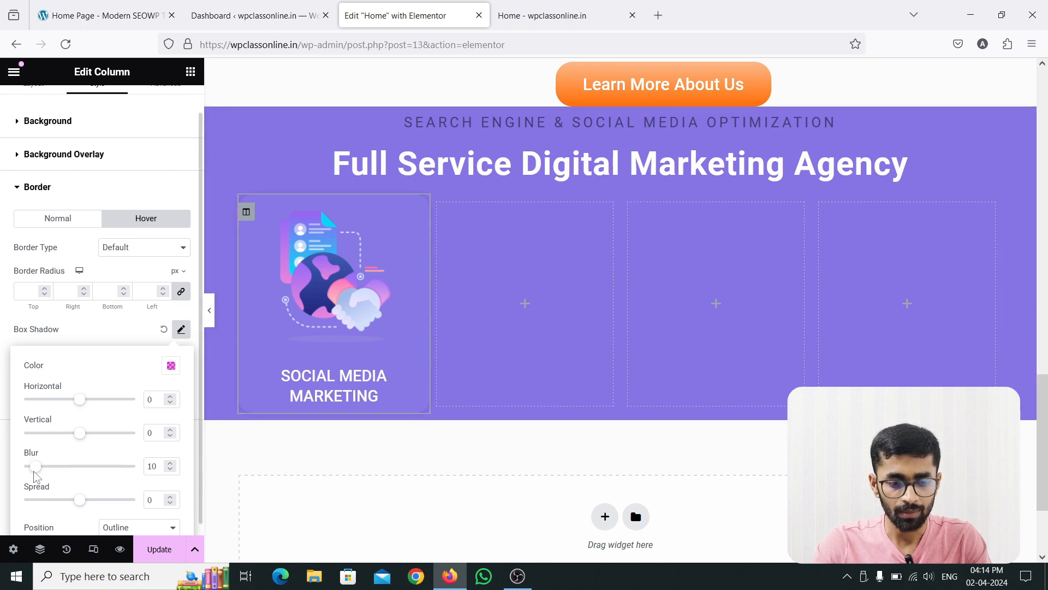
# Set the card column's hover box shadow to blur 20 and spread 9.
pyautogui.moveTo(35, 468); pyautogui.dragTo(44, 469)
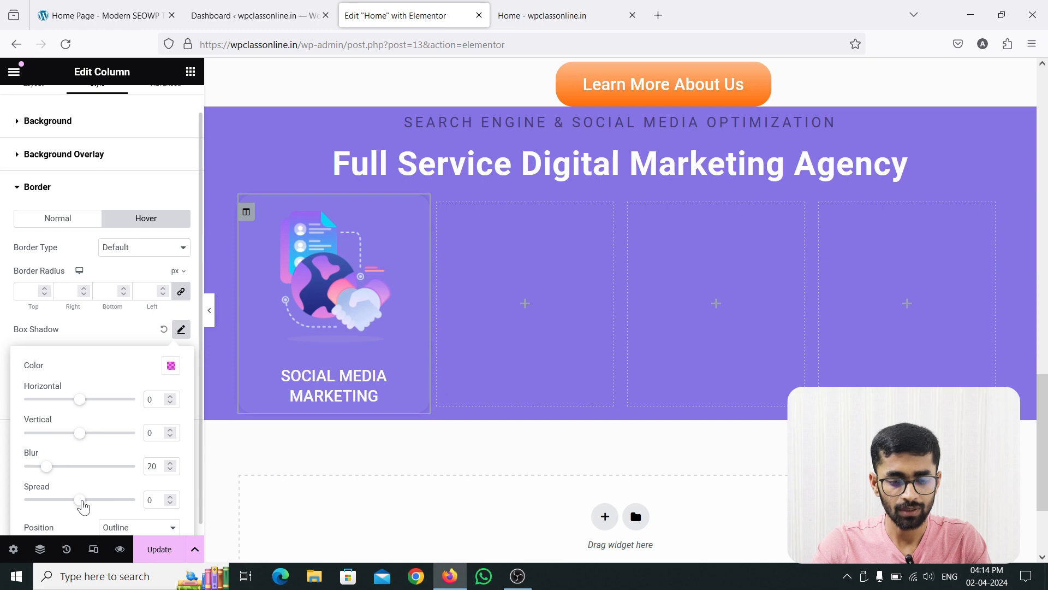
pyautogui.moveTo(80, 500); pyautogui.dragTo(84, 499)
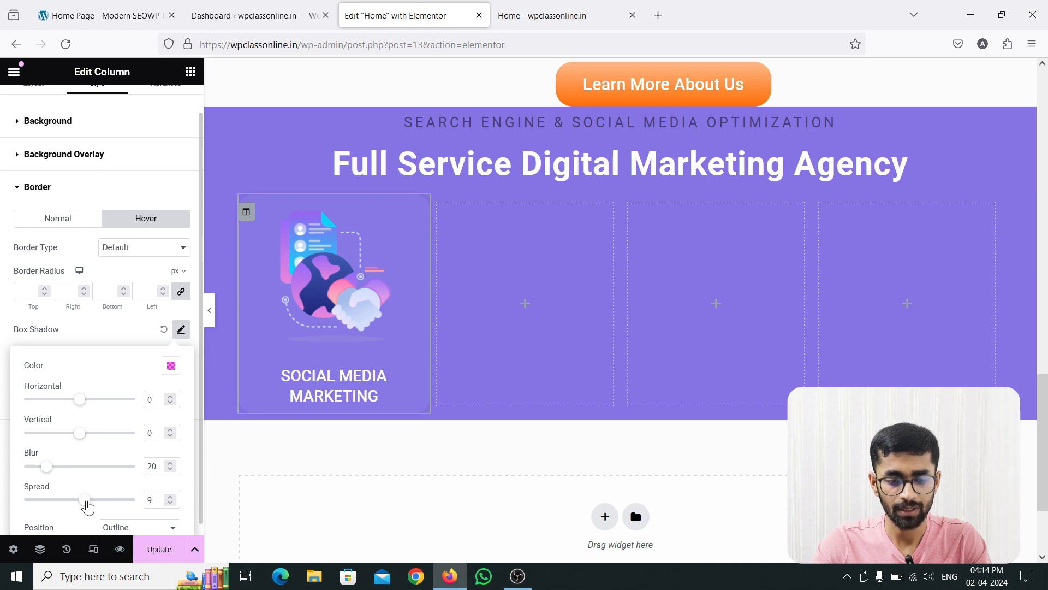